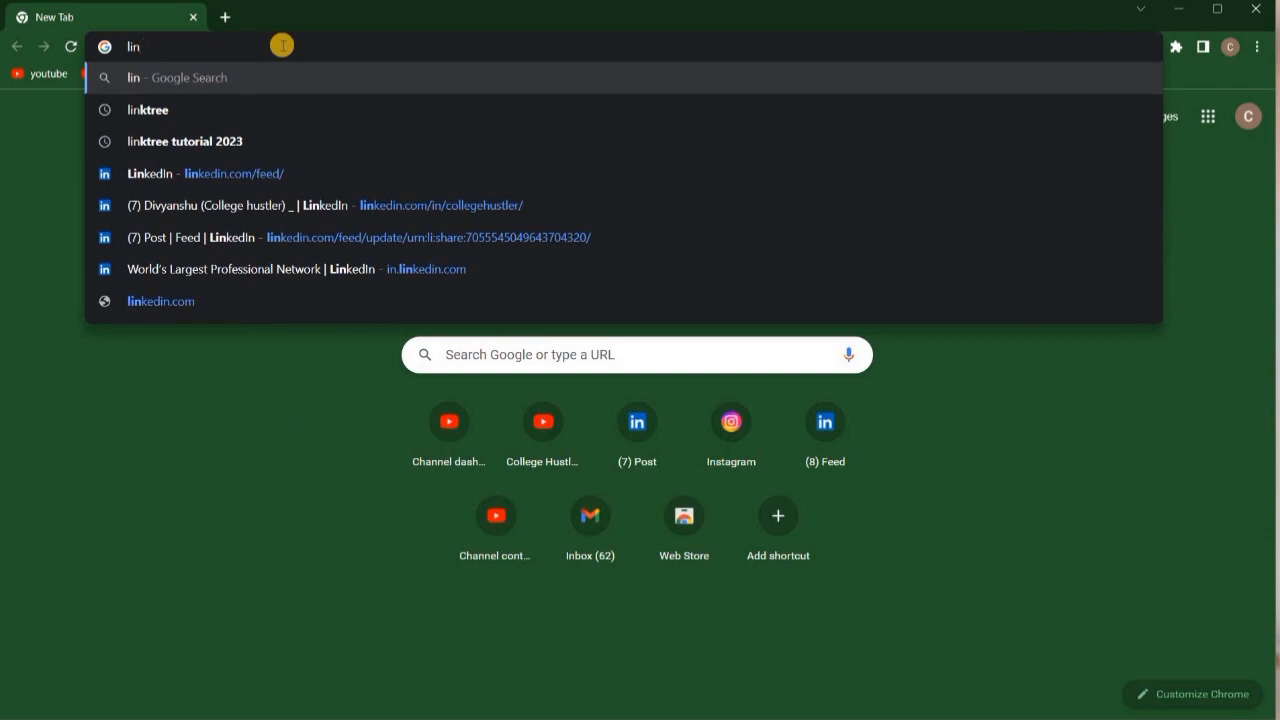
Search Google for 'linktree' and scroll through the results.
key("Return")
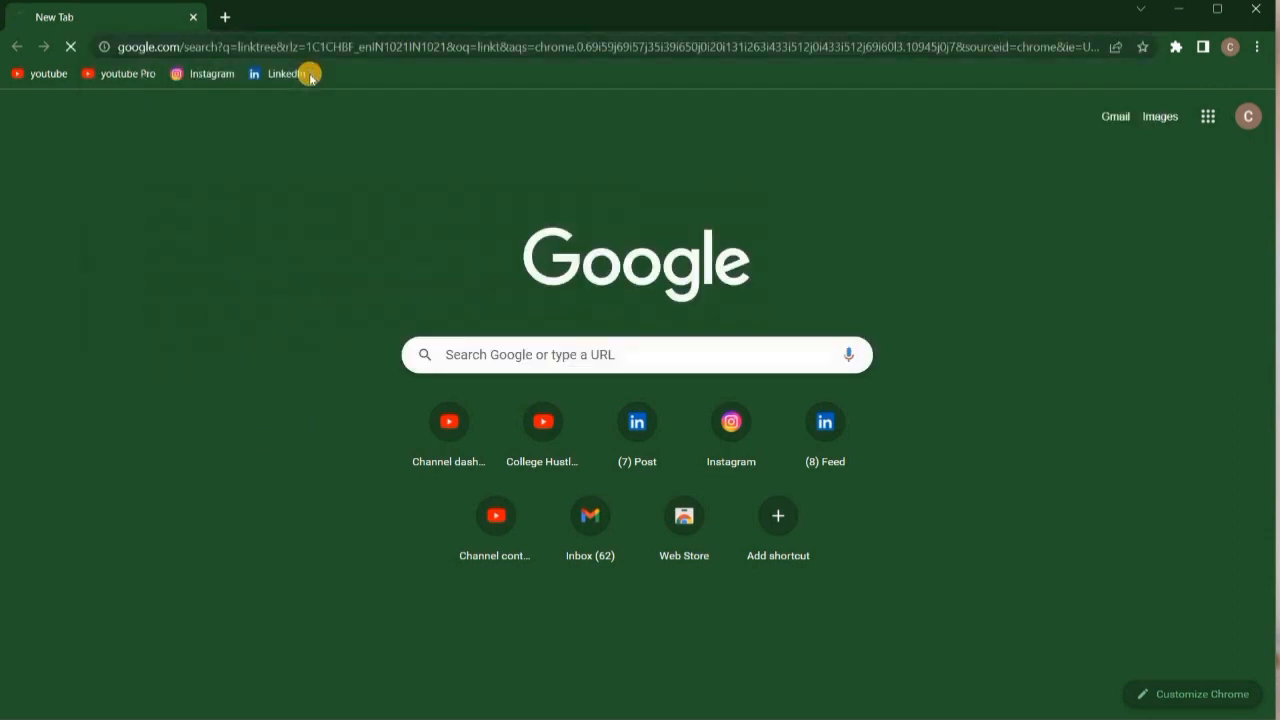
scroll(655, 372, "down", 1)
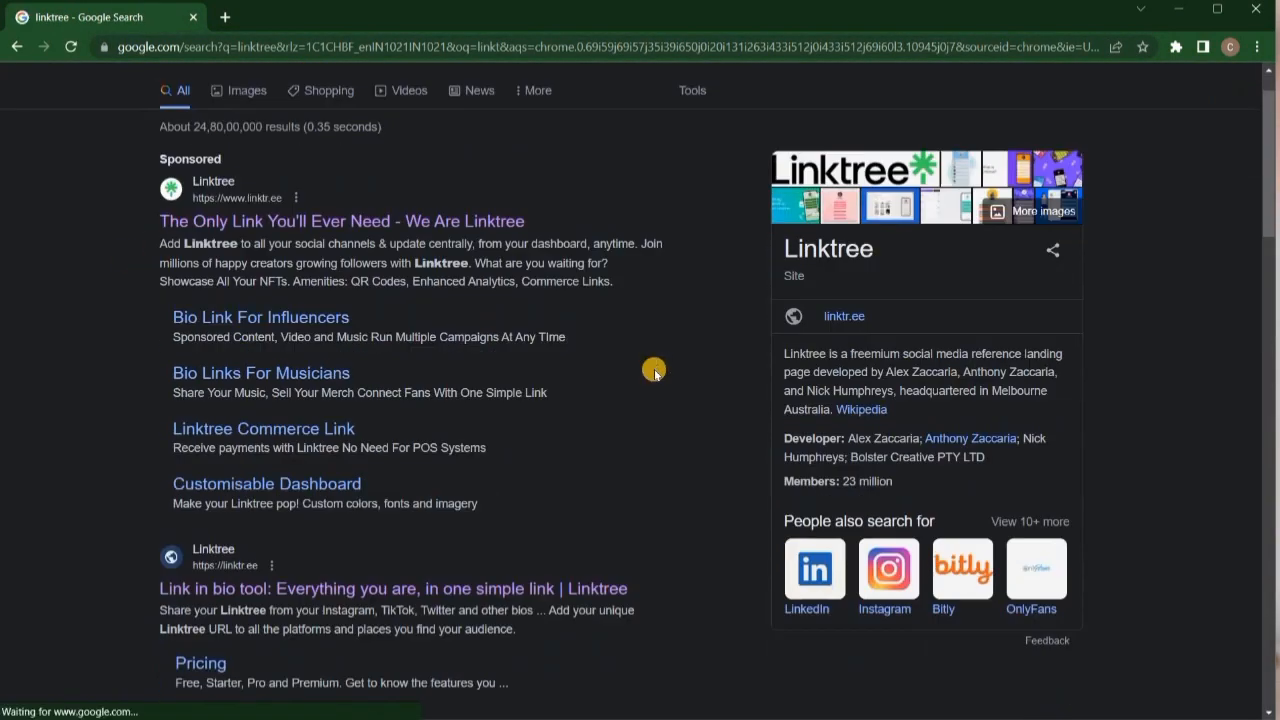
scroll(655, 372, "down", 1)
Open the Linktree site from the results, browse the homepage, and choose Sign up free.
left_click(230, 508)
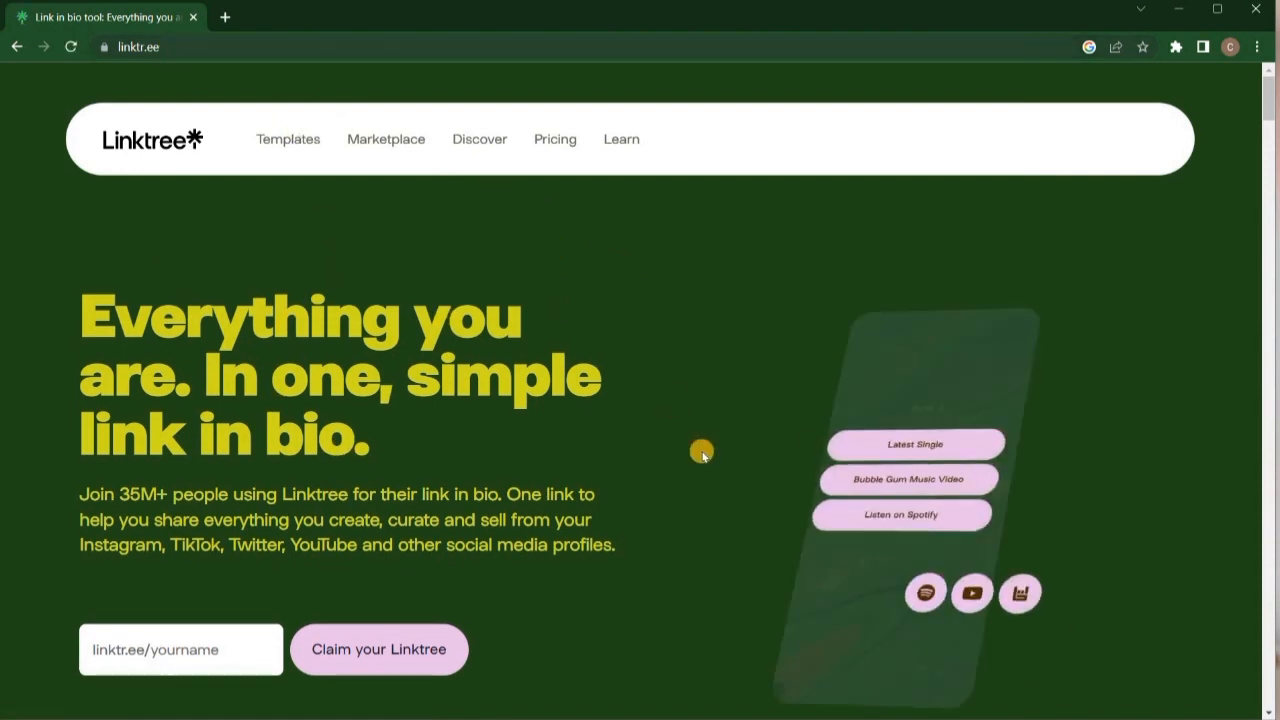
left_click_drag(1270, 109, 1251, 283)
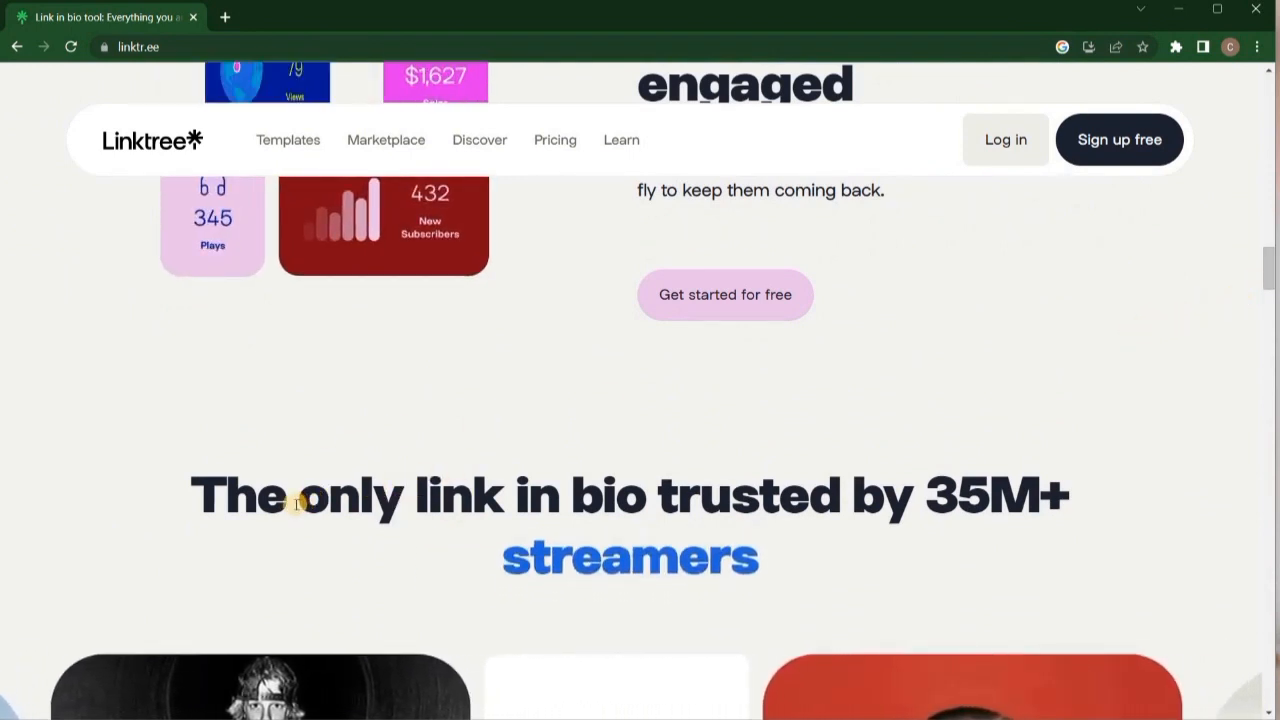
left_click(1140, 146)
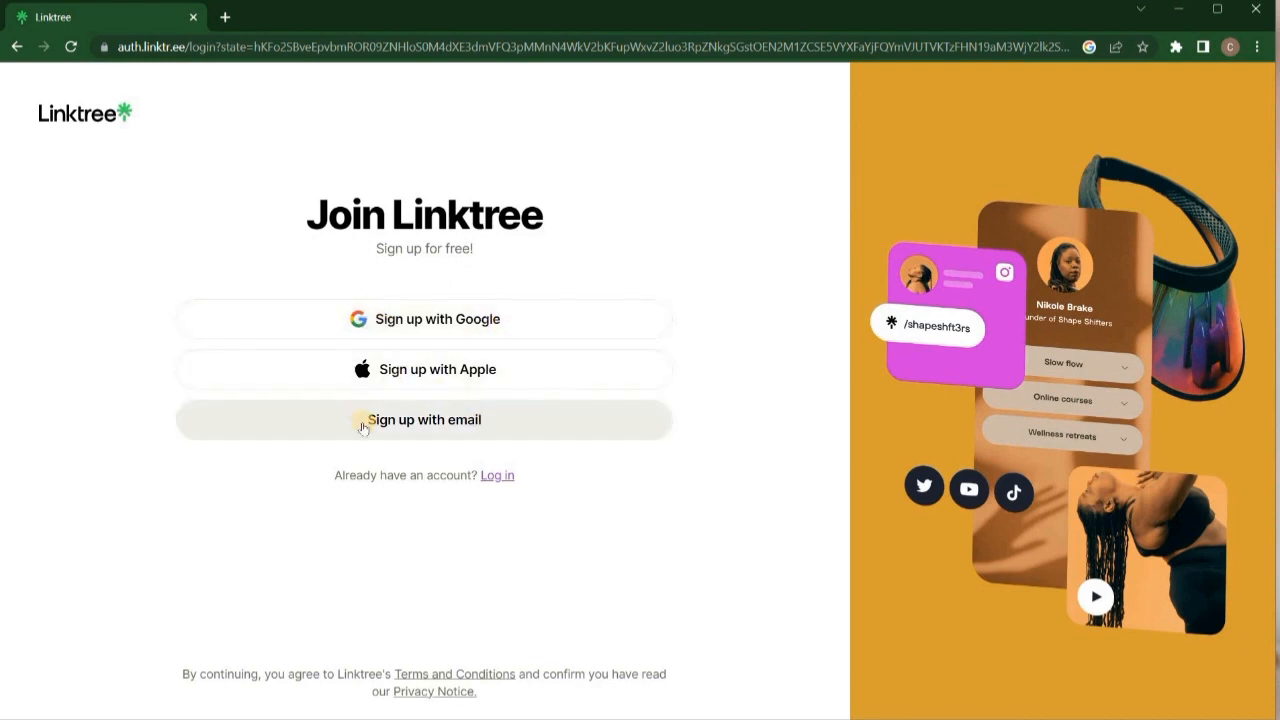
Sign up with email by entering the account username and email address.
left_click(513, 420)
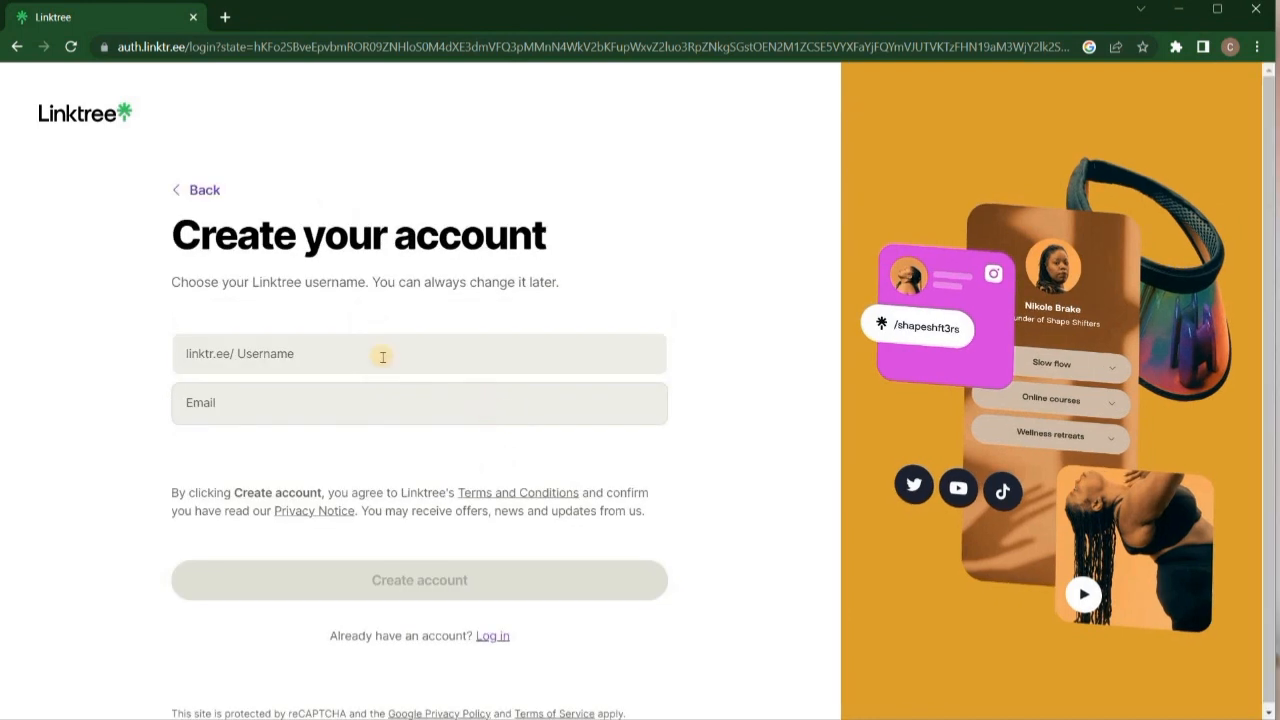
left_click(352, 356)
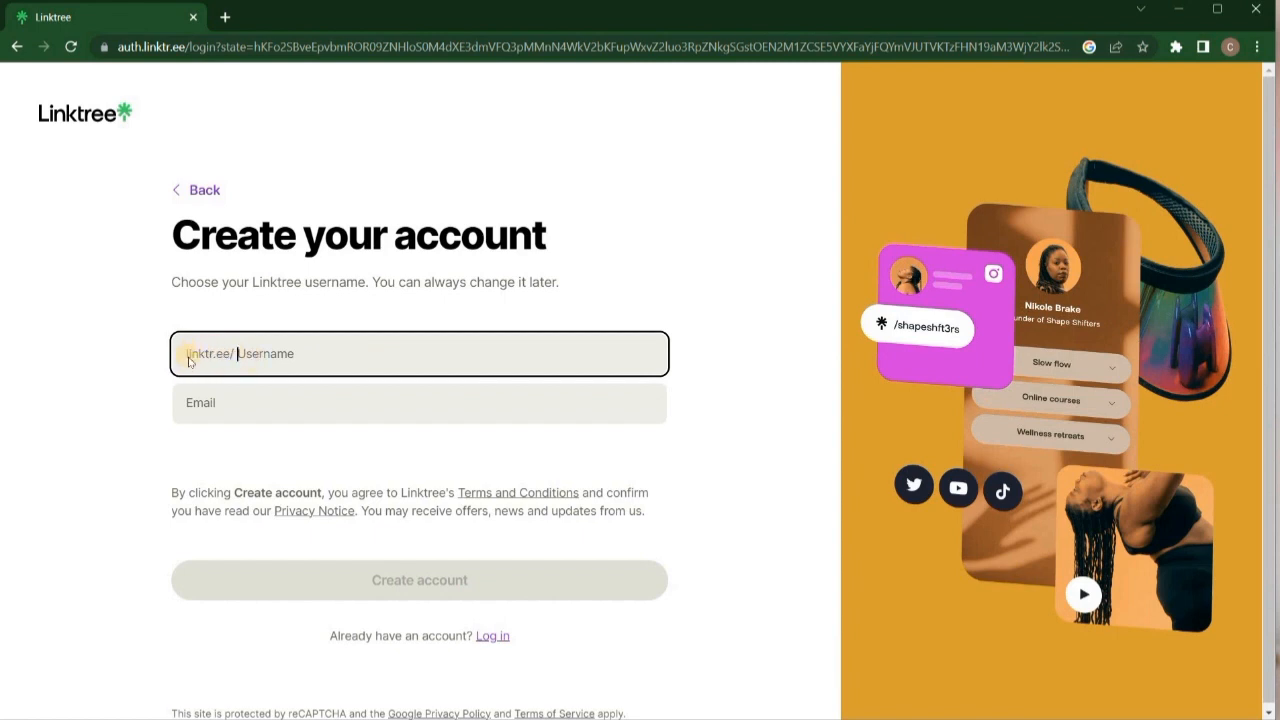
type("collegehustler")
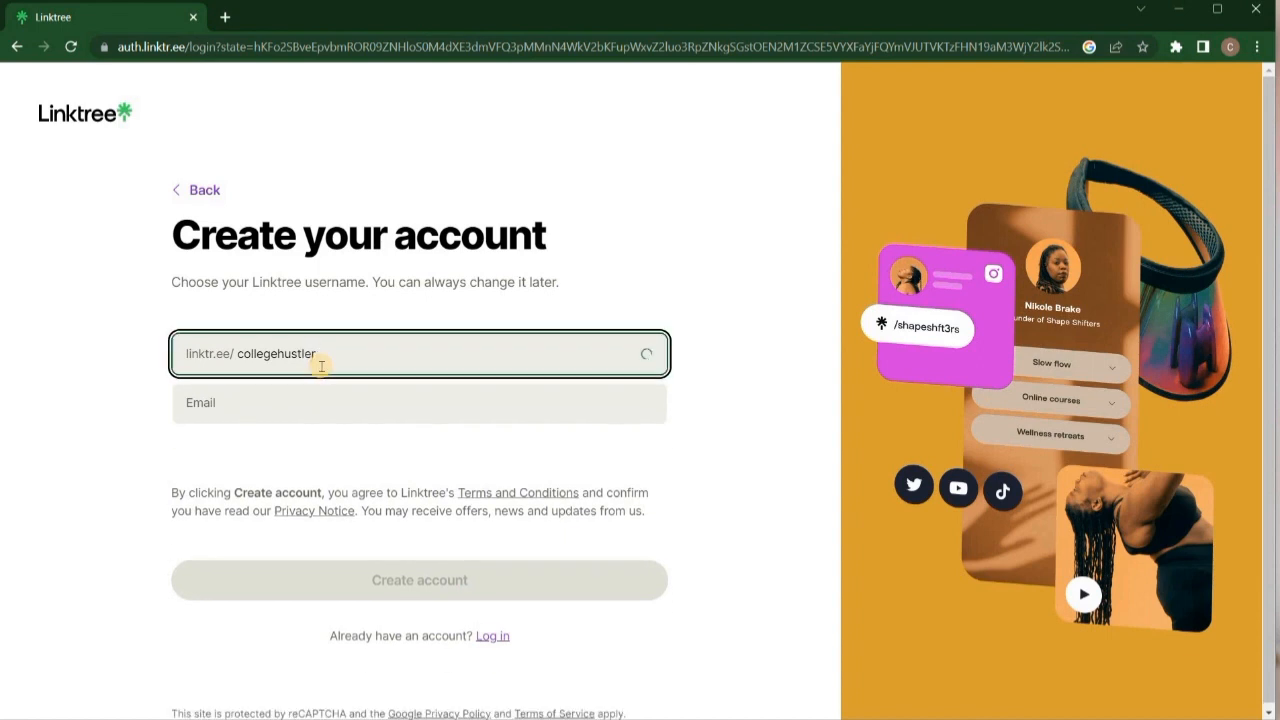
left_click(351, 402)
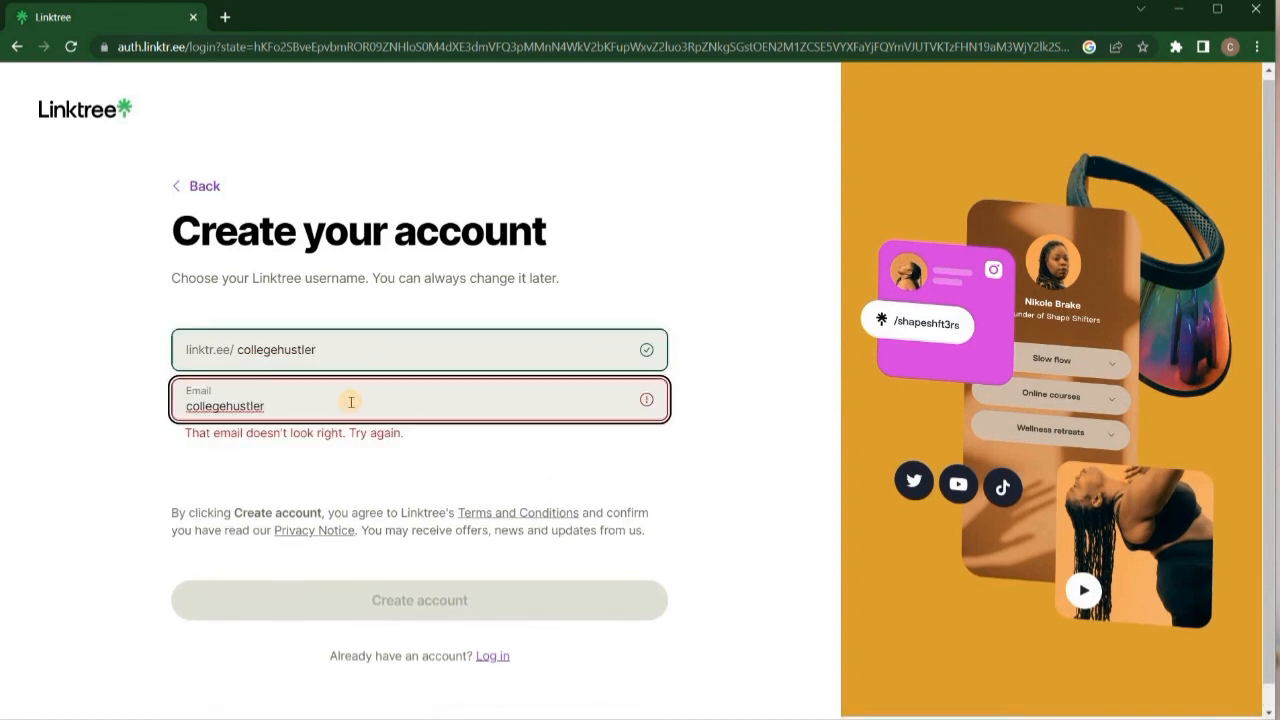
left_click(552, 550)
Enter the account password and submit it.
left_click(305, 357)
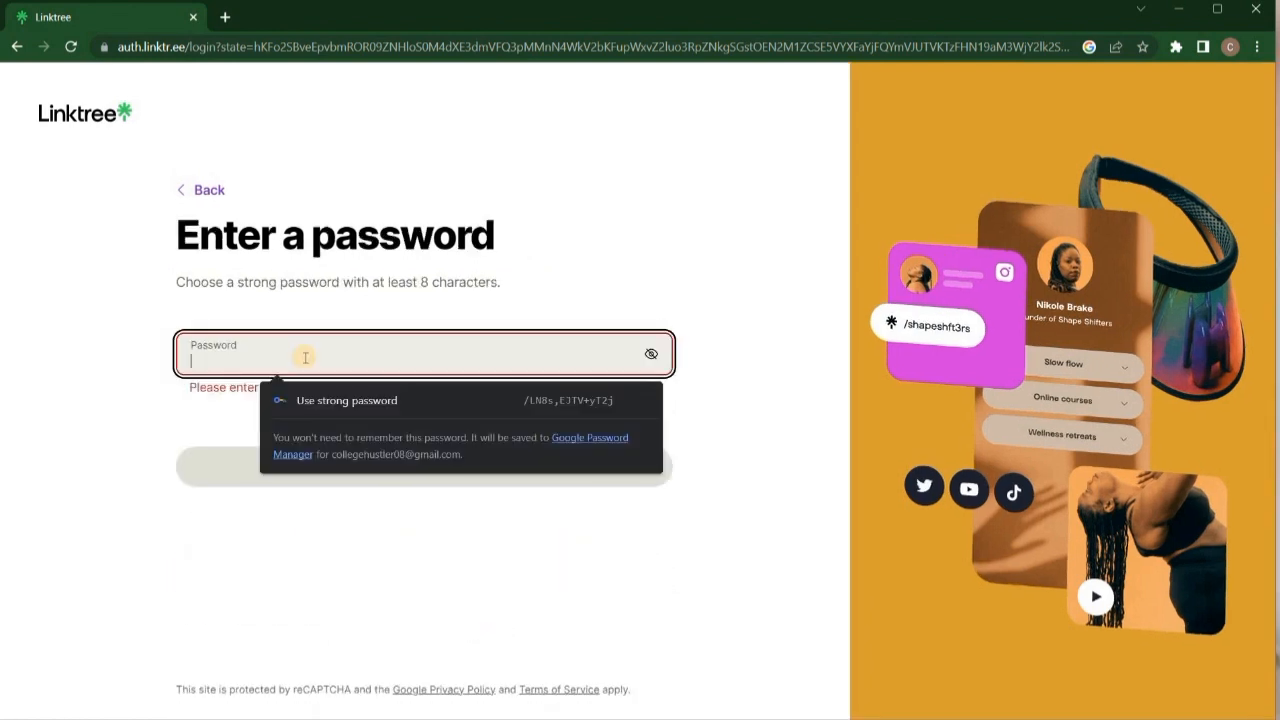
type("•••••••••••••••")
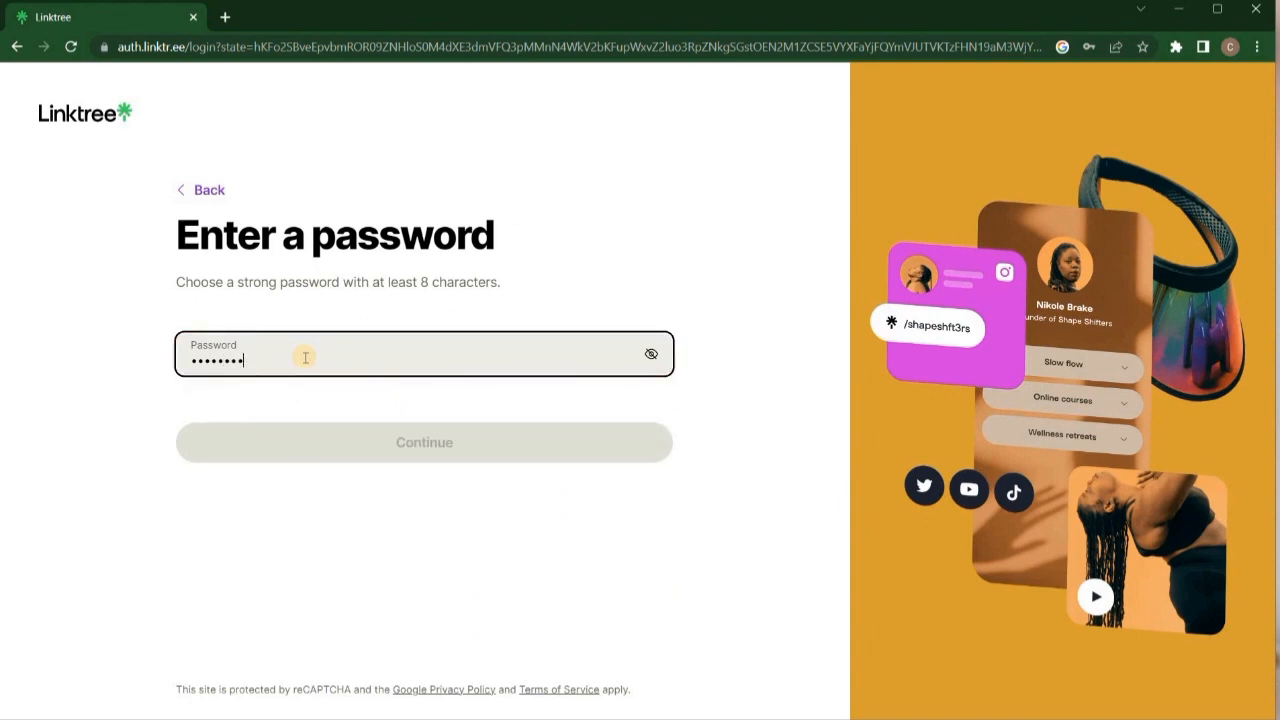
type("•••••")
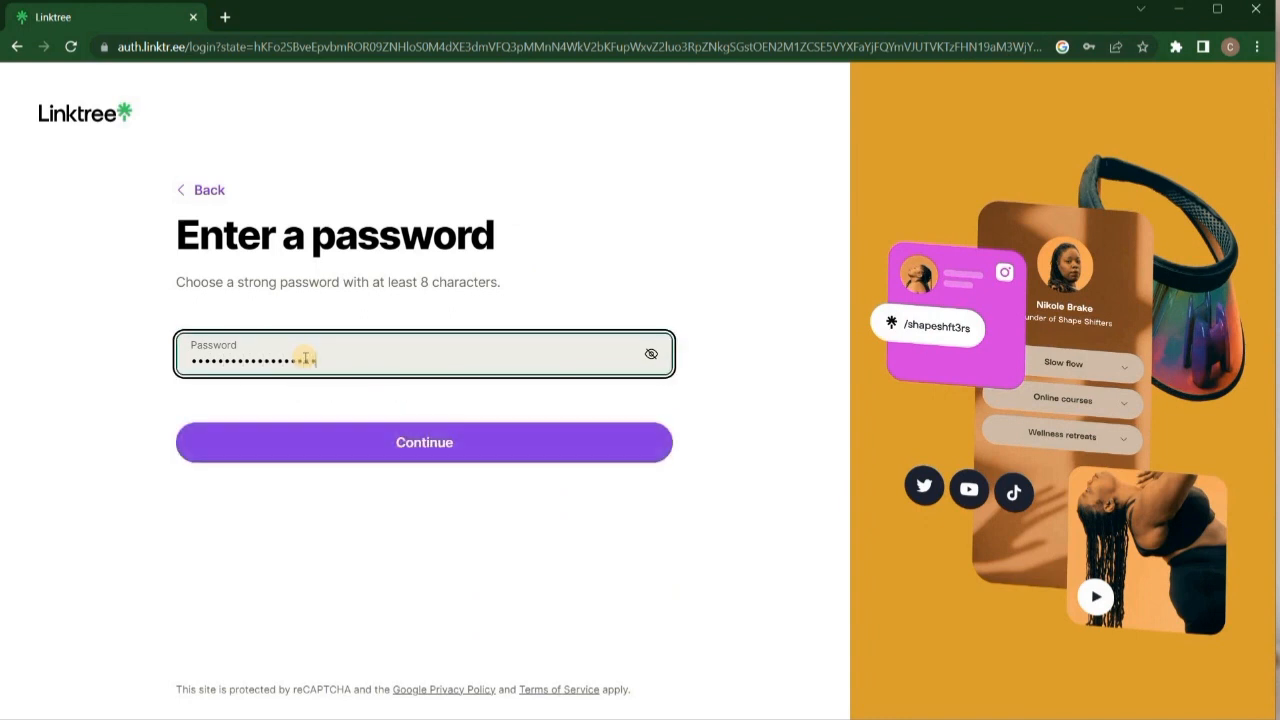
left_click(385, 441)
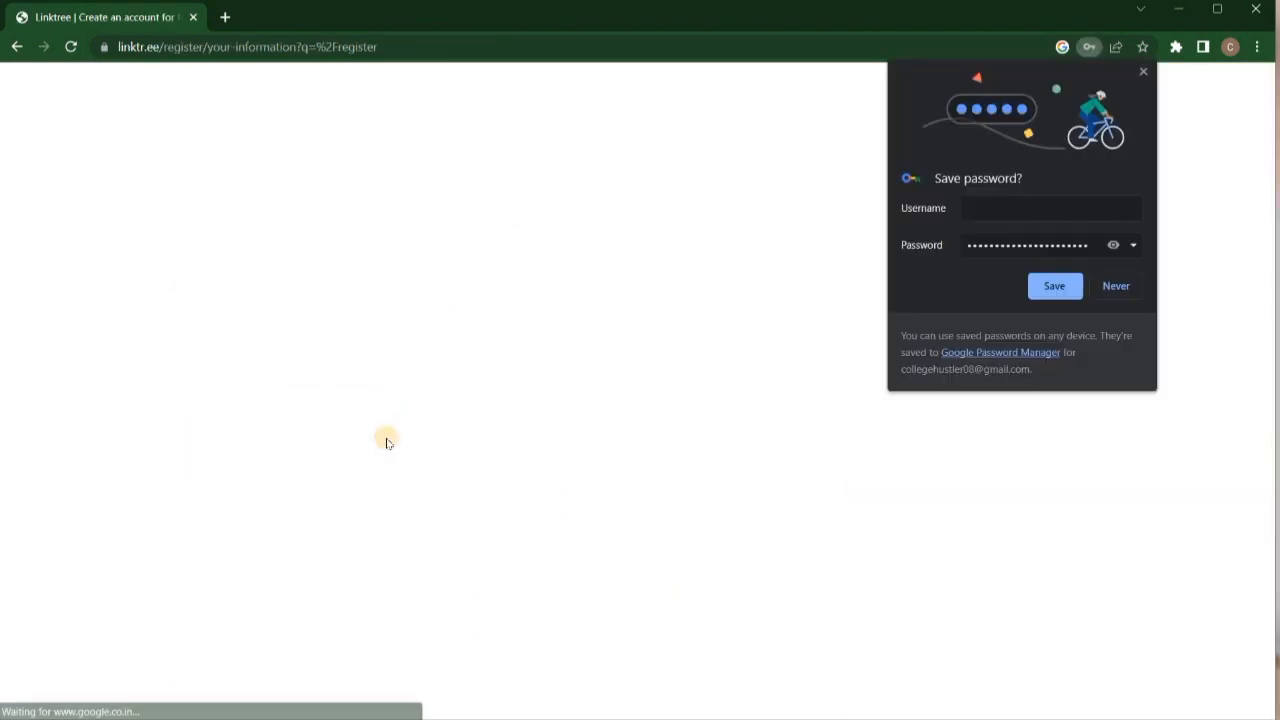
Save the password in Chrome and enter your name, fixing a typo.
left_click(1053, 287)
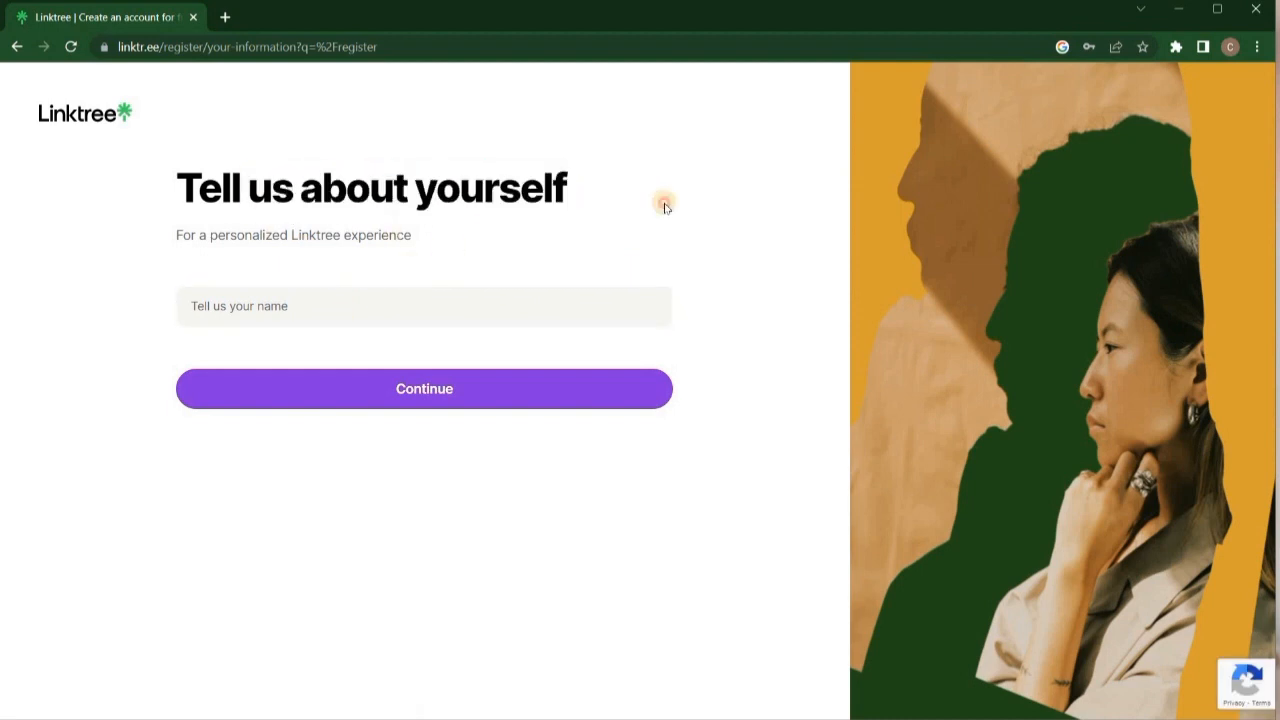
left_click(396, 302)
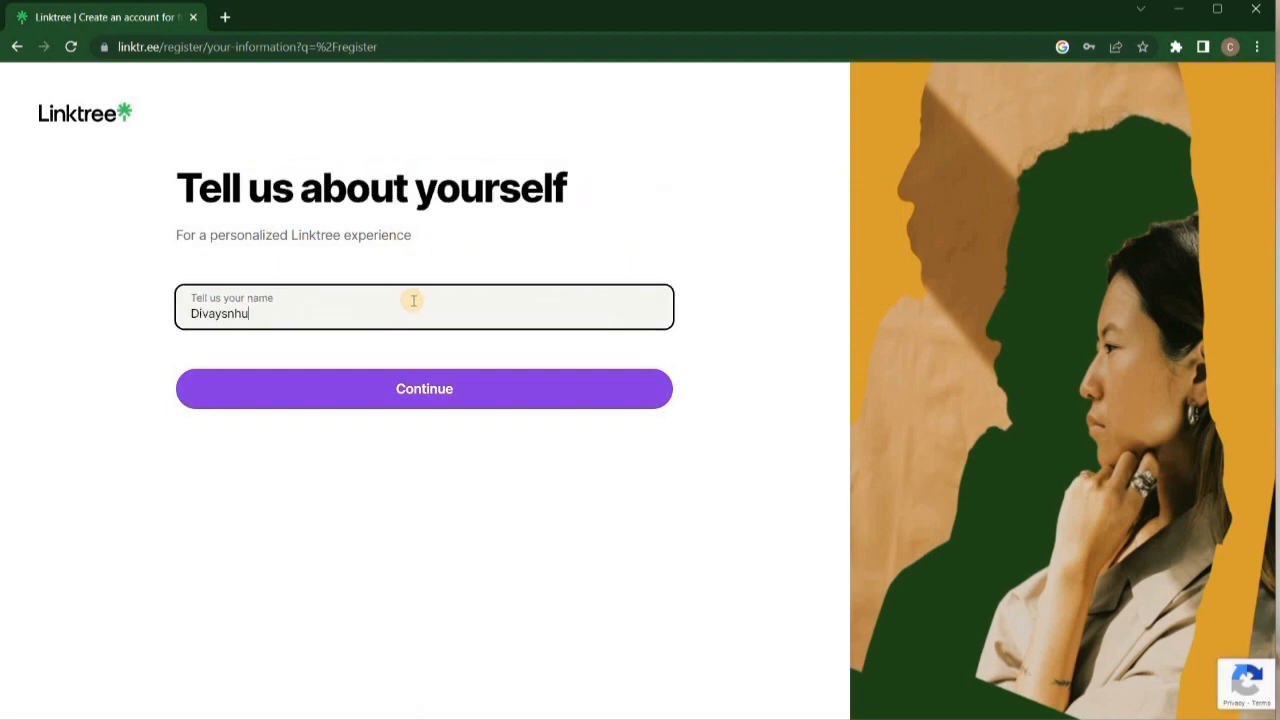
type("Divaysnhu")
left_click(230, 313)
key("BackSpace")
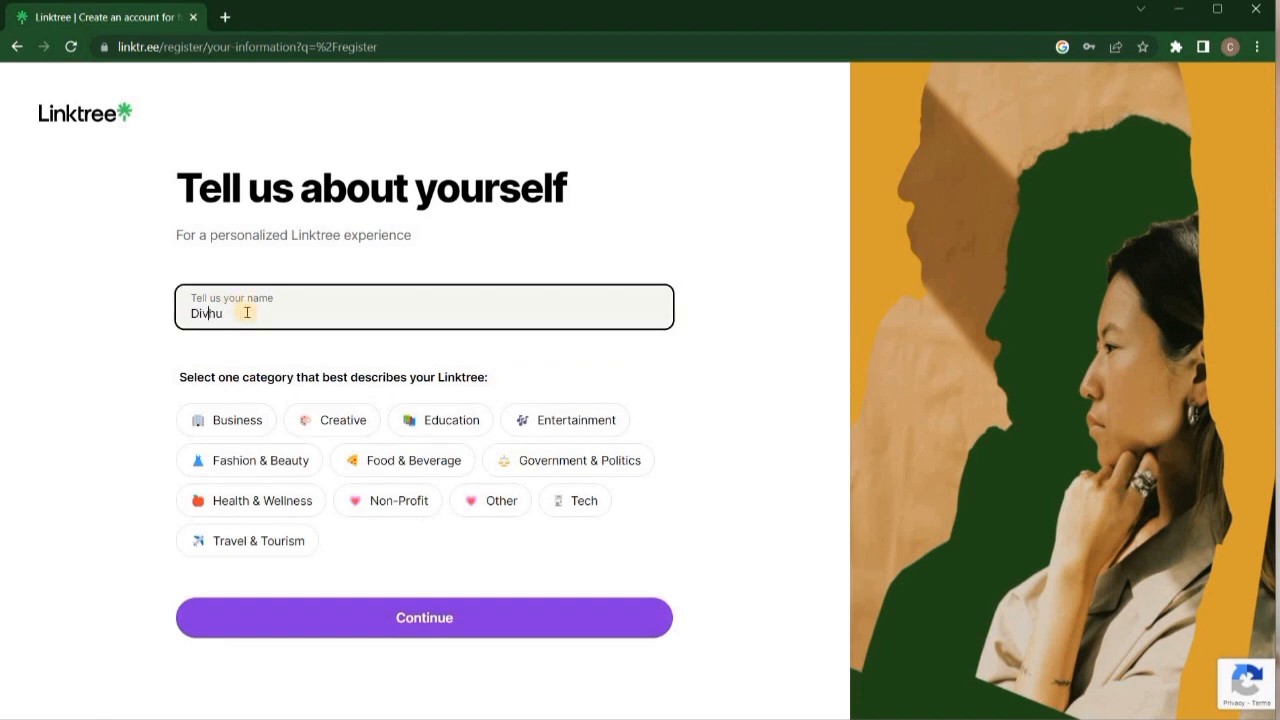
Choose the Creative category with Digital Creator as the profile type.
left_click(240, 423)
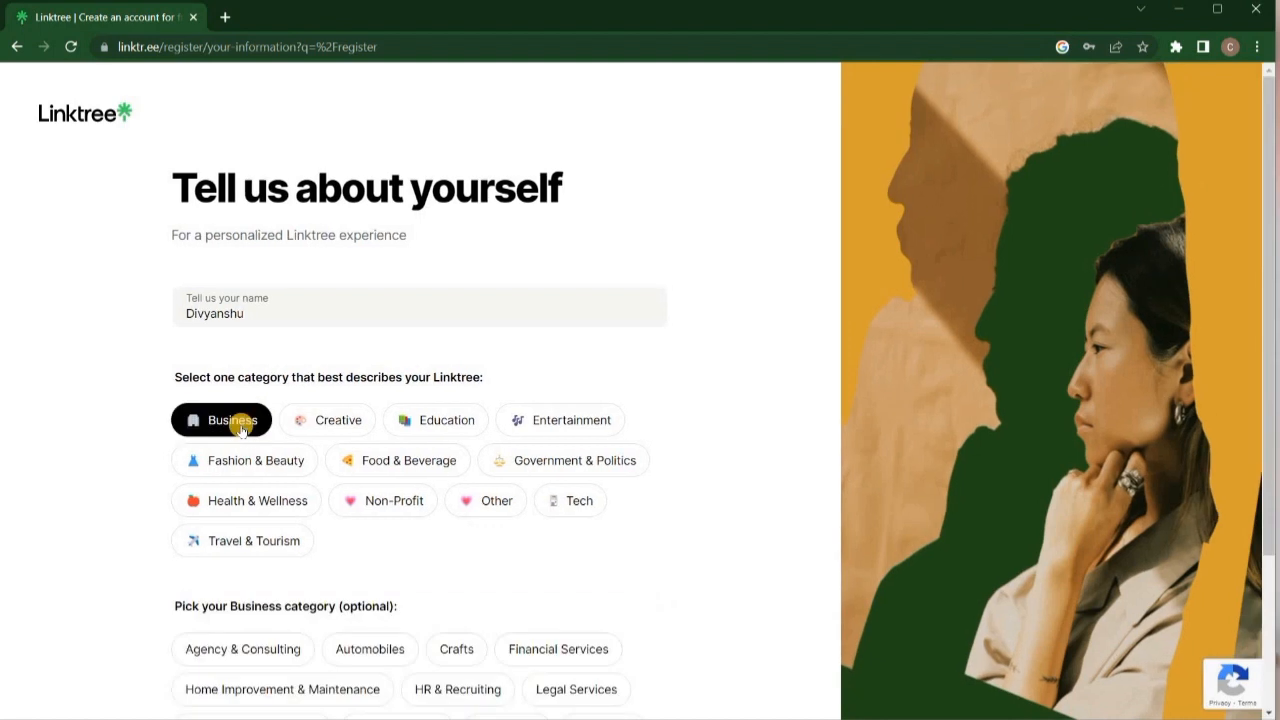
scroll(363, 374, "down", 2)
scroll(349, 277, "up", 1)
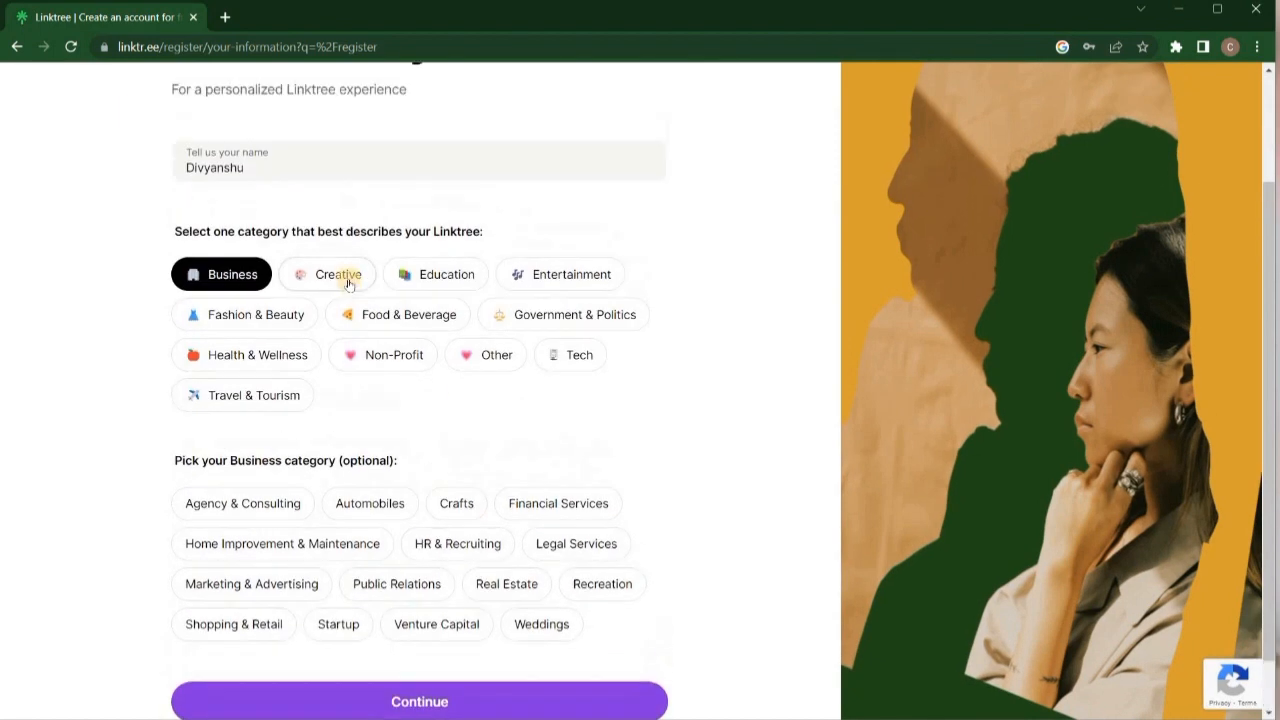
left_click(348, 290)
left_click(405, 293)
left_click(340, 331)
left_click(540, 522)
Submit the profile details and review the available plans on the plan page.
left_click(484, 641)
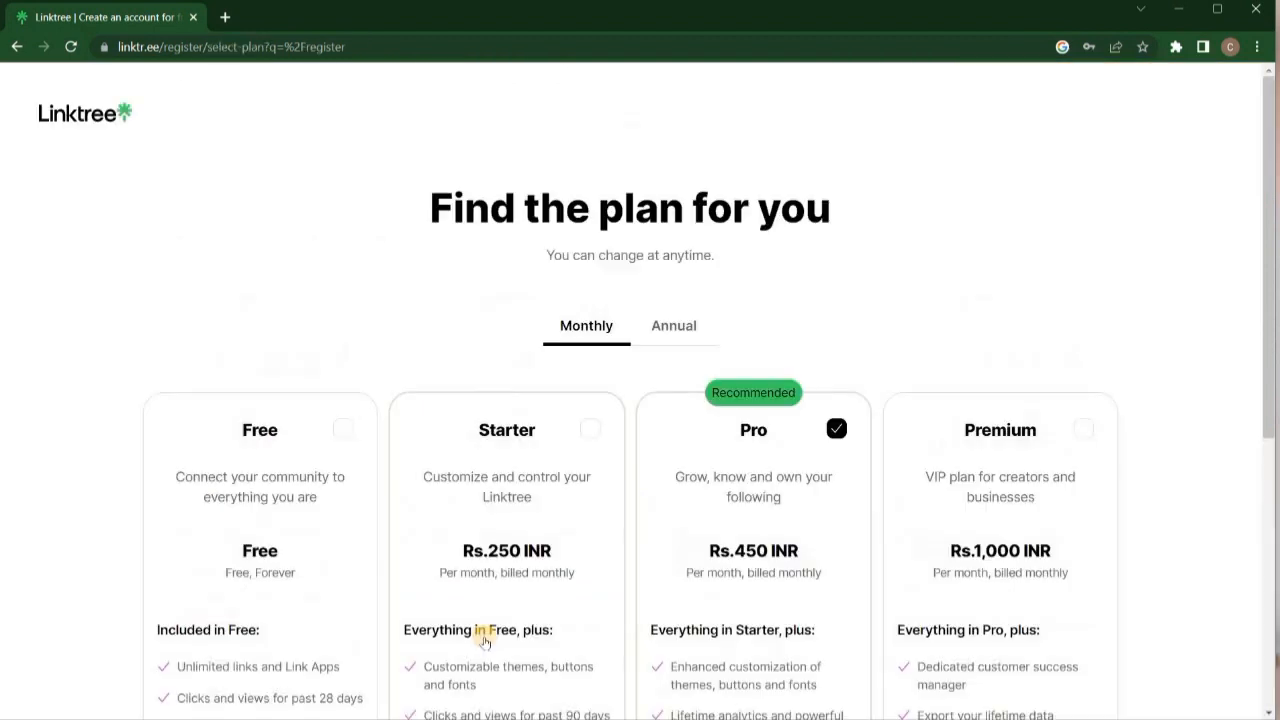
left_click_drag(840, 222, 445, 212)
triple_click(806, 251)
scroll(821, 286, "down", 1)
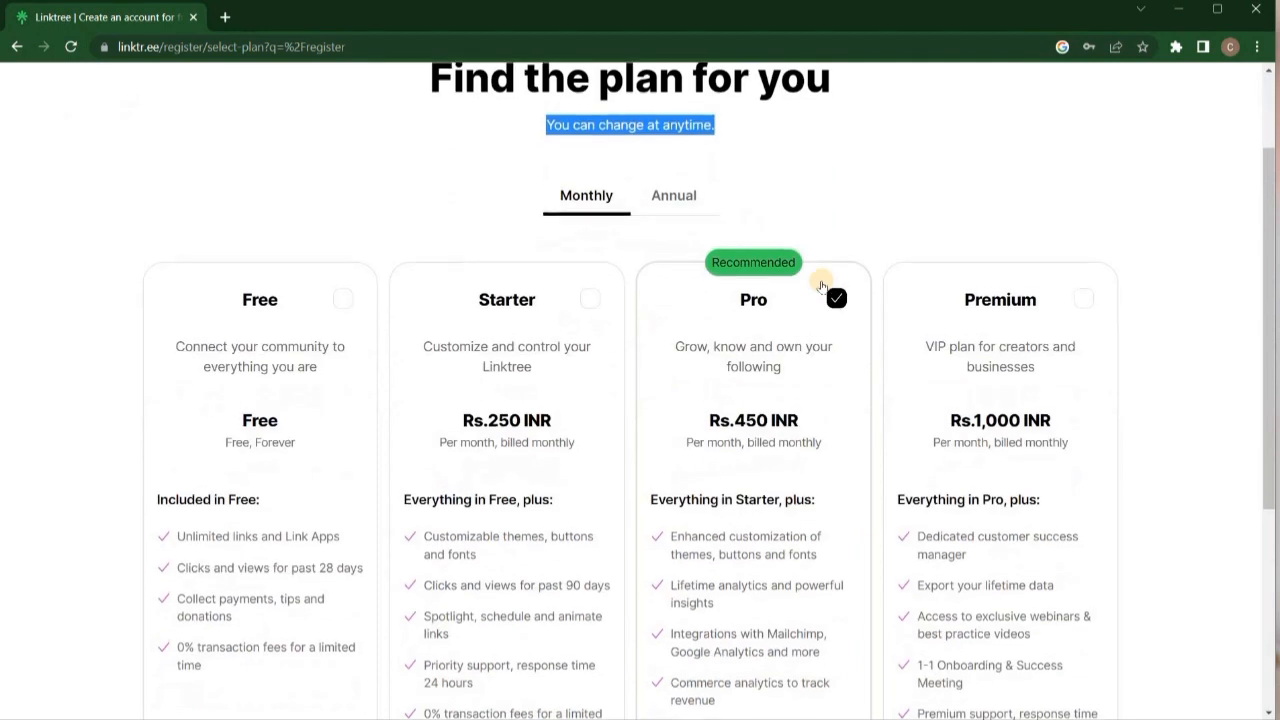
left_click(613, 215)
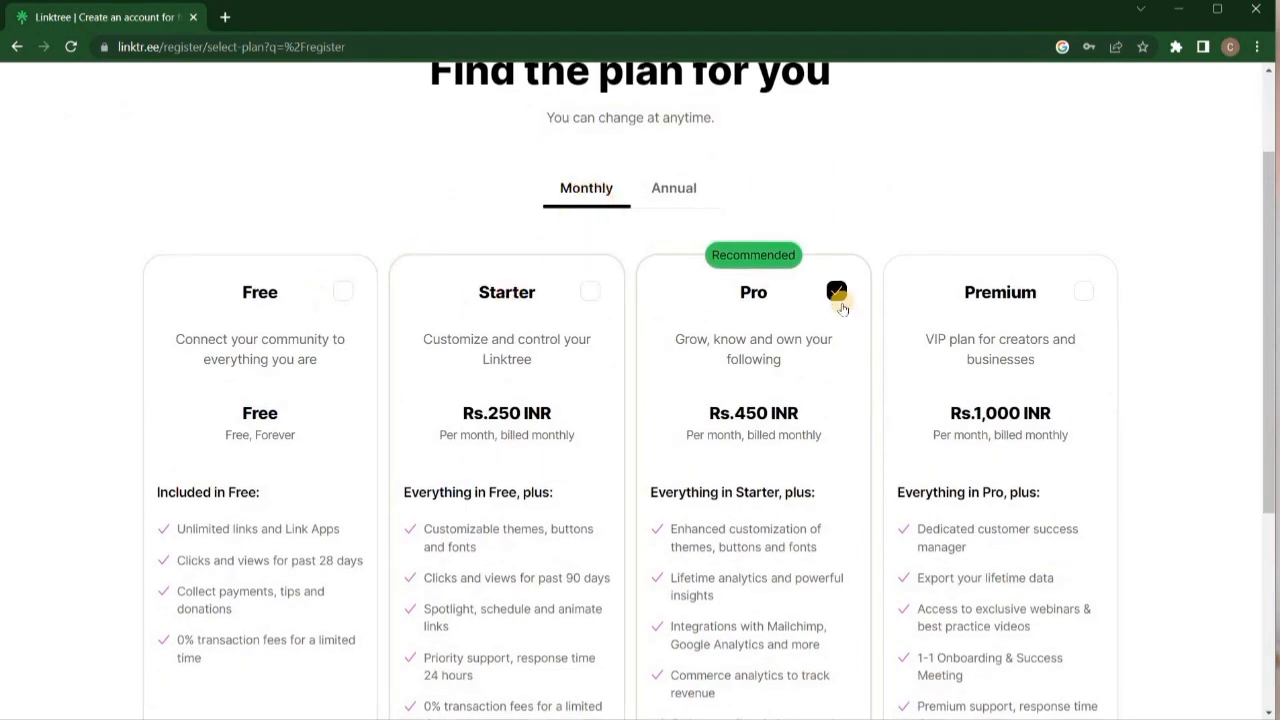
scroll(947, 352, "down", 1)
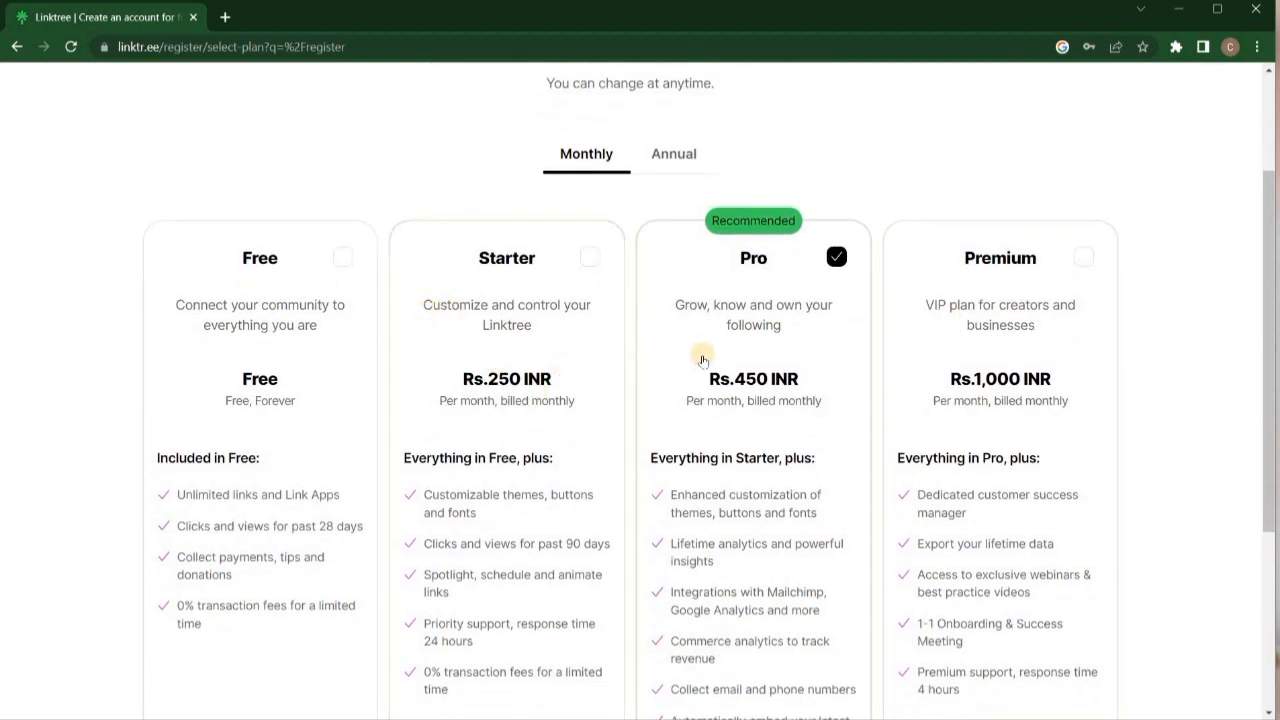
scroll(704, 360, "down", 1)
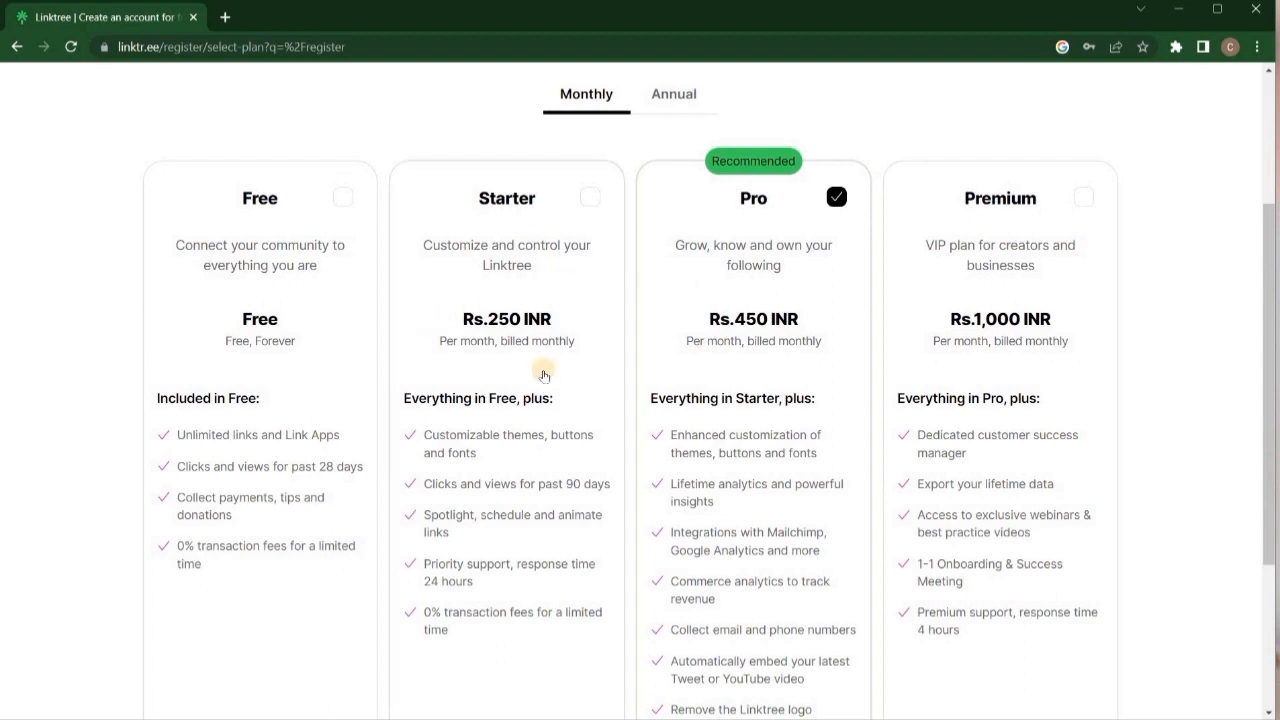
scroll(916, 380, "down", 1)
scroll(916, 381, "down", 1)
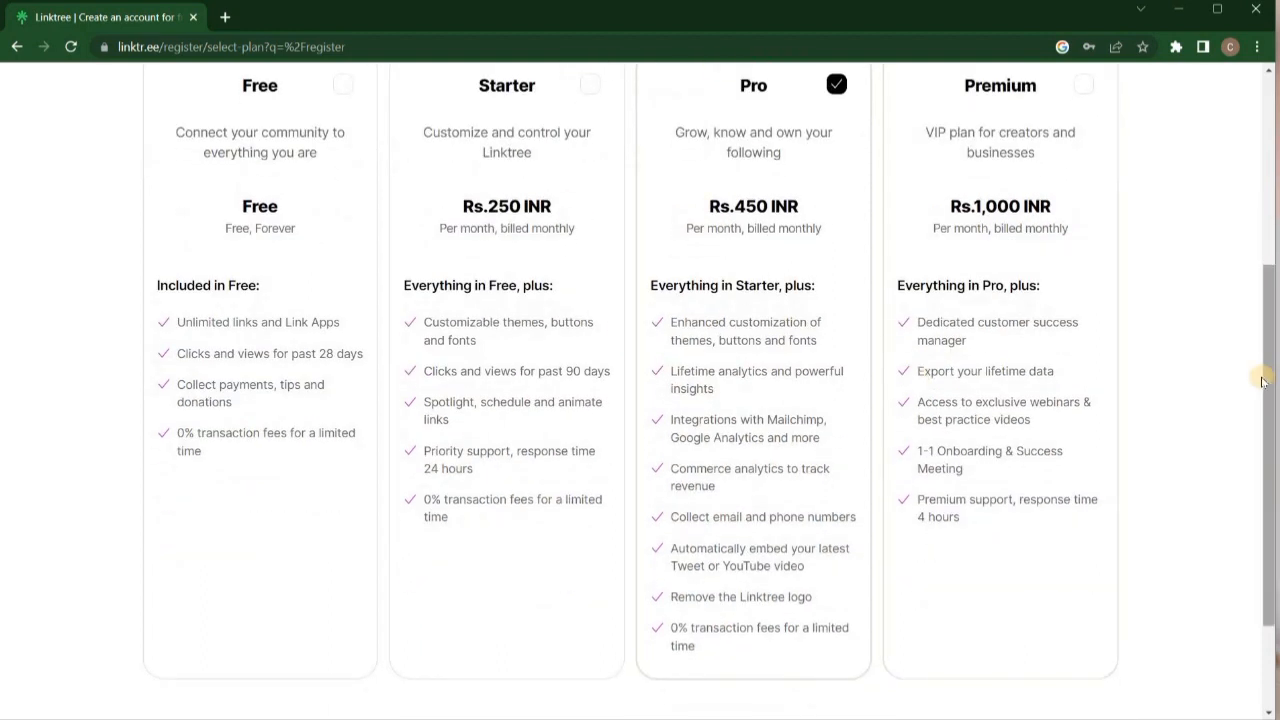
scroll(1269, 370, "down", 1)
scroll(1271, 386, "up", 2)
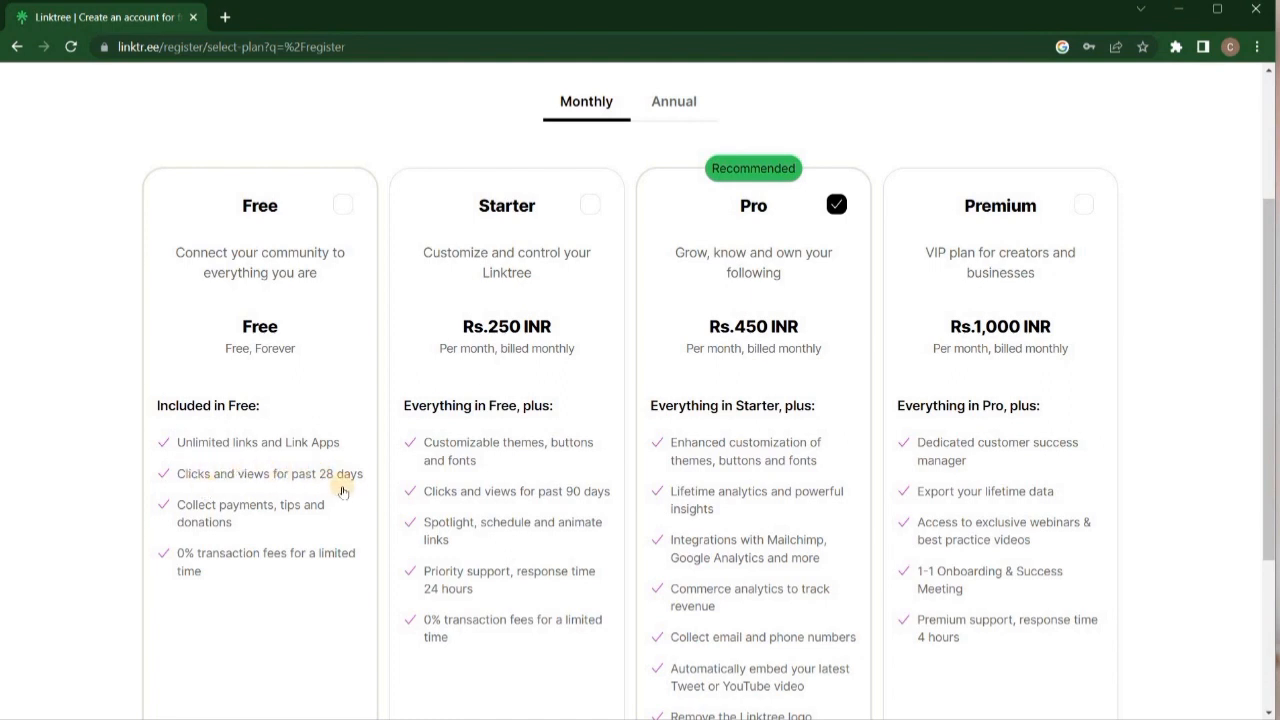
scroll(311, 493, "down", 1)
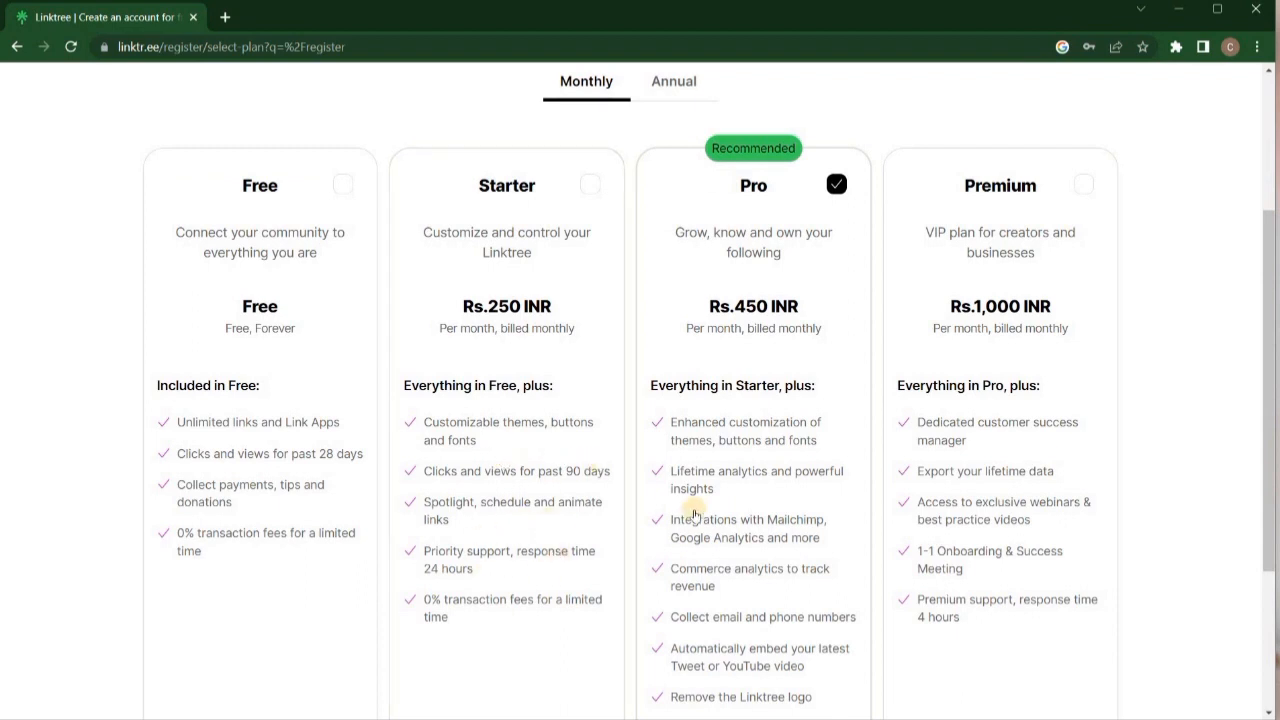
scroll(608, 406, "down", 2)
scroll(597, 409, "up", 5)
scroll(675, 277, "down", 1)
Compare annual and monthly pricing, then select the Free plan and join for free.
left_click(675, 276)
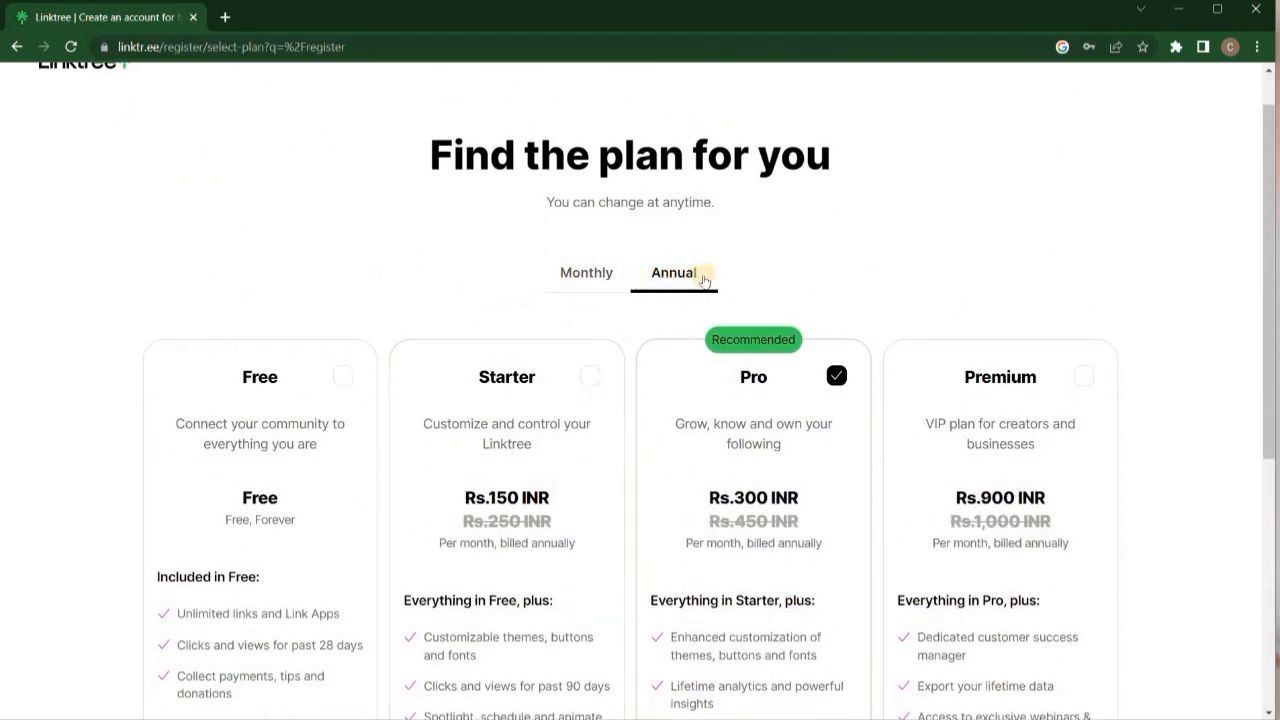
left_click(593, 280)
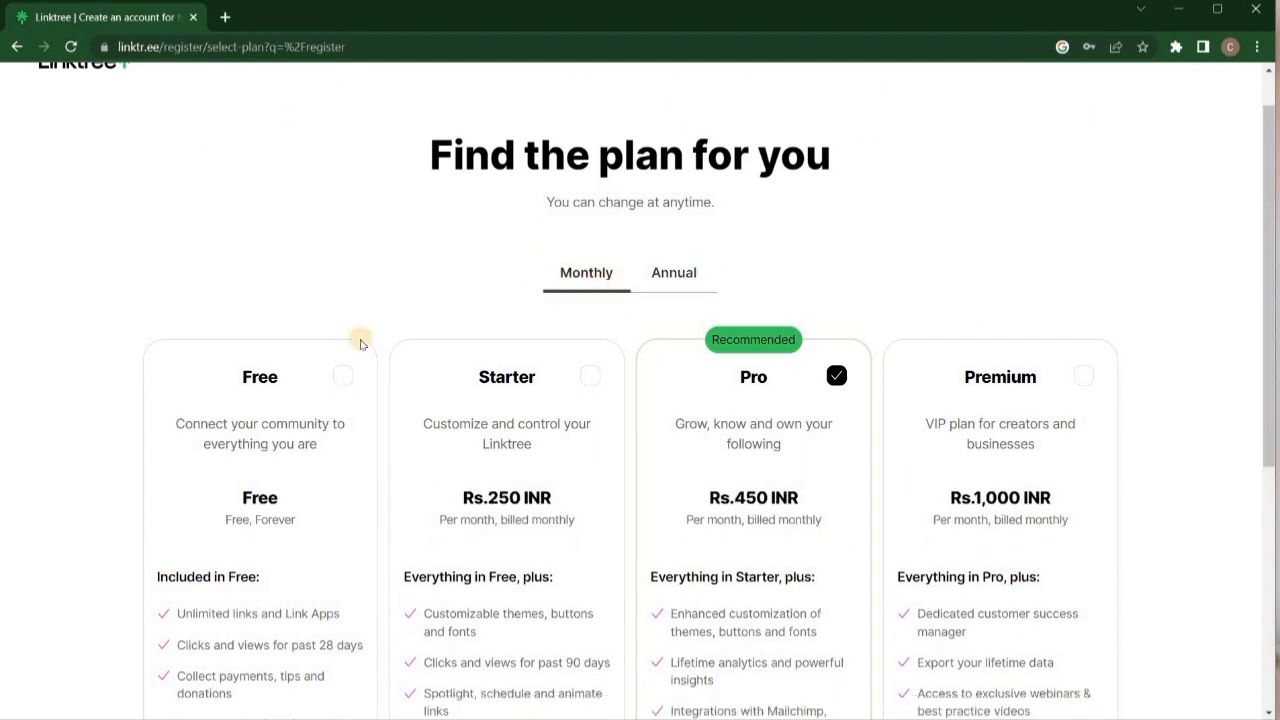
left_click(344, 376)
scroll(443, 394, "down", 5)
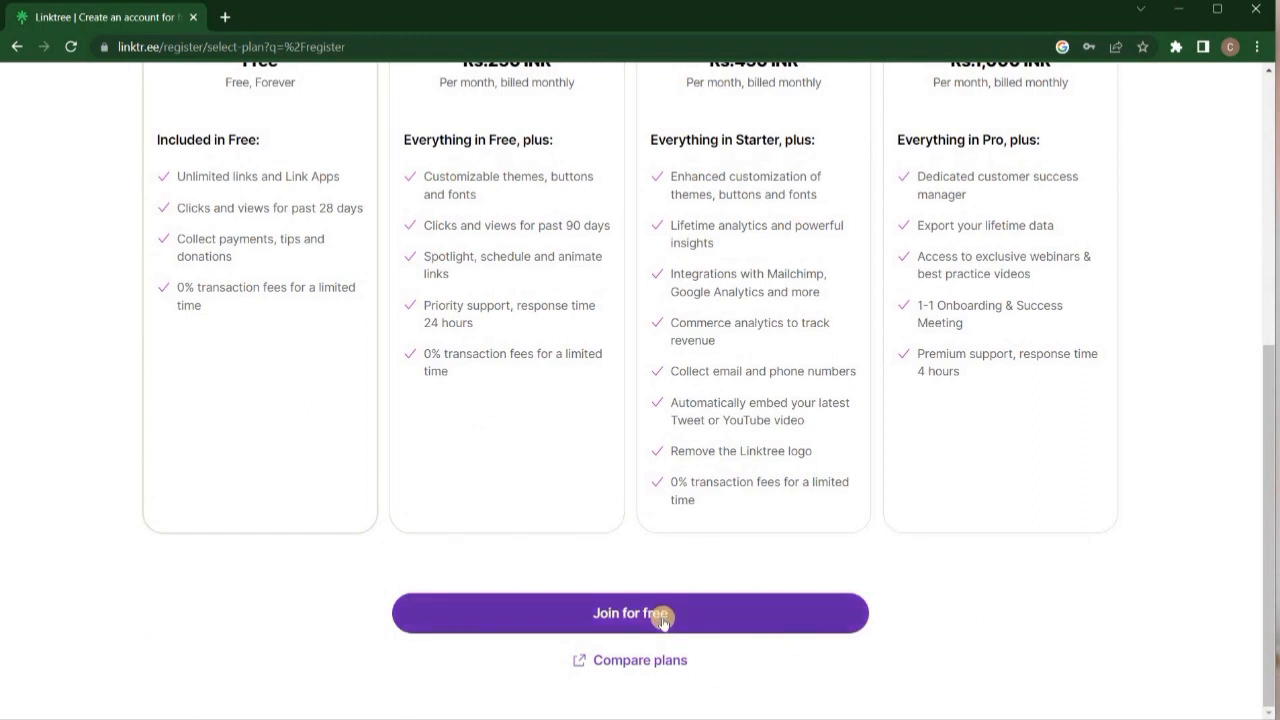
left_click(662, 618)
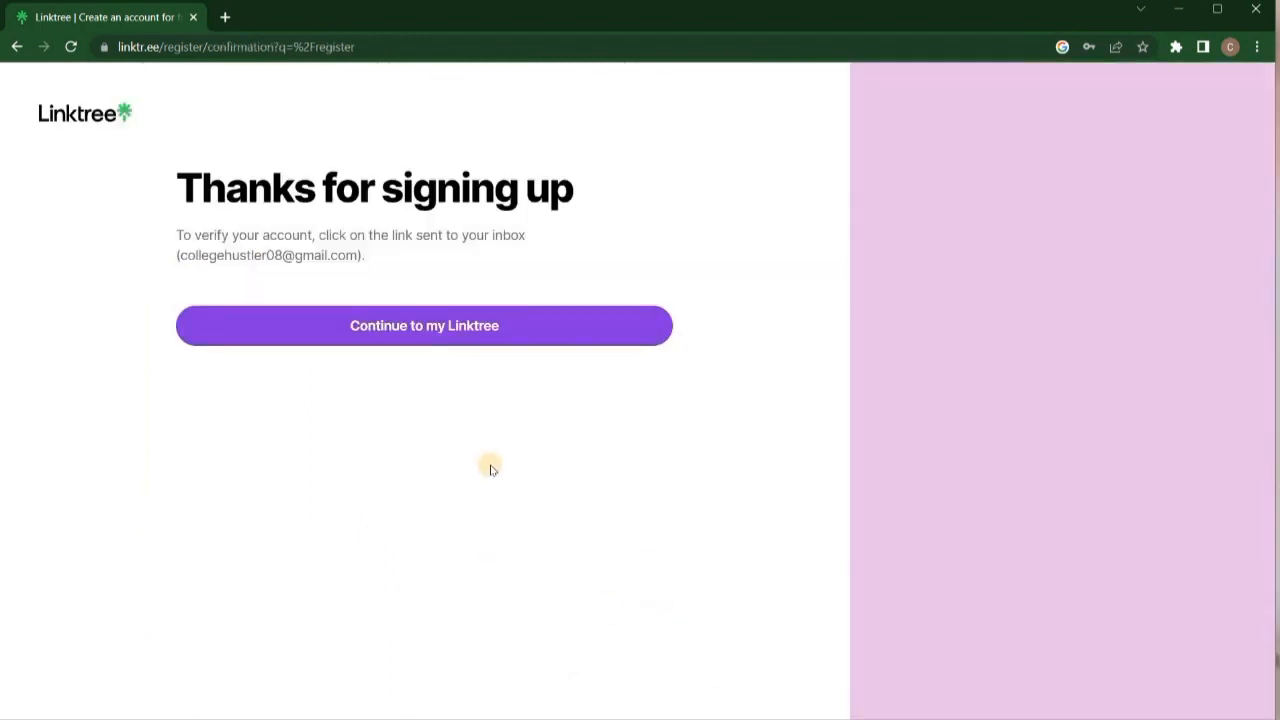
Go to the admin dashboard, reload the Links page, and begin adding a new link.
left_click(461, 330)
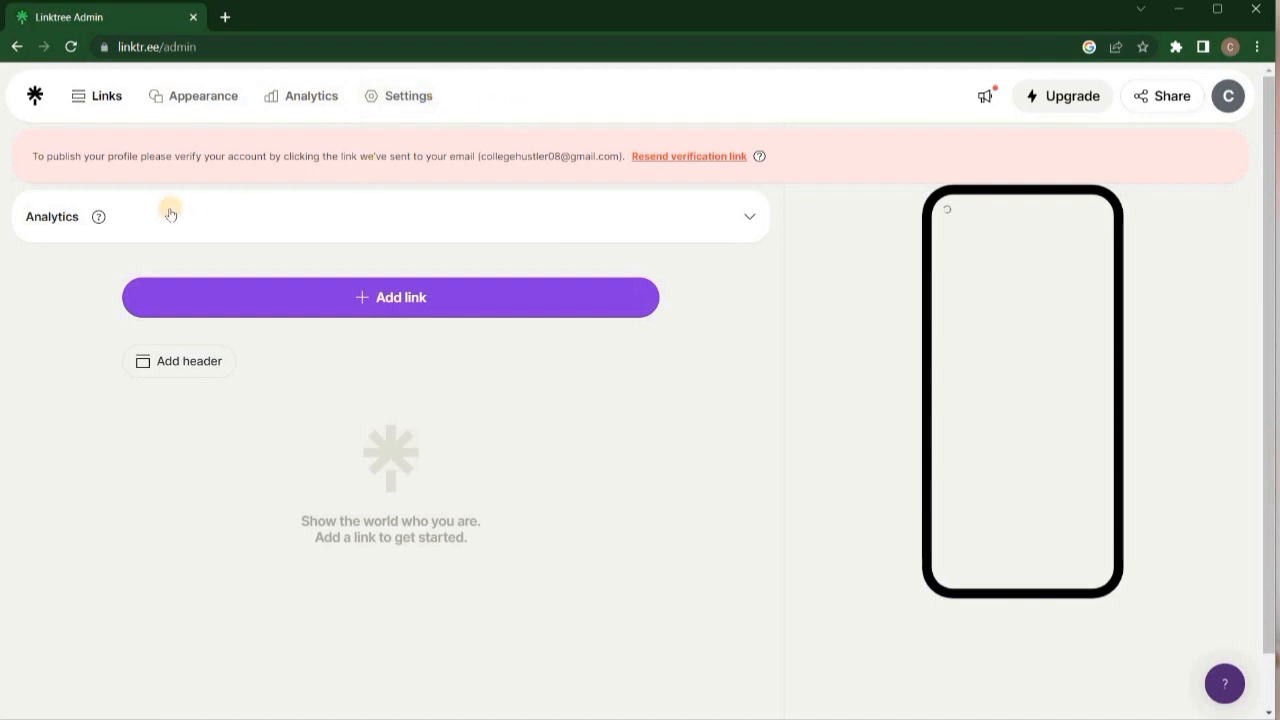
left_click(106, 96)
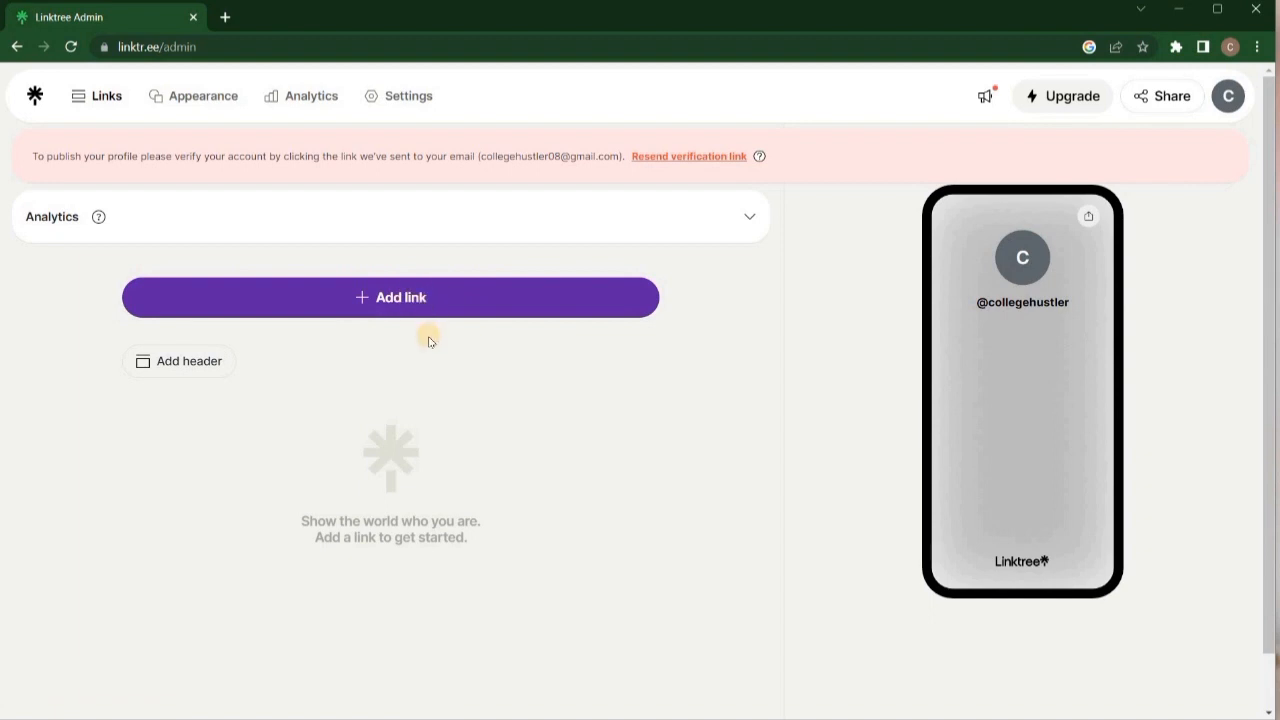
left_click(420, 308)
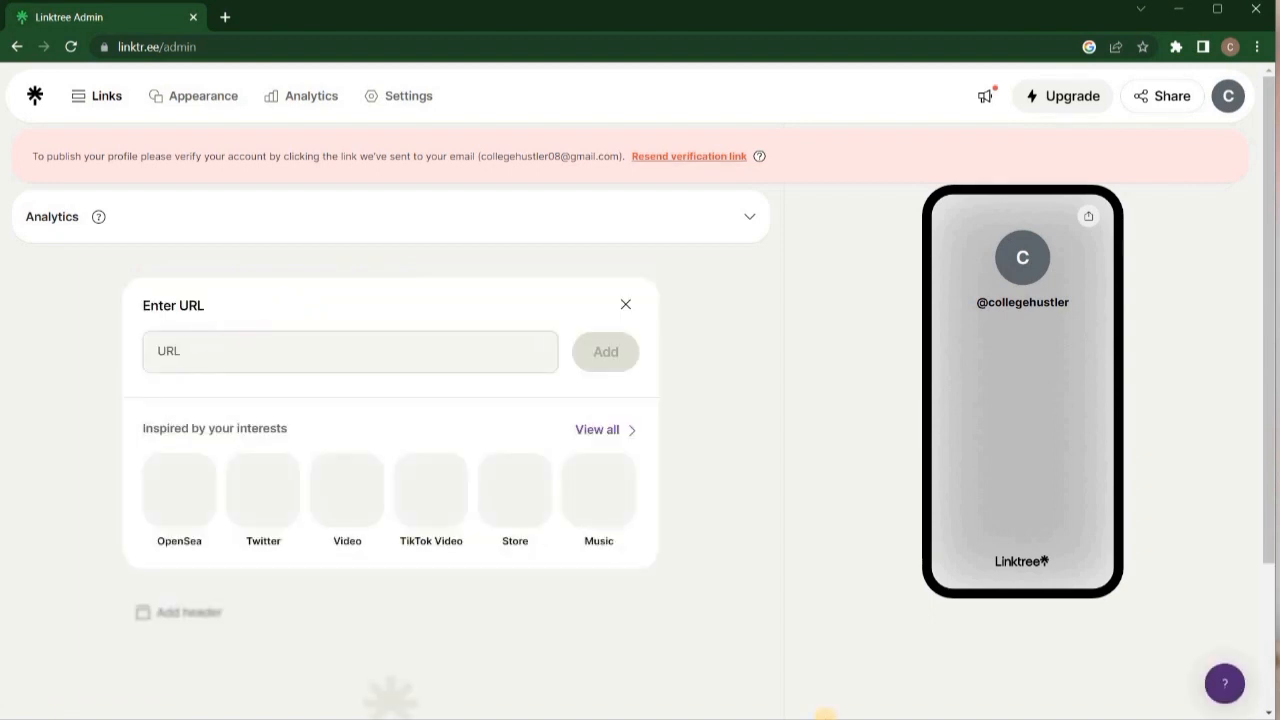
Paste the Instagram address copied from the notes as the new link's URL.
left_click(825, 701)
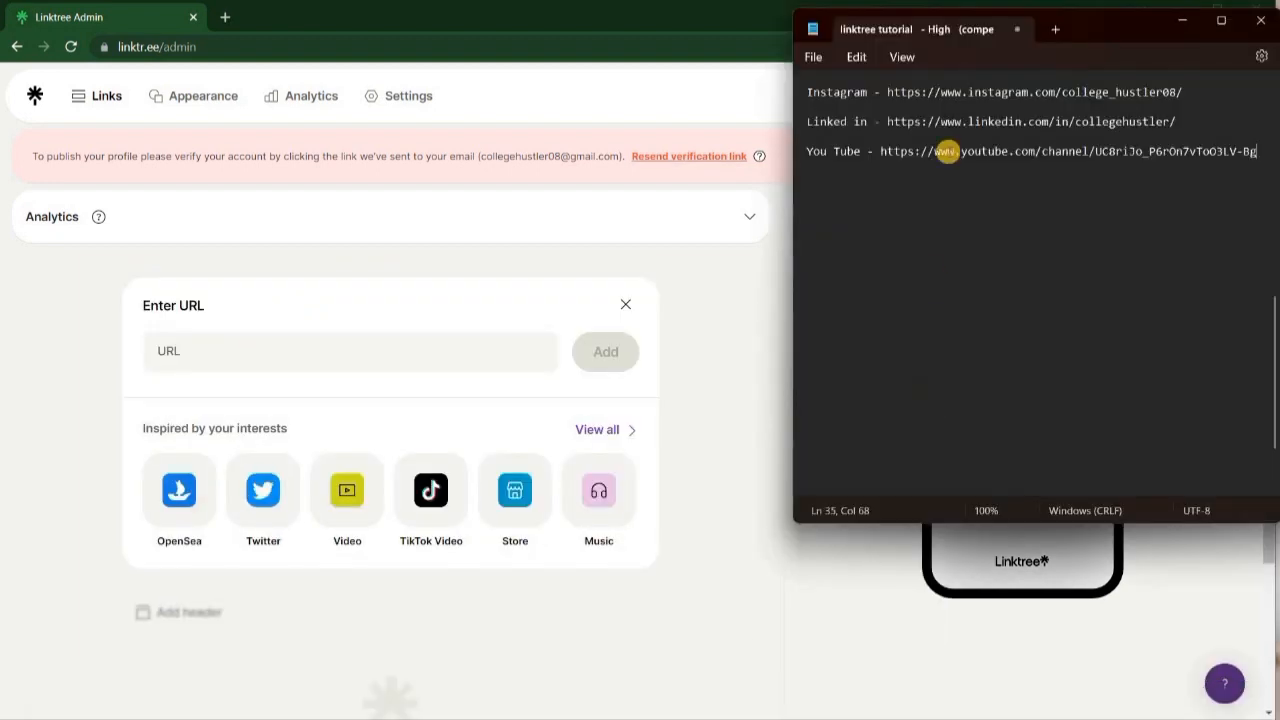
left_click_drag(887, 91, 1183, 91)
key("ctrl+c")
left_click(210, 350)
key("ctrl+v")
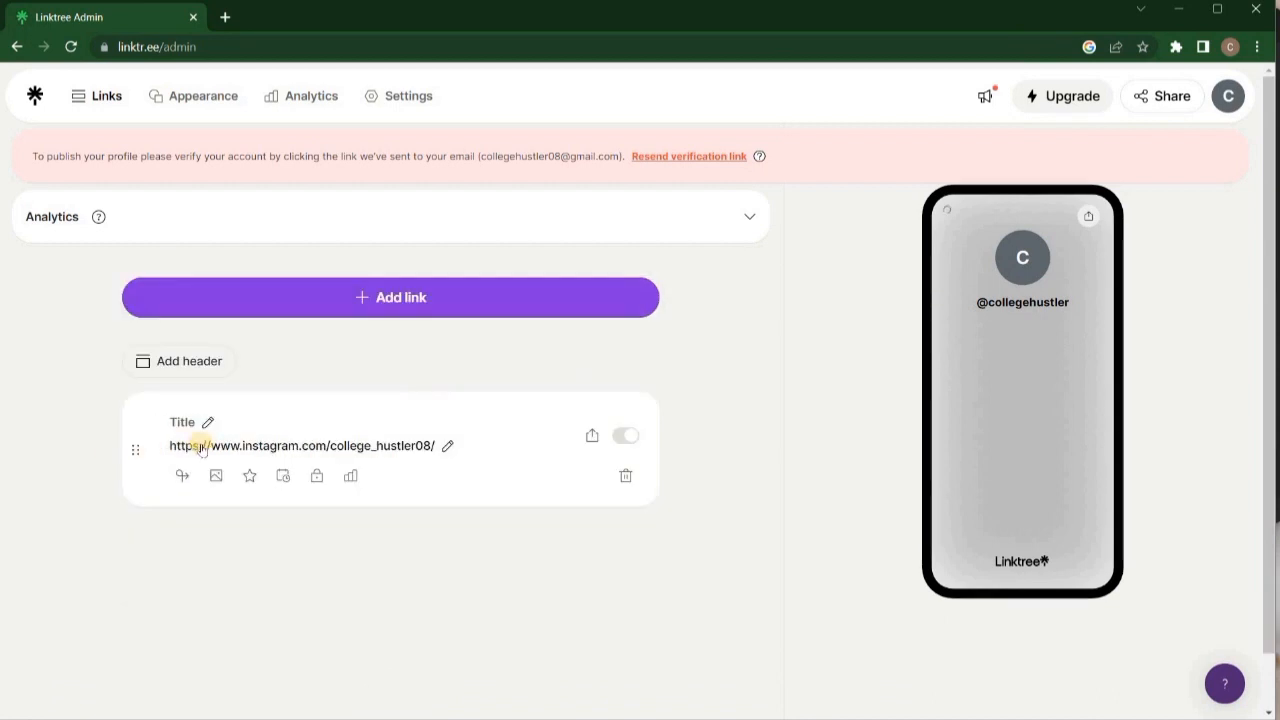
Title the link 'Instagram' and mark it as prioritized.
left_click(196, 421)
type("Instagram")
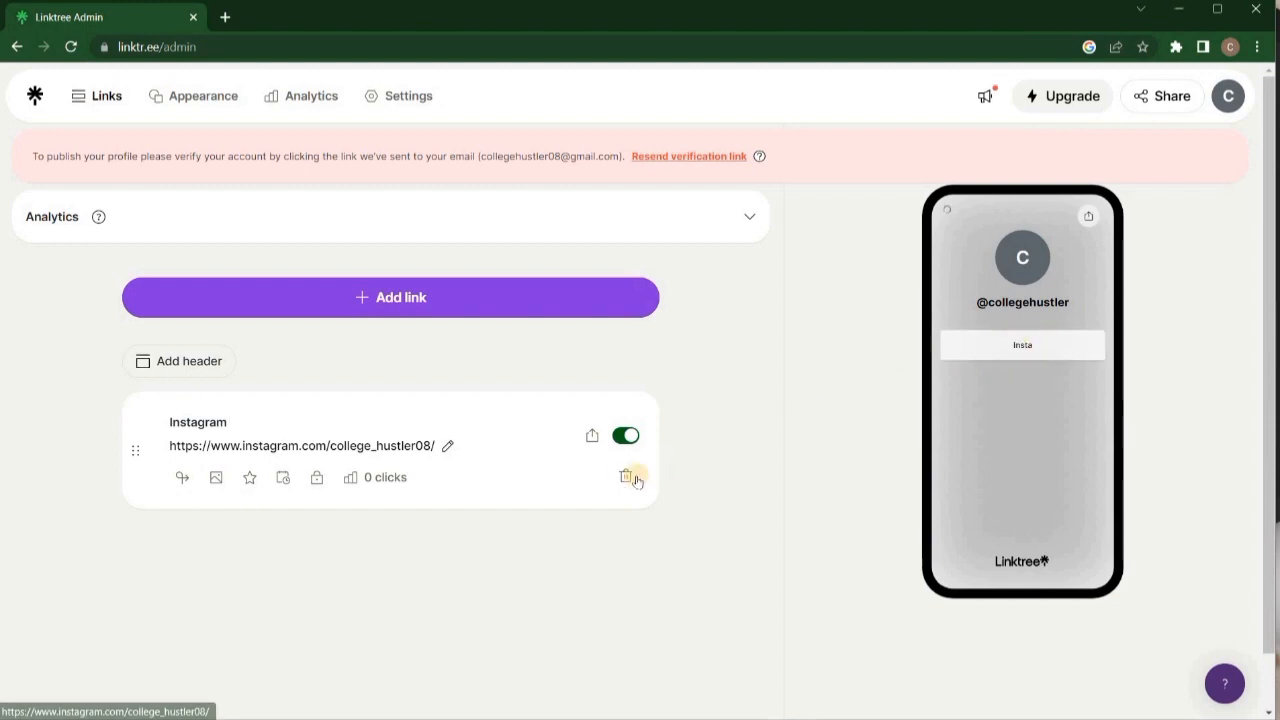
left_click(250, 478)
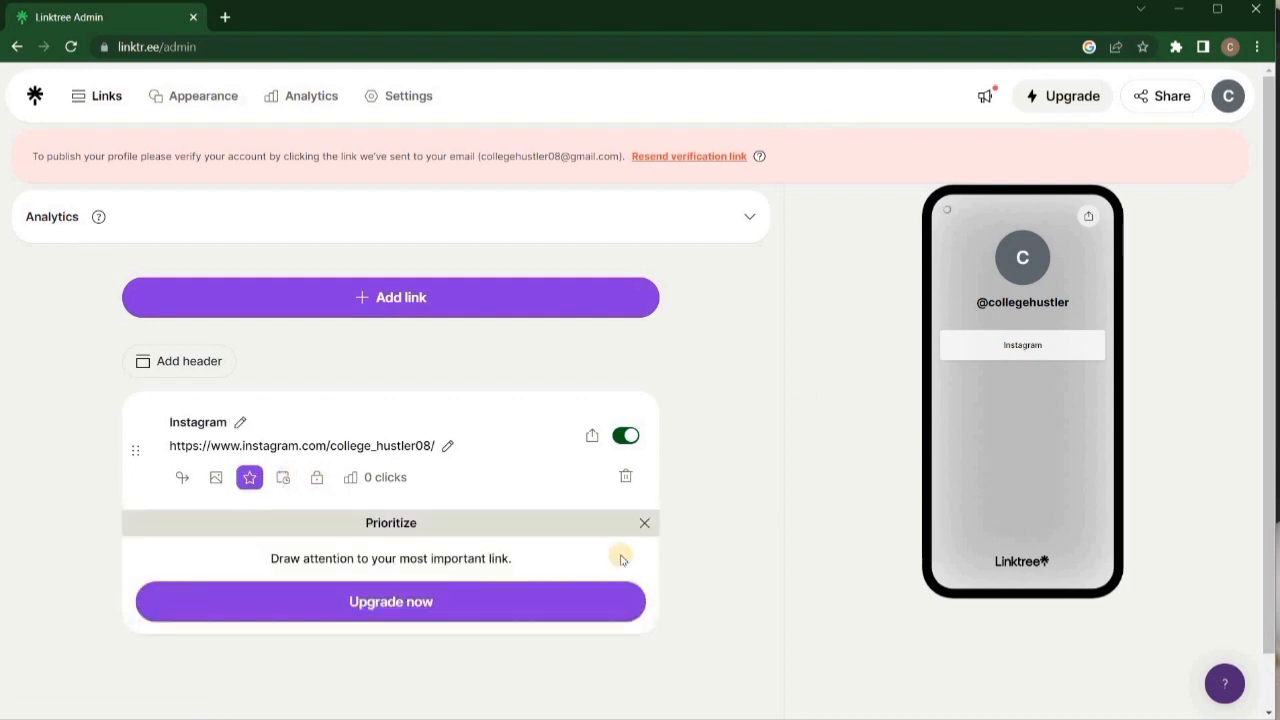
left_click(645, 523)
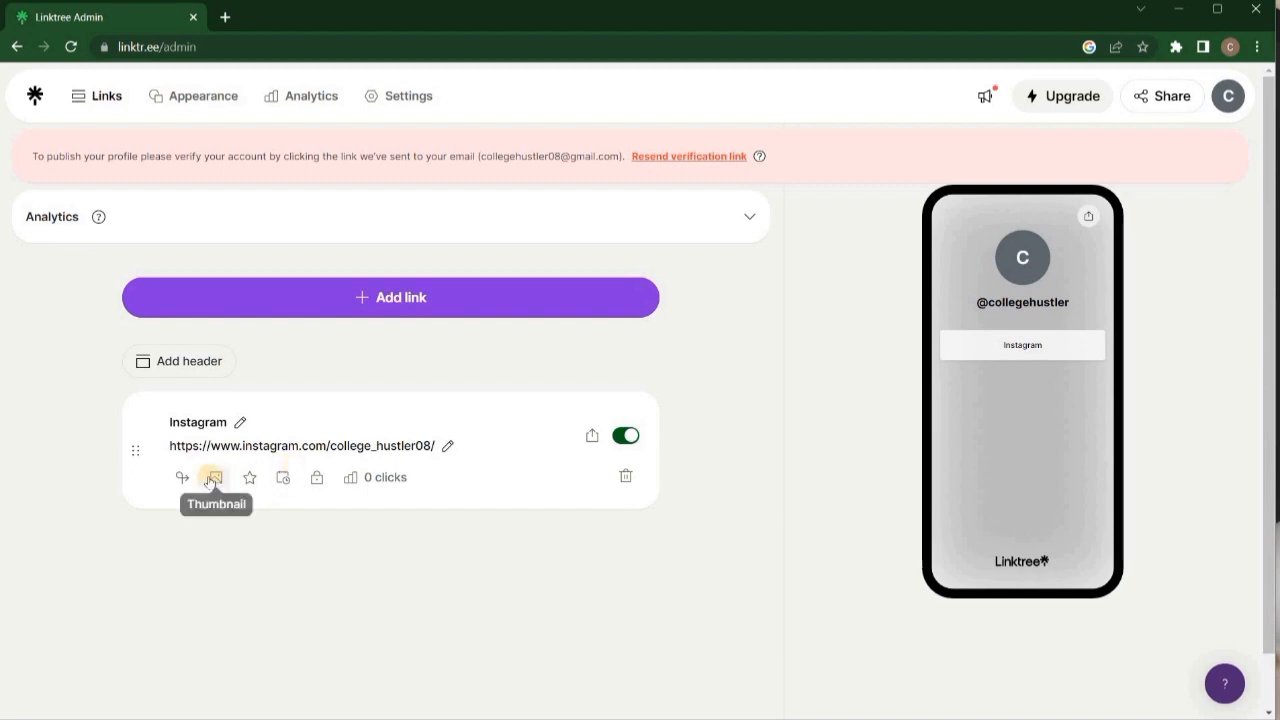
left_click(450, 302)
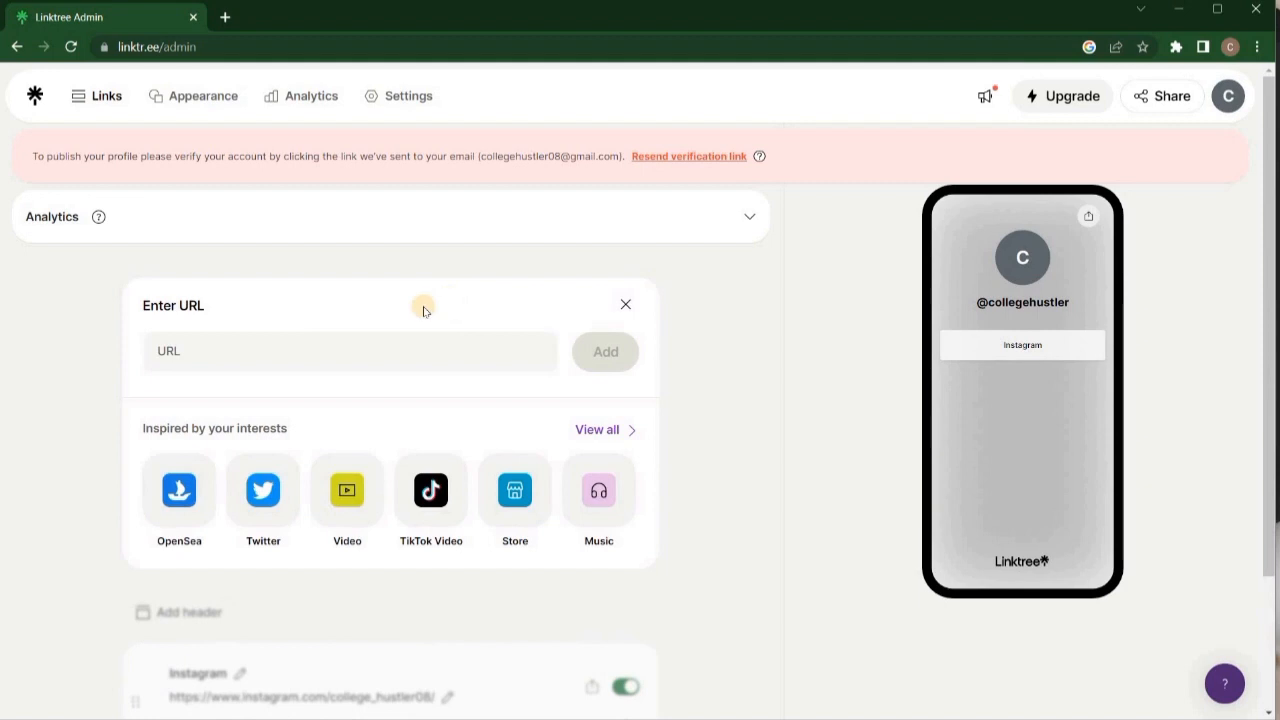
Add the YouTube channel address from the notes as a new link.
left_click(239, 353)
mouse_move(680, 714)
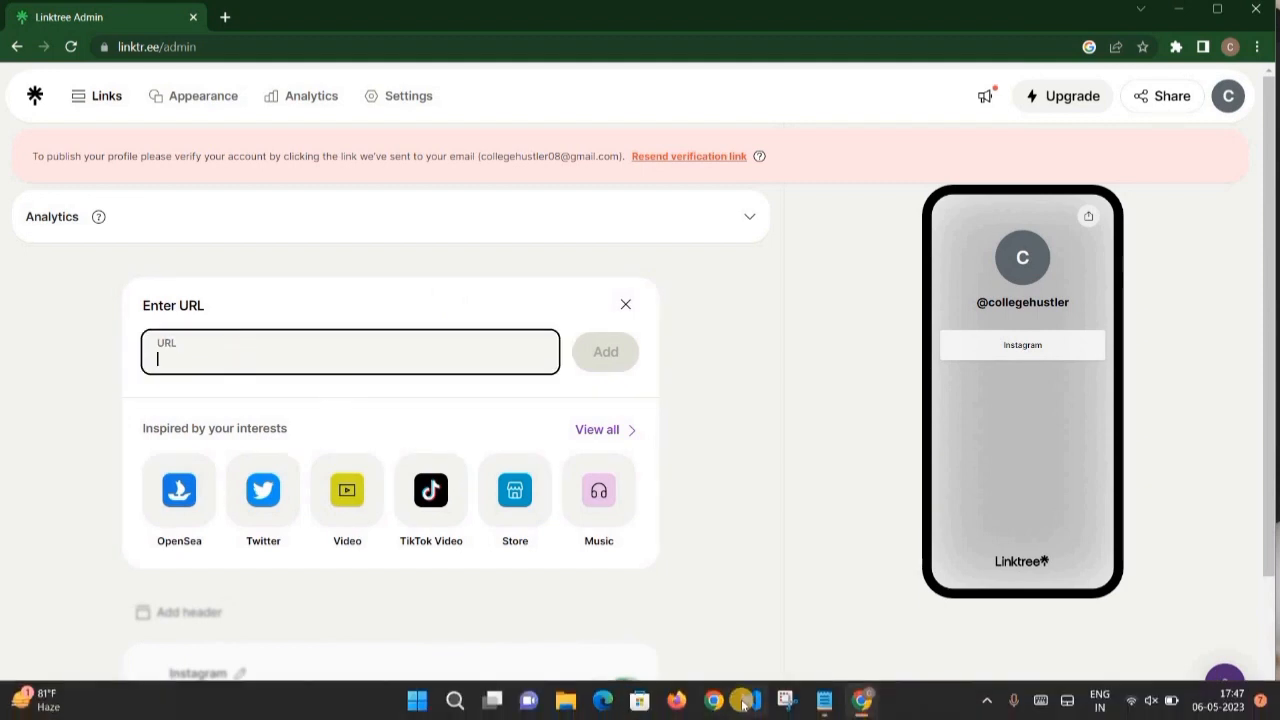
left_click(820, 700)
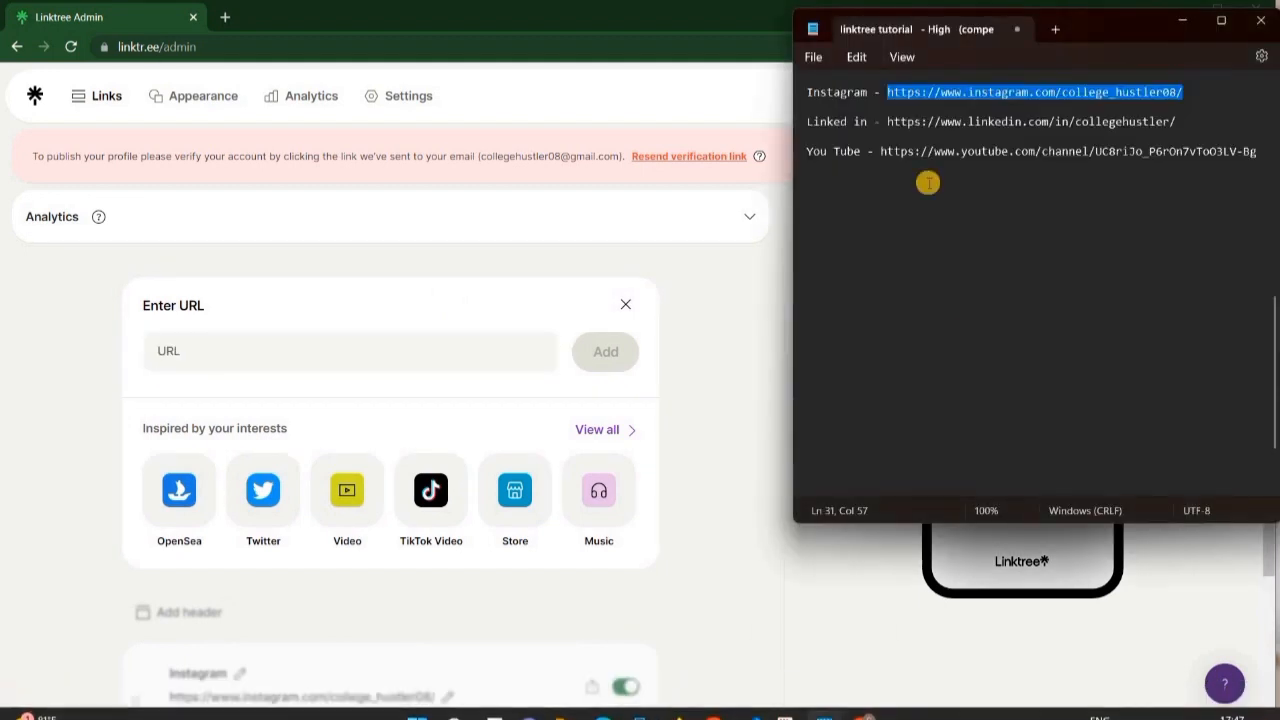
left_click(880, 151)
left_click_drag(1092, 158, 1257, 153)
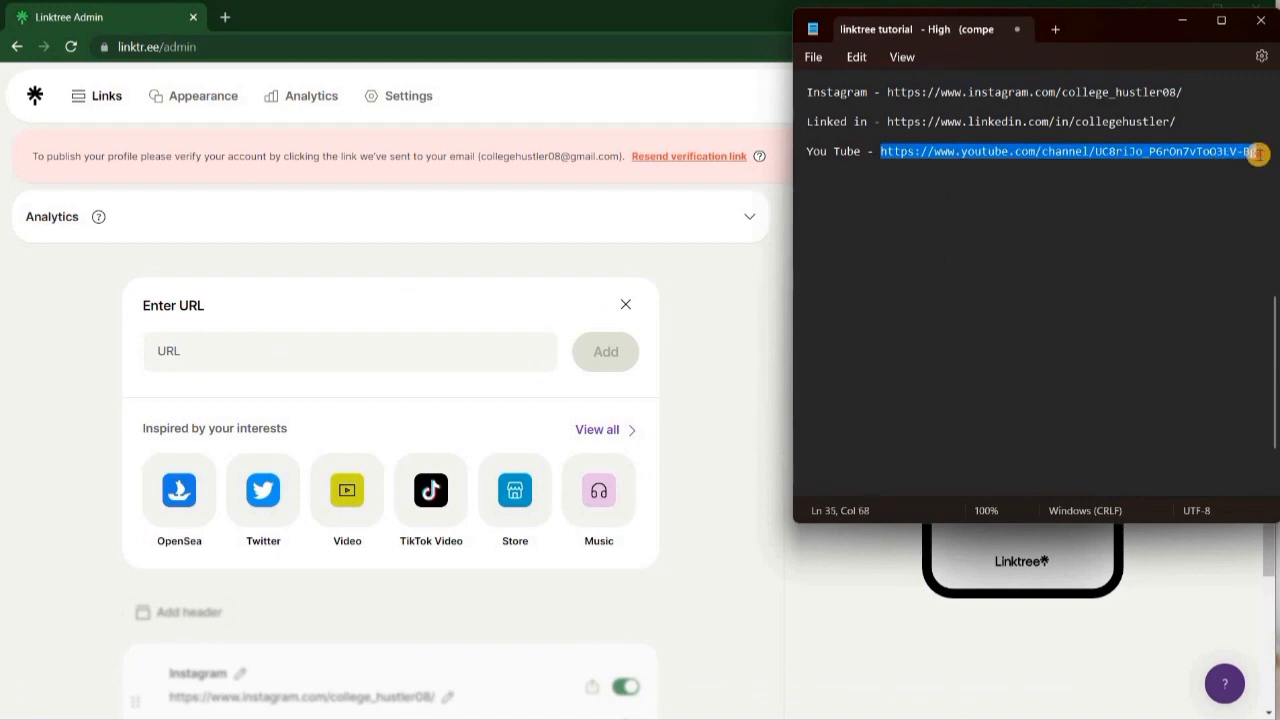
left_click(283, 349)
key("ctrl+v")
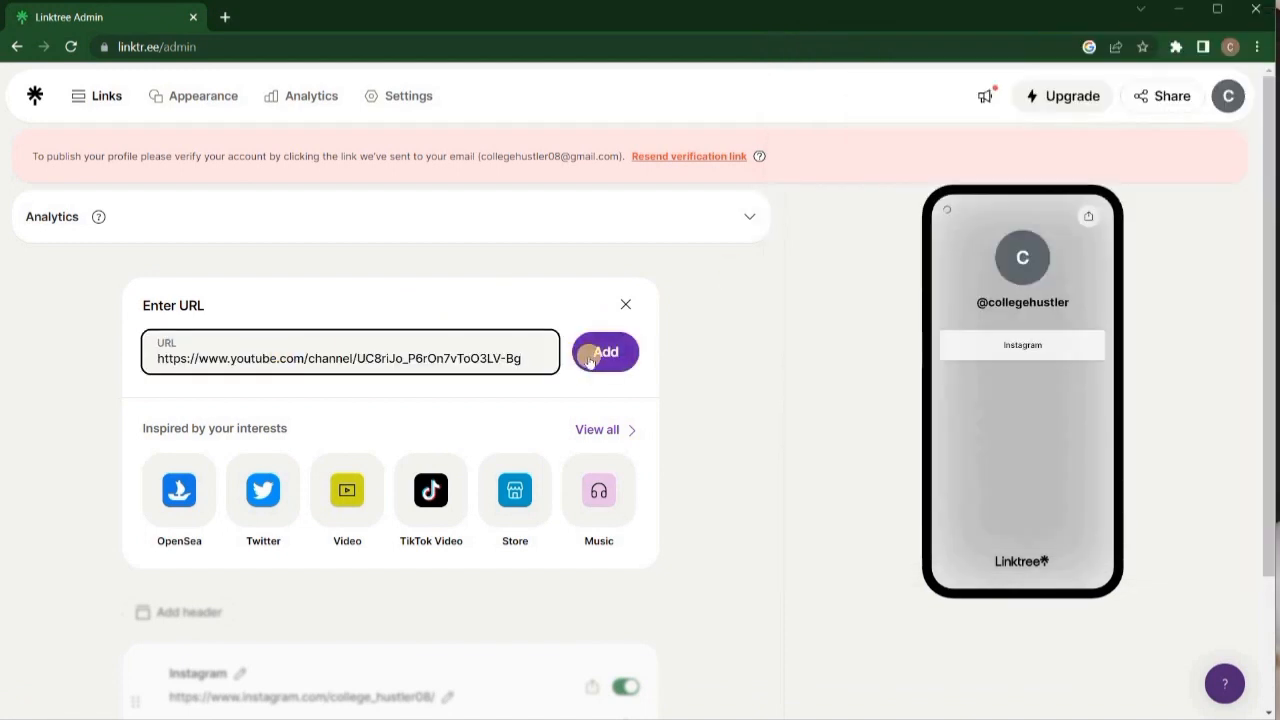
key("Return")
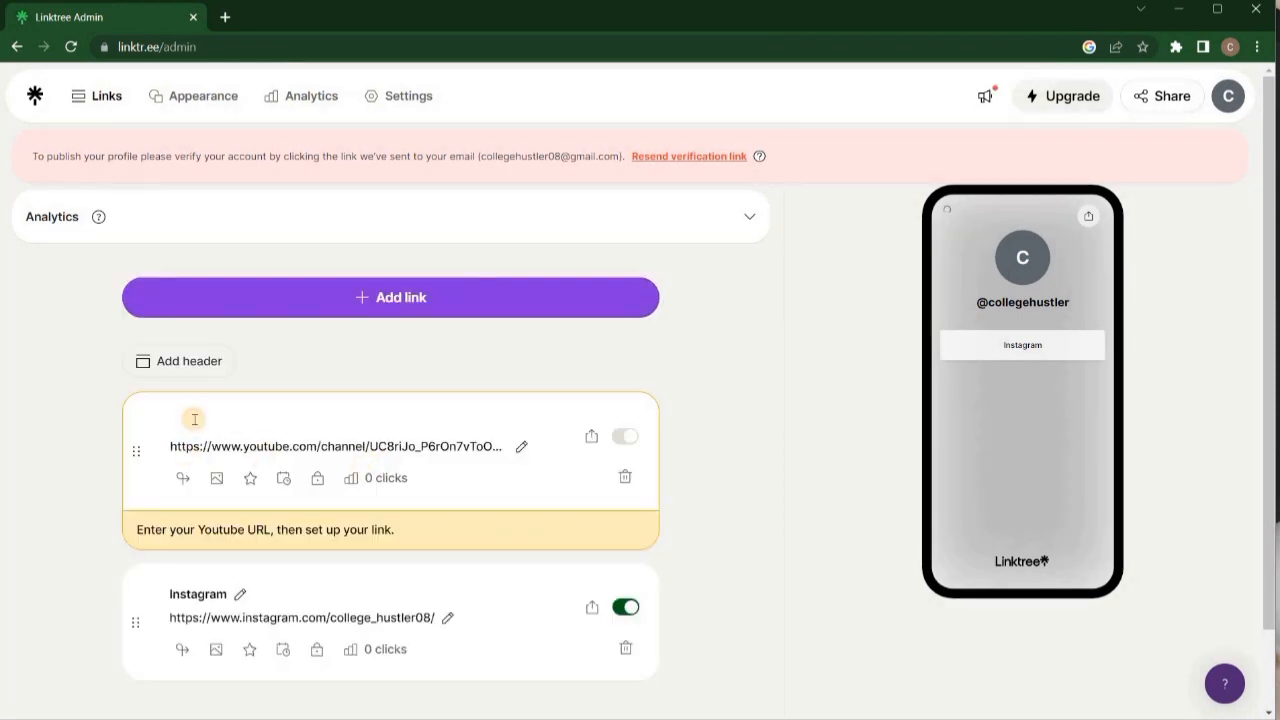
Title the YouTube link 'Our Youtube channel' and dismiss the Spotlight notice.
type("M")
key("BackSpace")
type("Our Youtube channel")
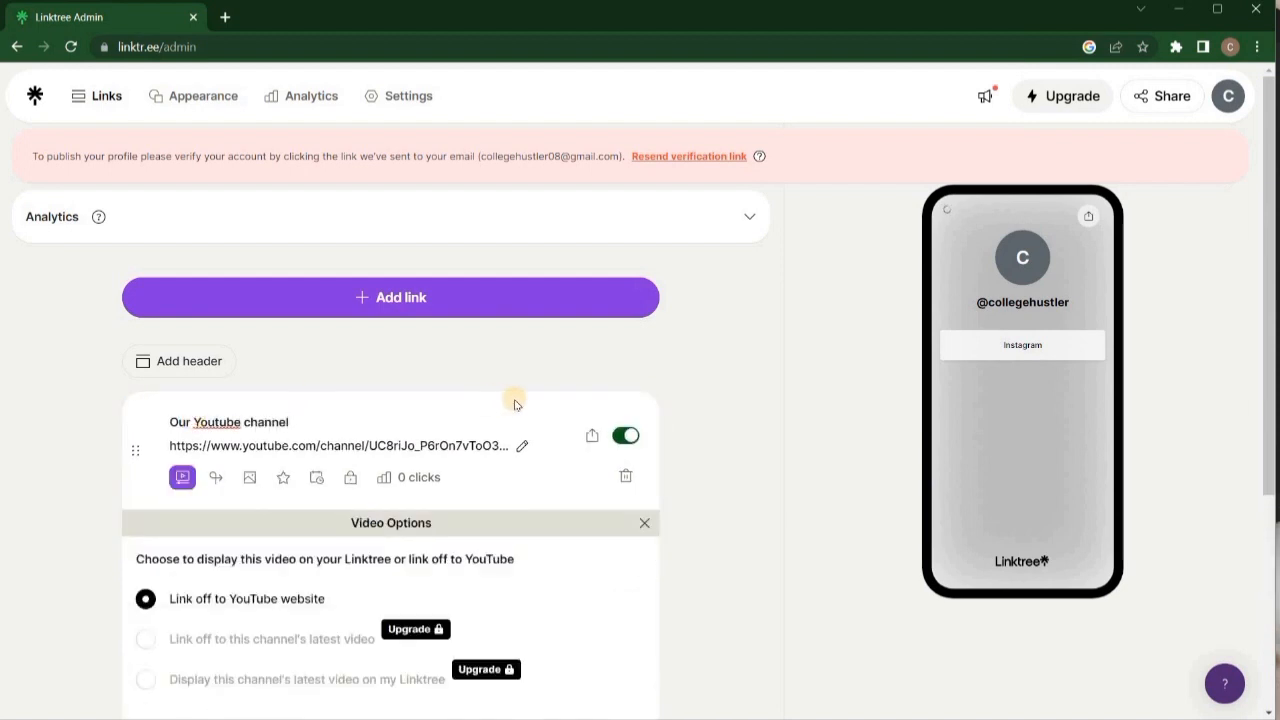
left_click(743, 420)
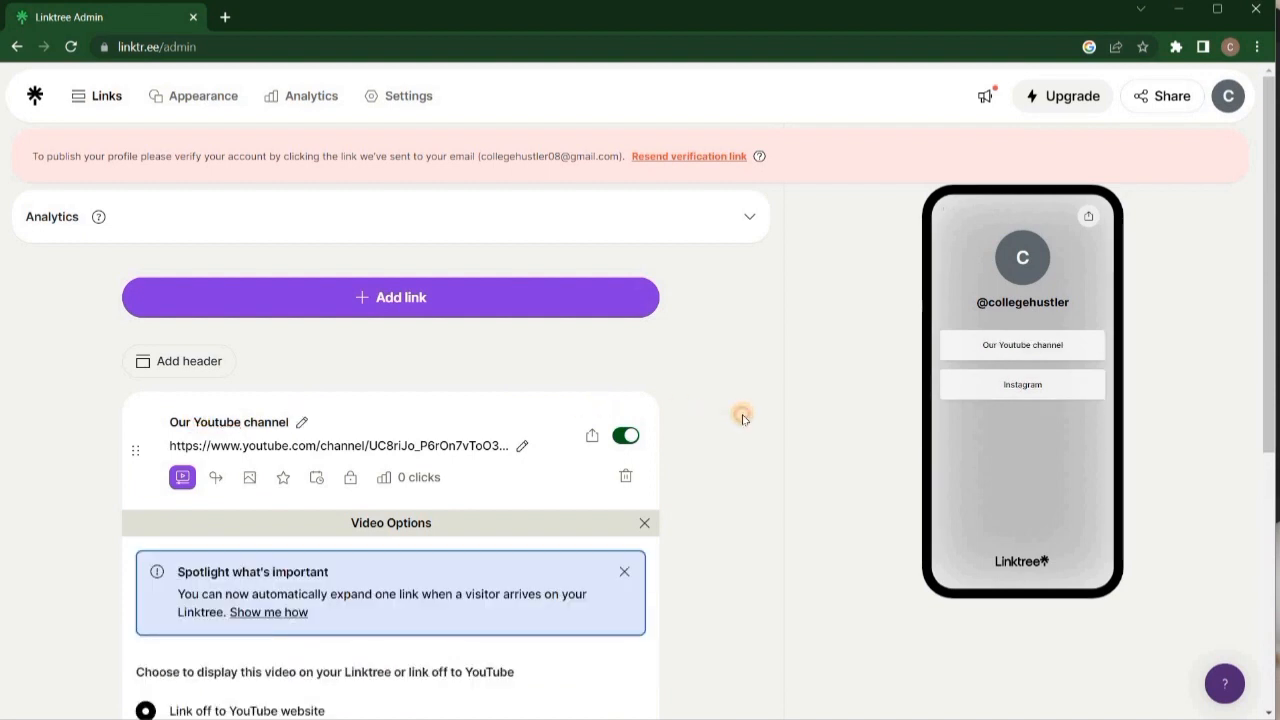
left_click(624, 571)
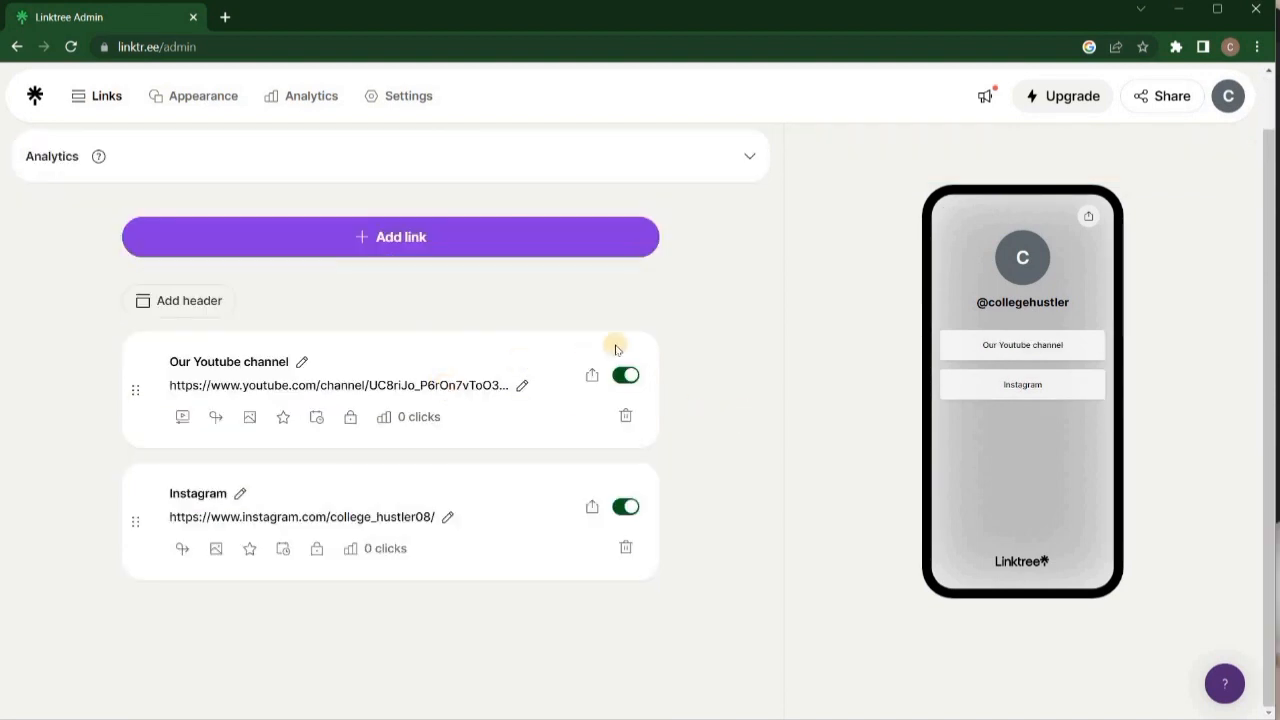
left_click(456, 240)
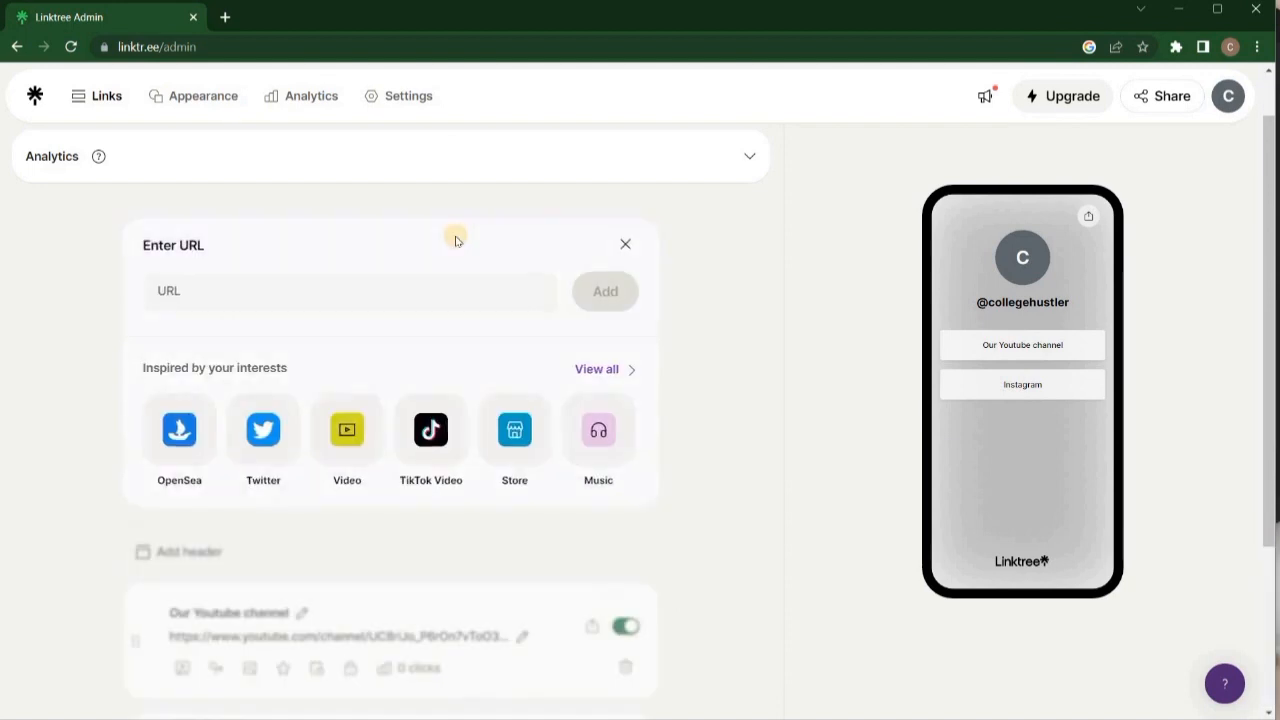
Copy the LinkedIn profile address from the notes and add it as a link.
mouse_move(845, 701)
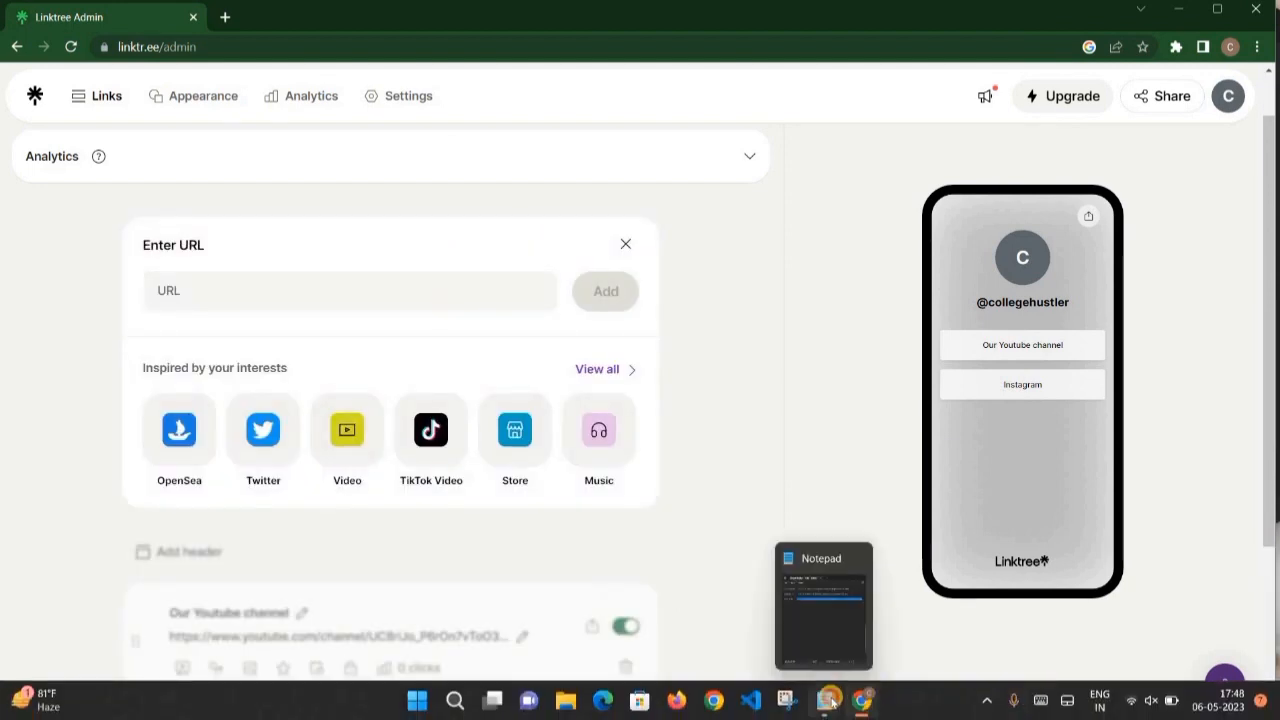
left_click(828, 565)
left_click_drag(1178, 121, 886, 120)
key("ctrl+c")
left_click(366, 303)
key("ctrl+v")
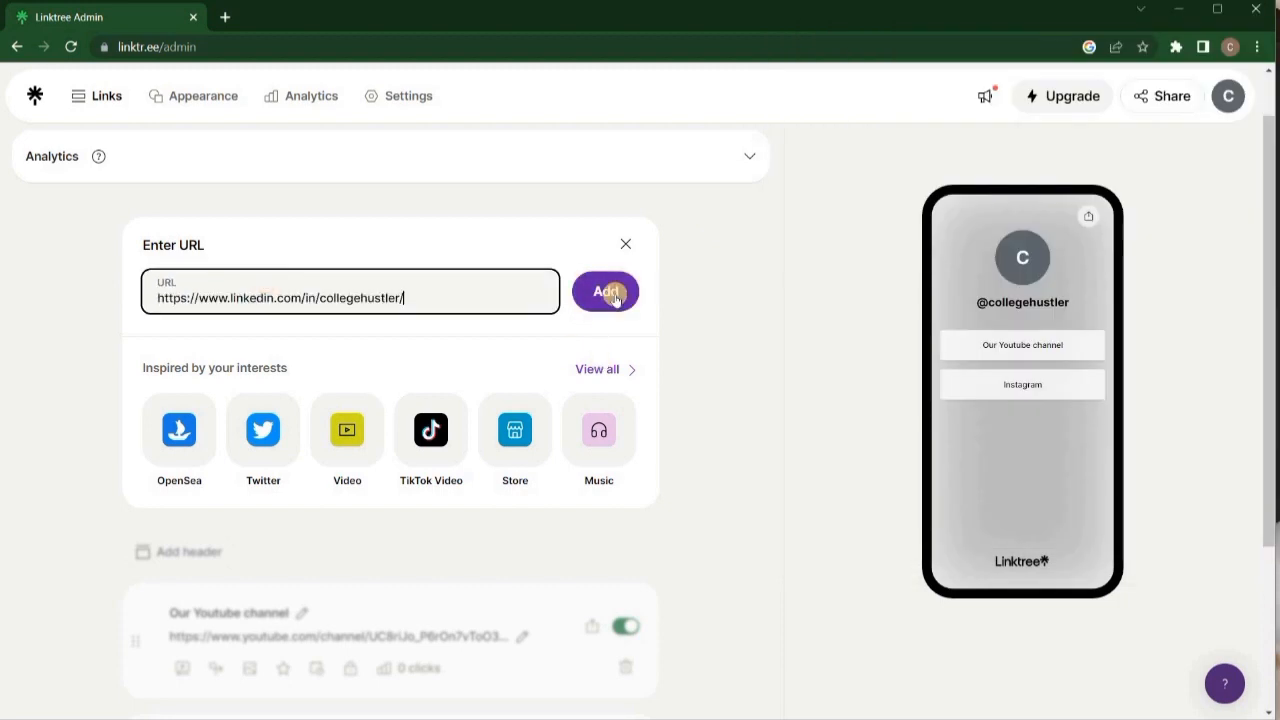
left_click(613, 297)
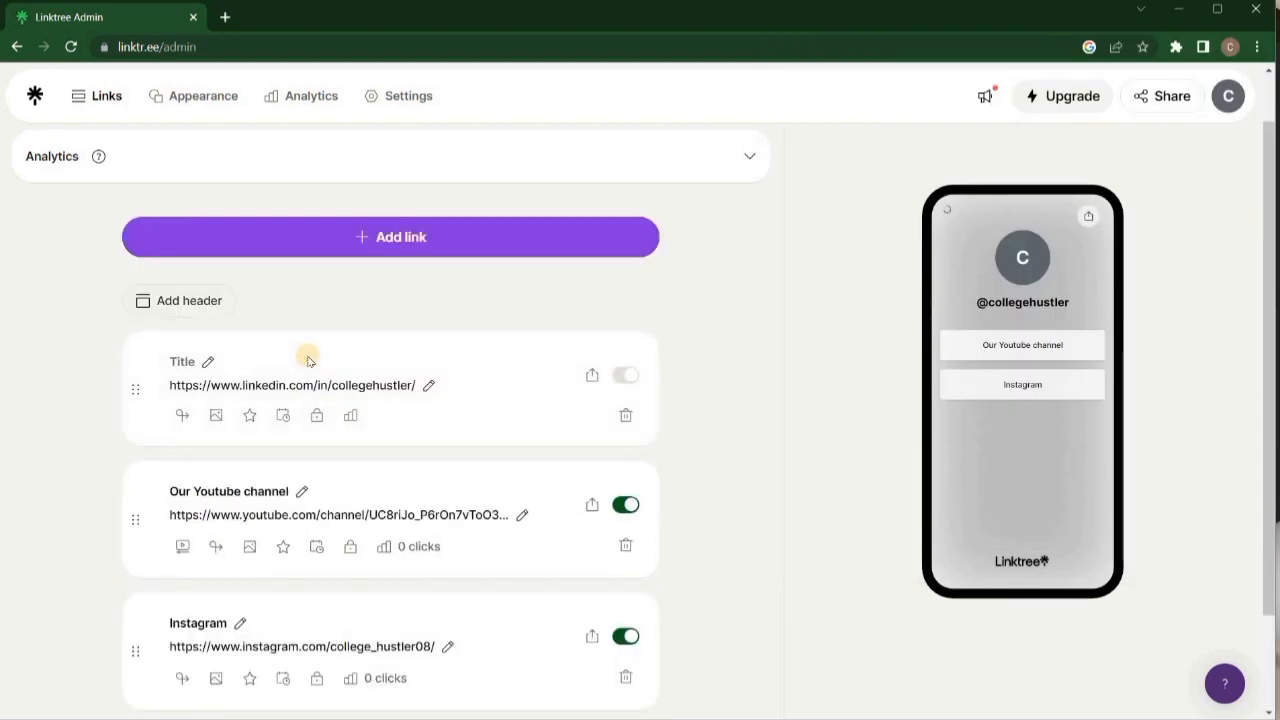
left_click(211, 361)
left_click_drag(248, 361, 346, 358)
key("BackSpace")
left_click_drag(203, 364, 138, 362)
key("BackSpace")
left_click(717, 291)
scroll(814, 337, "down", 2)
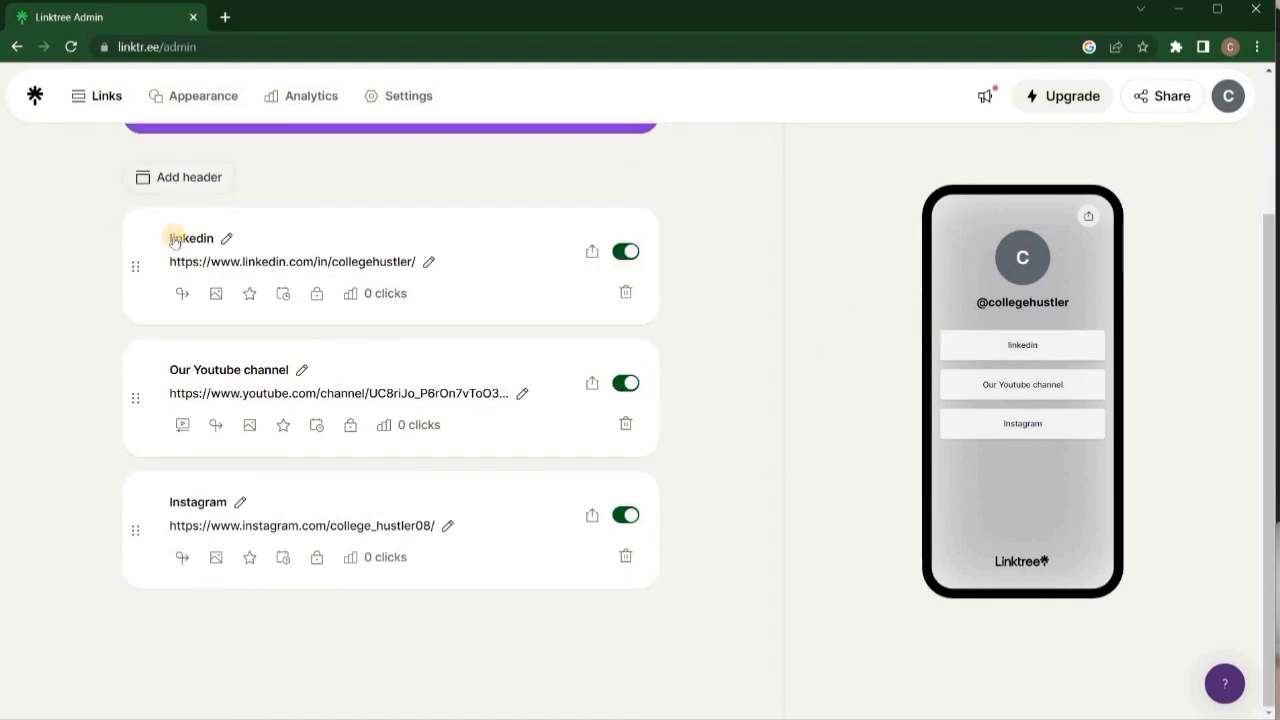
key("BackSpace")
type("L")
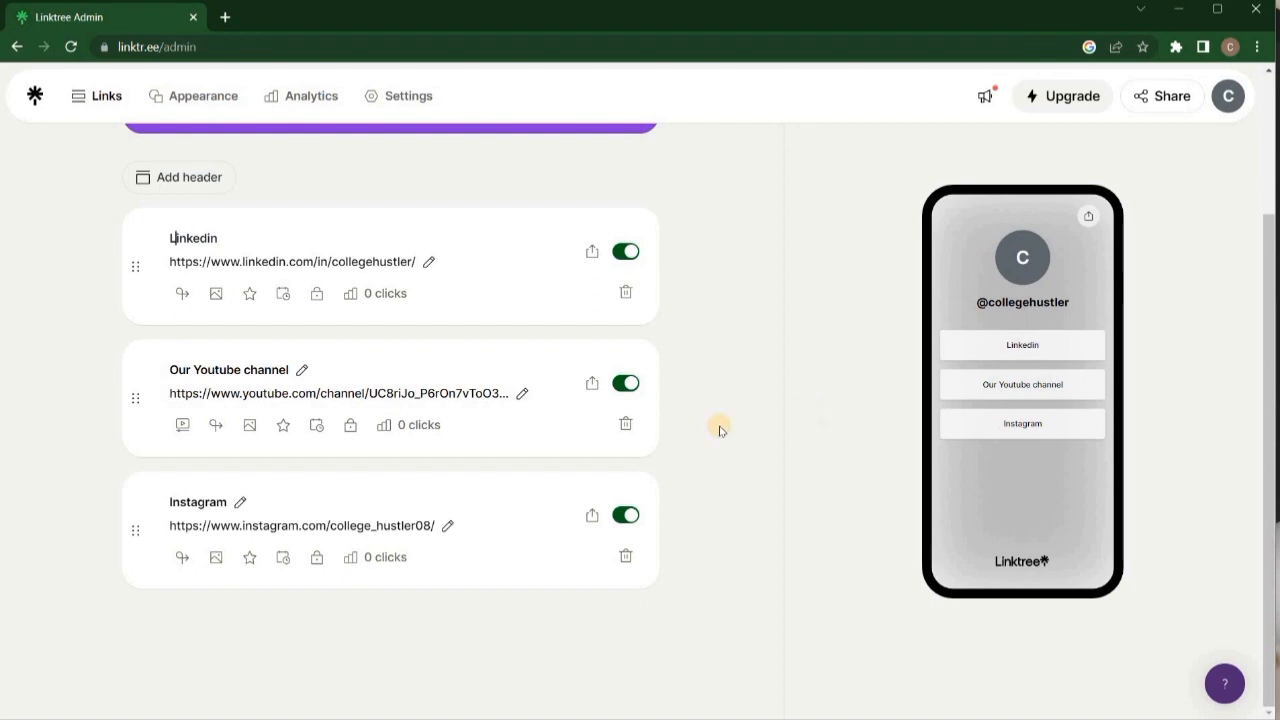
scroll(720, 428, "up", 2)
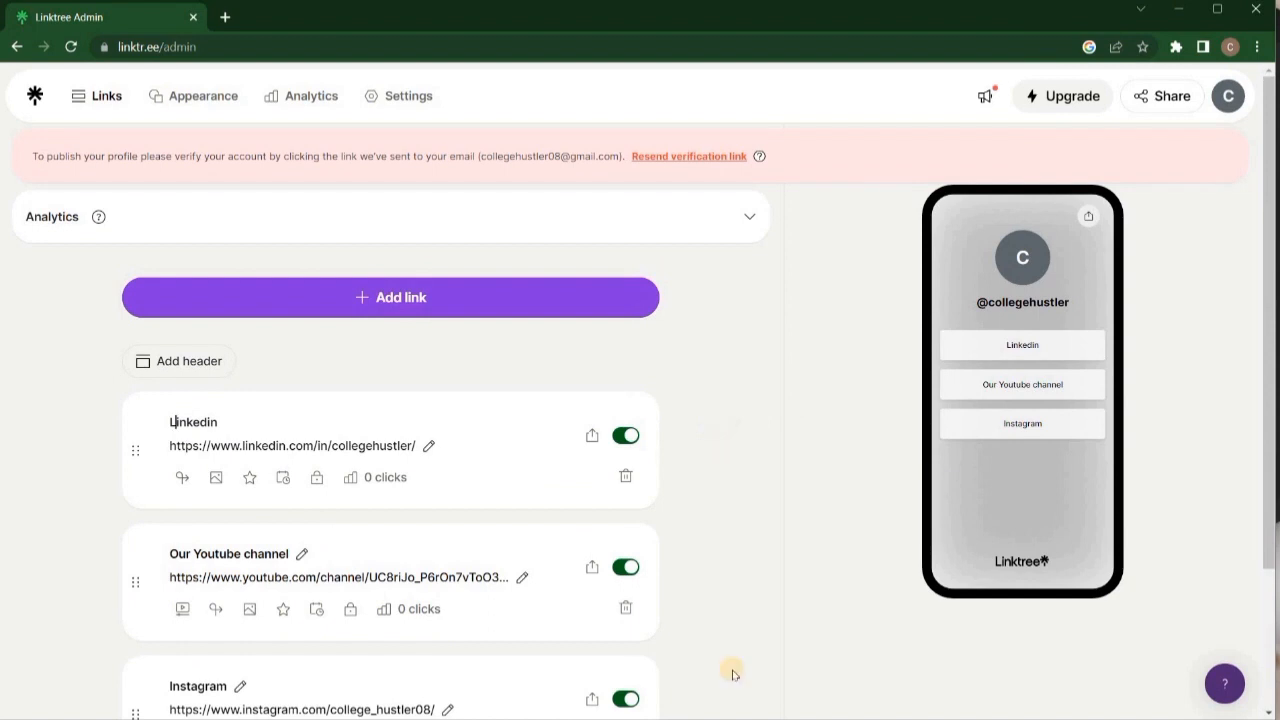
Add the Canva portfolio URL from the notes as a new link.
mouse_move(775, 712)
left_click(711, 702)
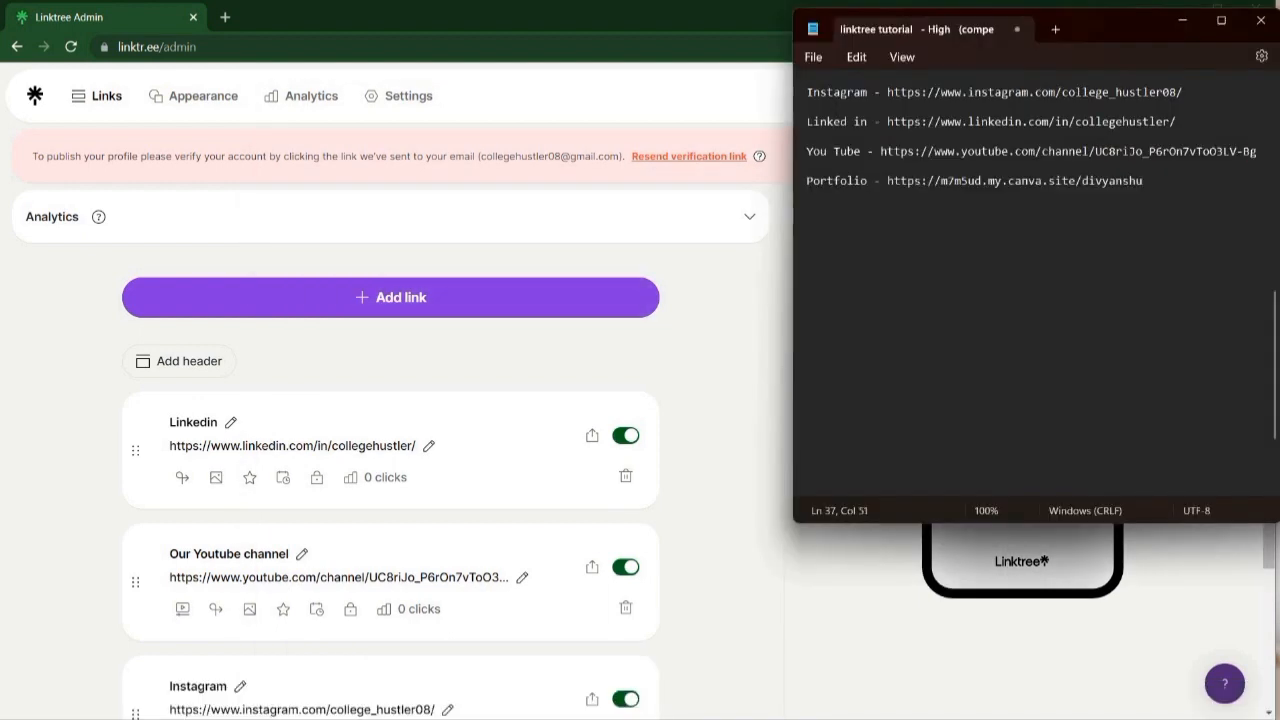
left_click(1182, 20)
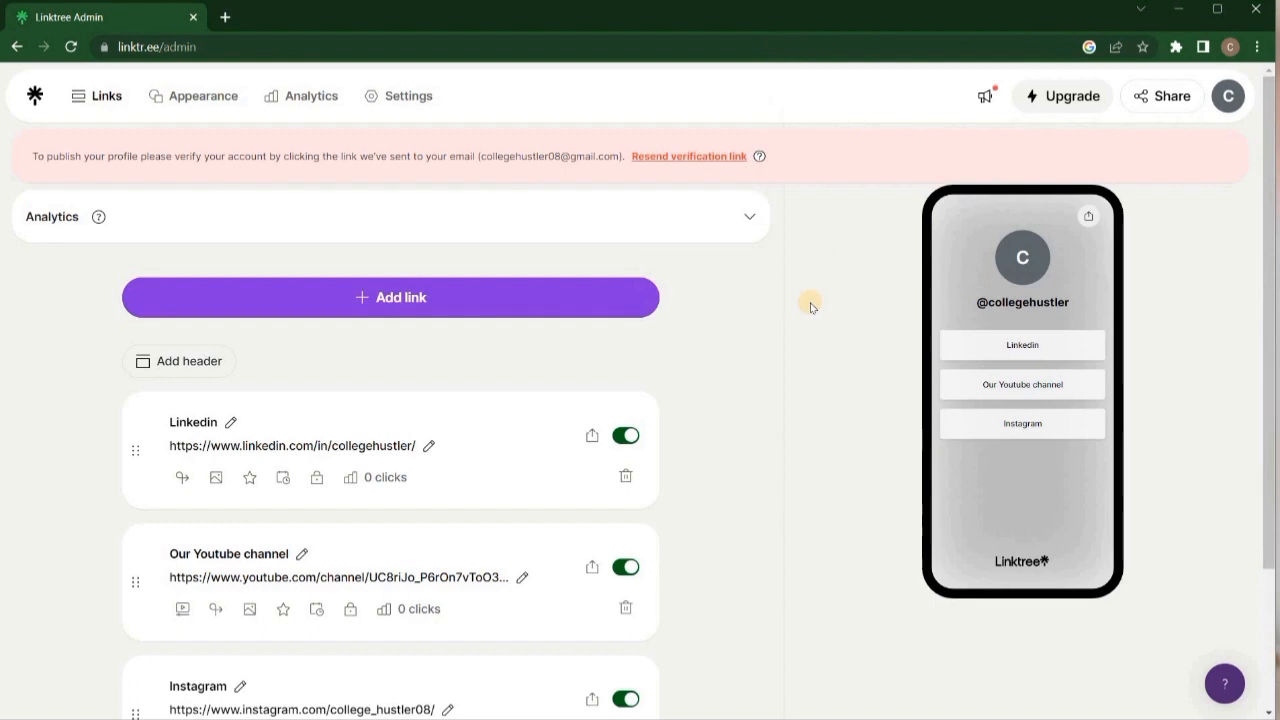
left_click(557, 292)
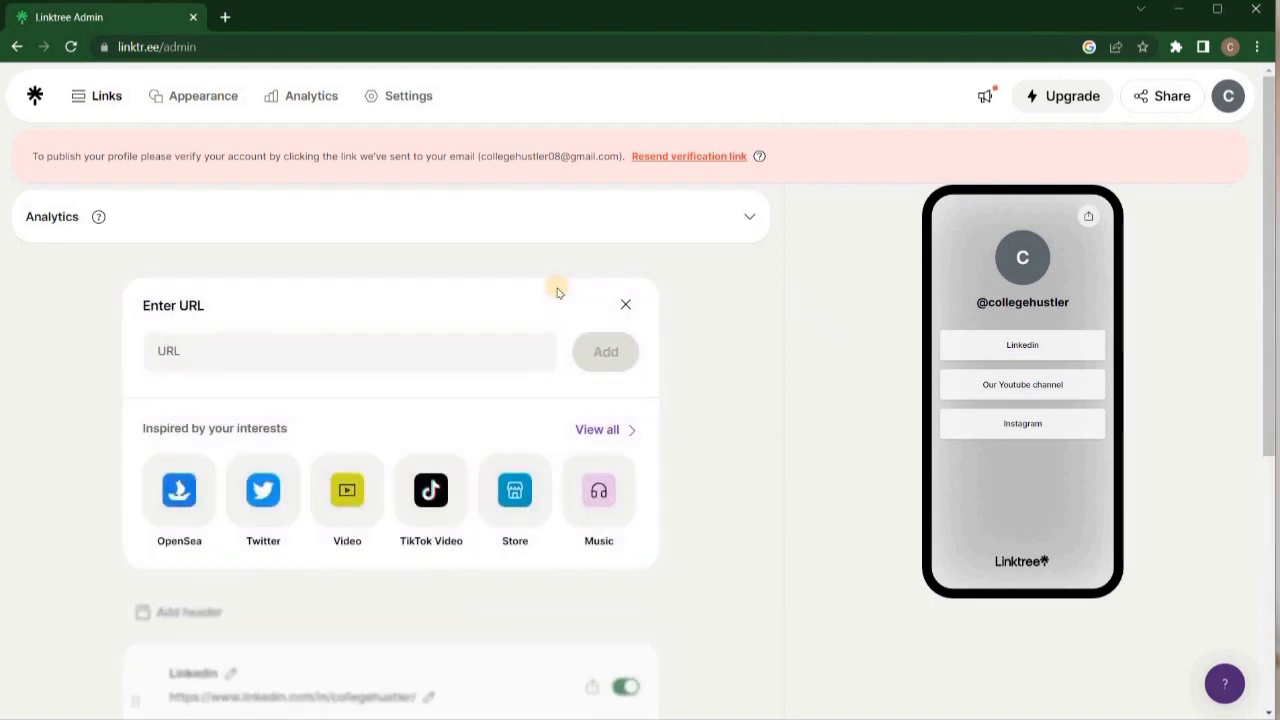
left_click(326, 360)
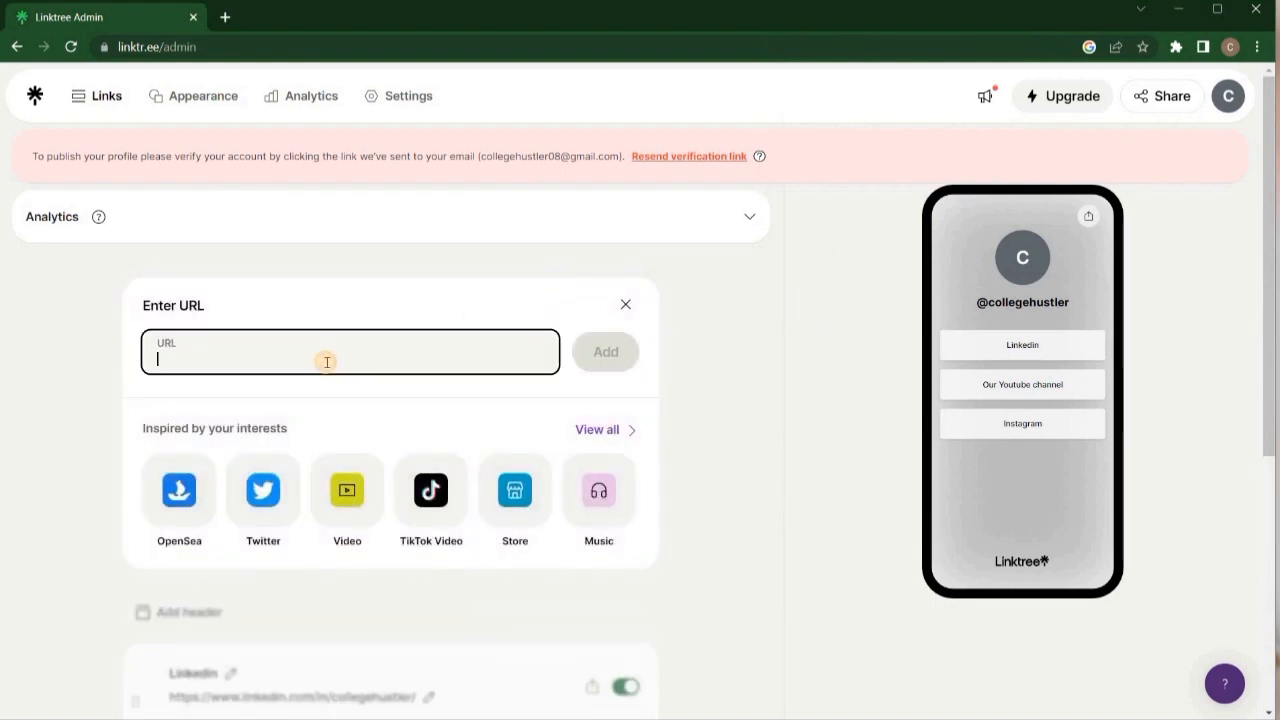
left_click(824, 706)
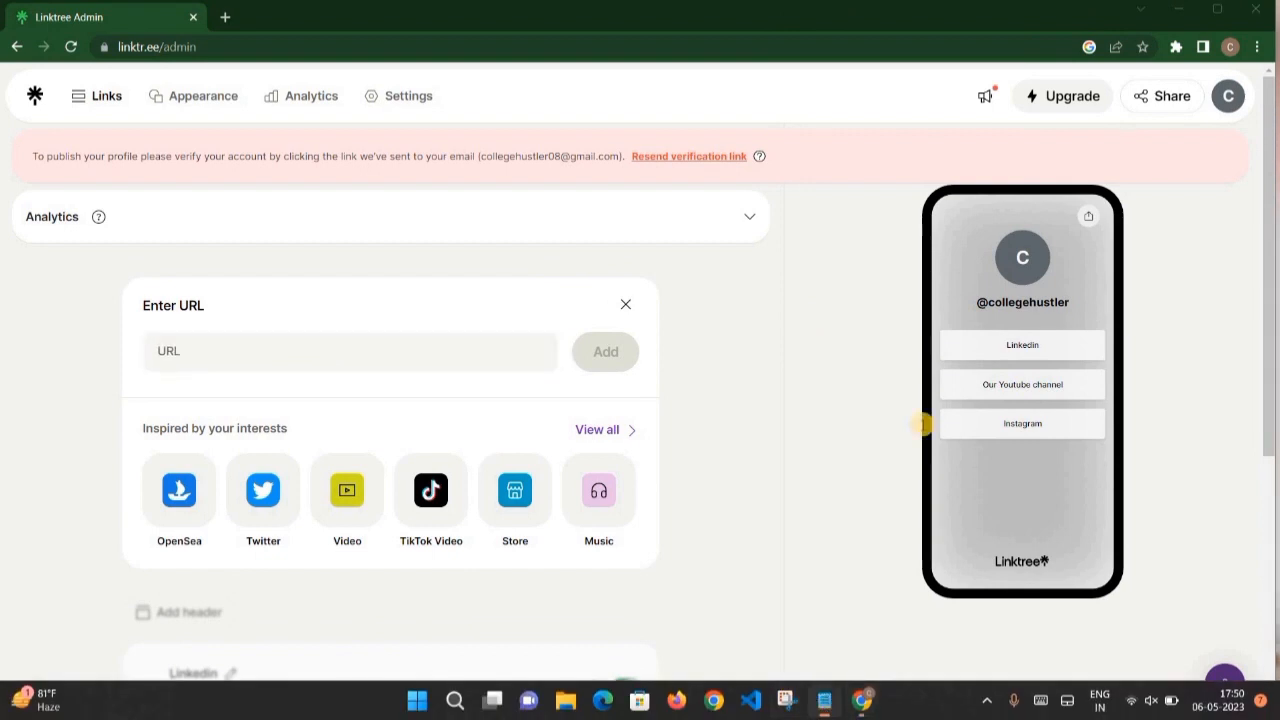
left_click_drag(1143, 181, 886, 179)
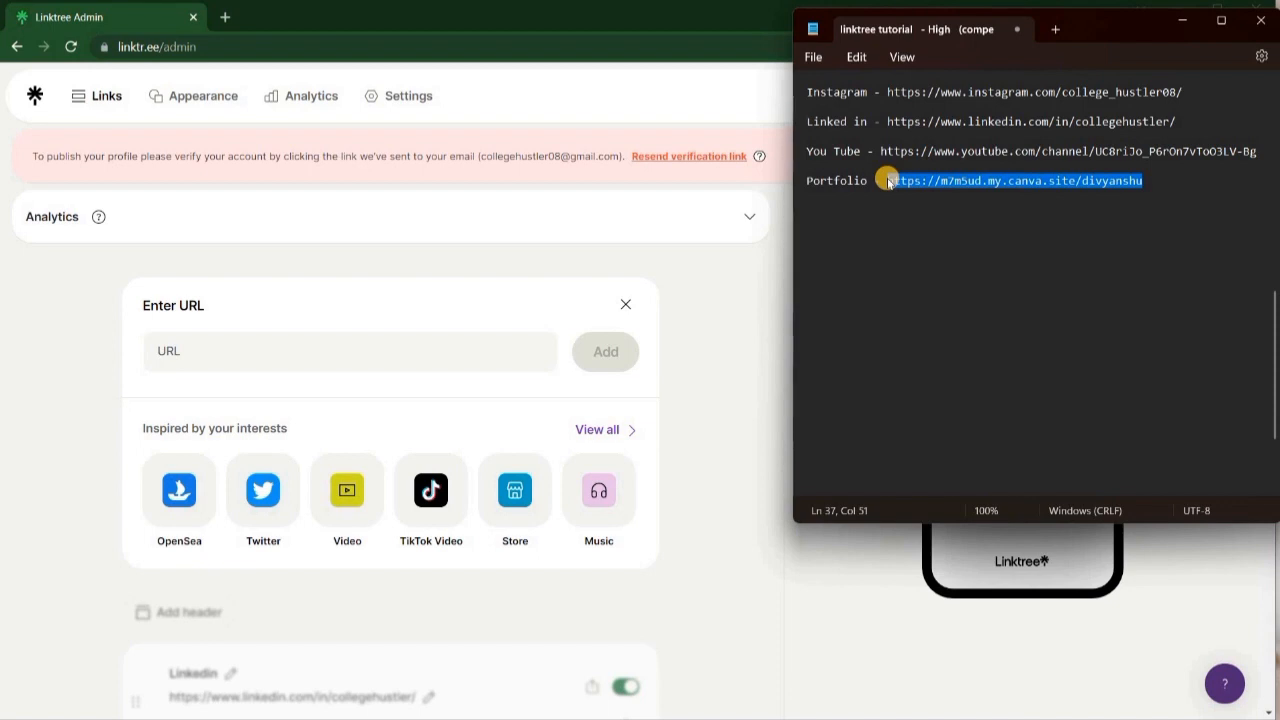
left_click(190, 350)
key("ctrl+v")
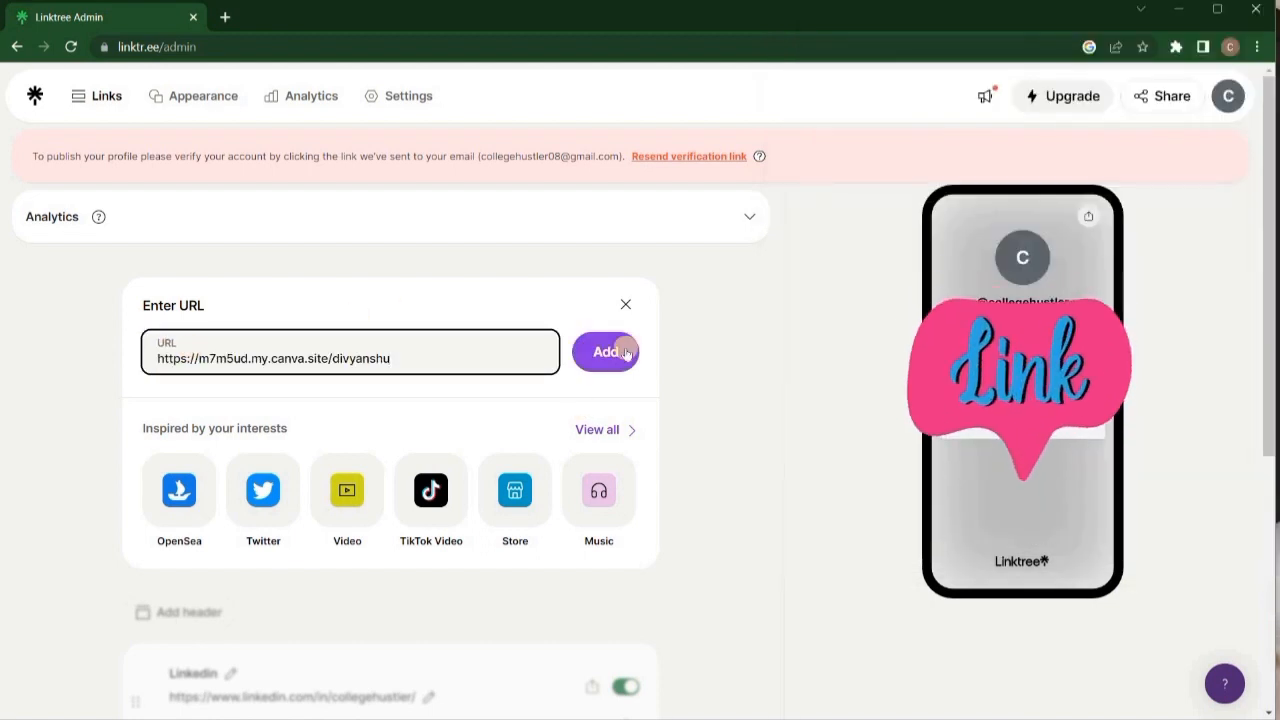
left_click(617, 353)
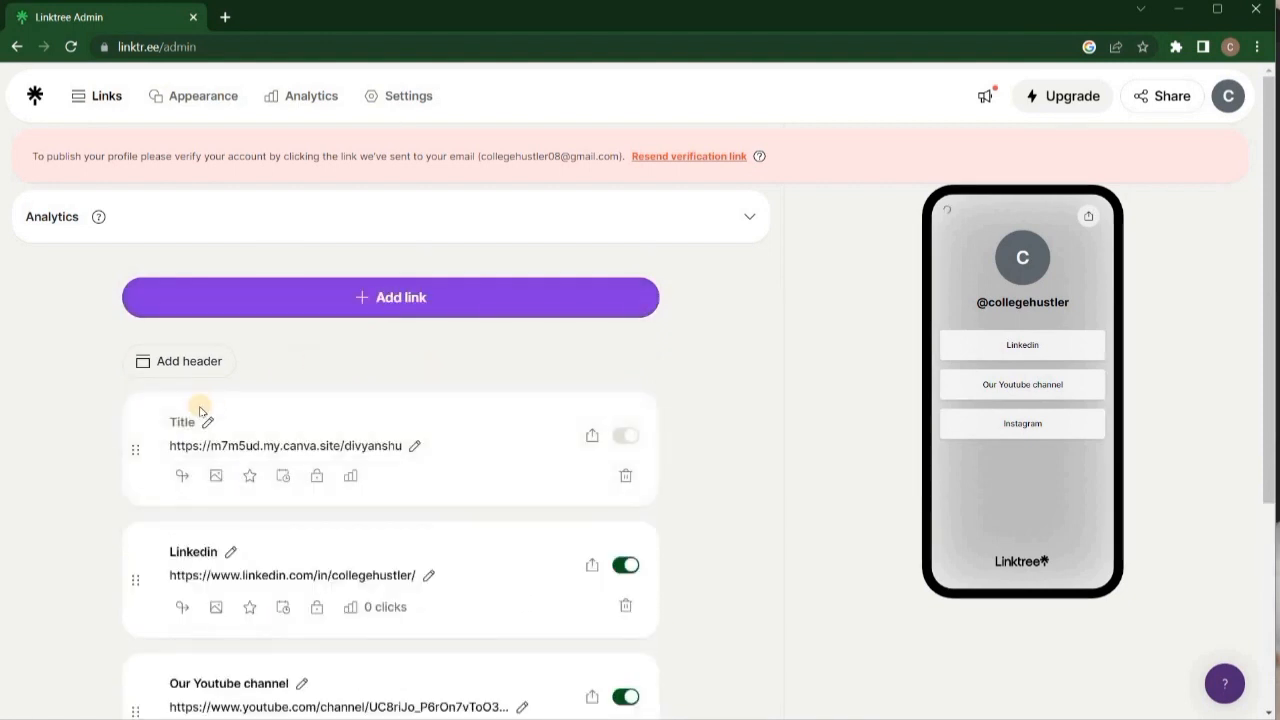
Rename the new link's title to 'My Portfolio'.
left_click(252, 422)
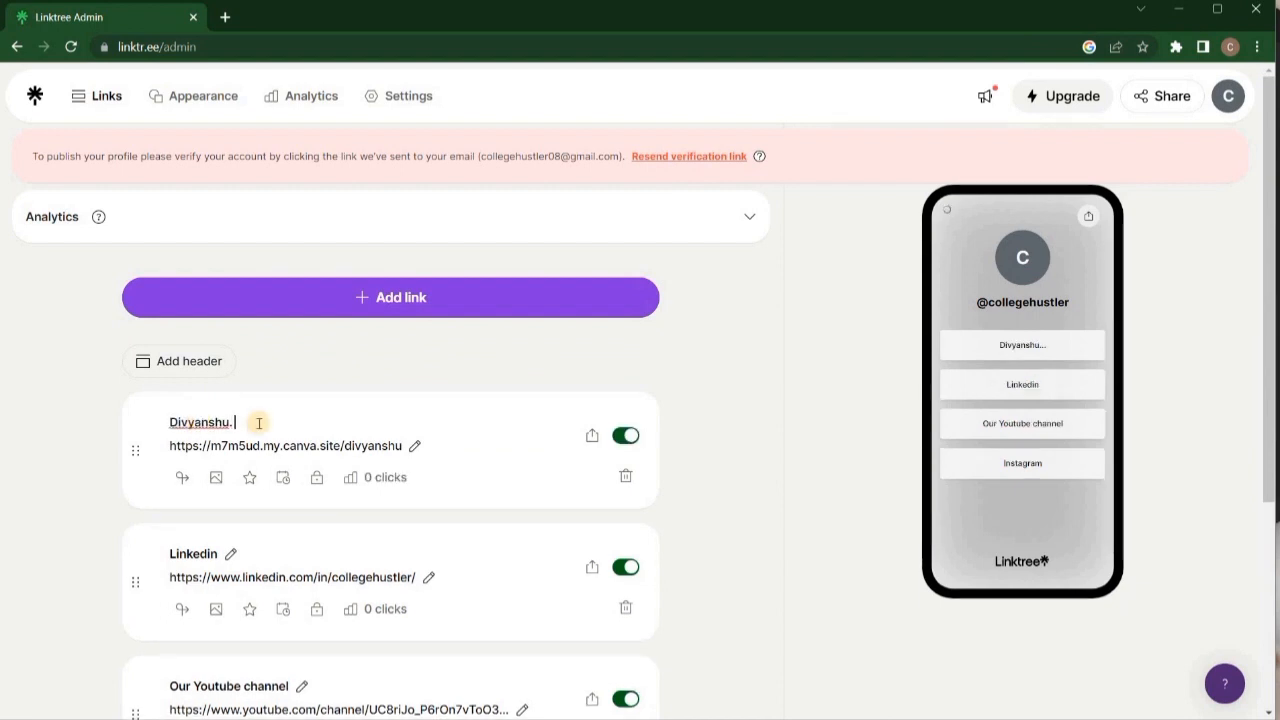
key("ctrl+a")
key("BackSpace")
type("M")
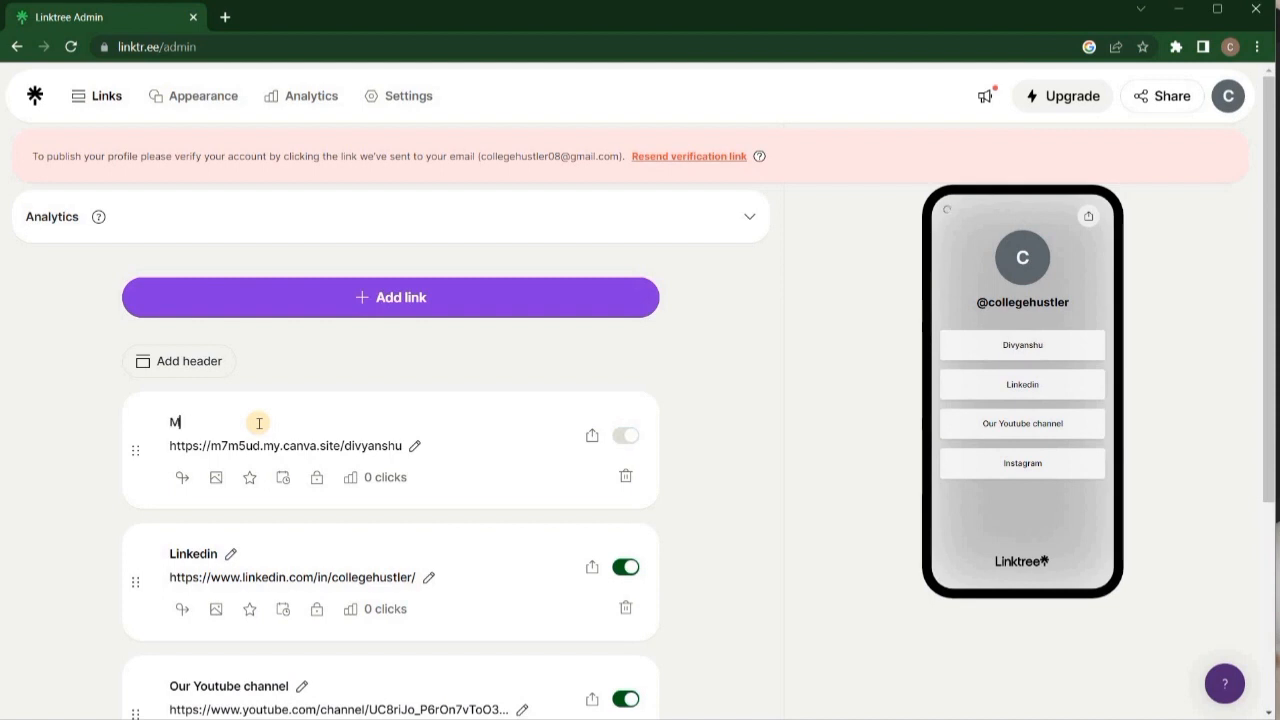
type("y Portfolio")
left_click(802, 368)
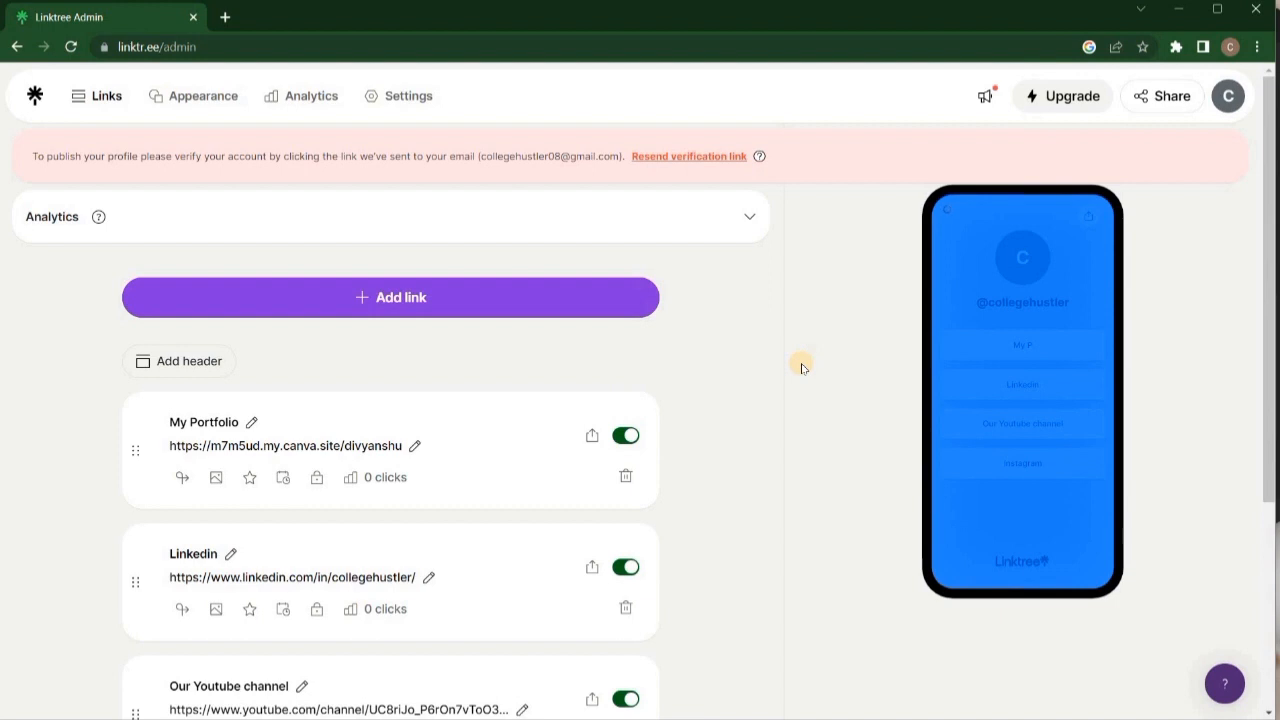
left_click_drag(33, 155, 378, 157)
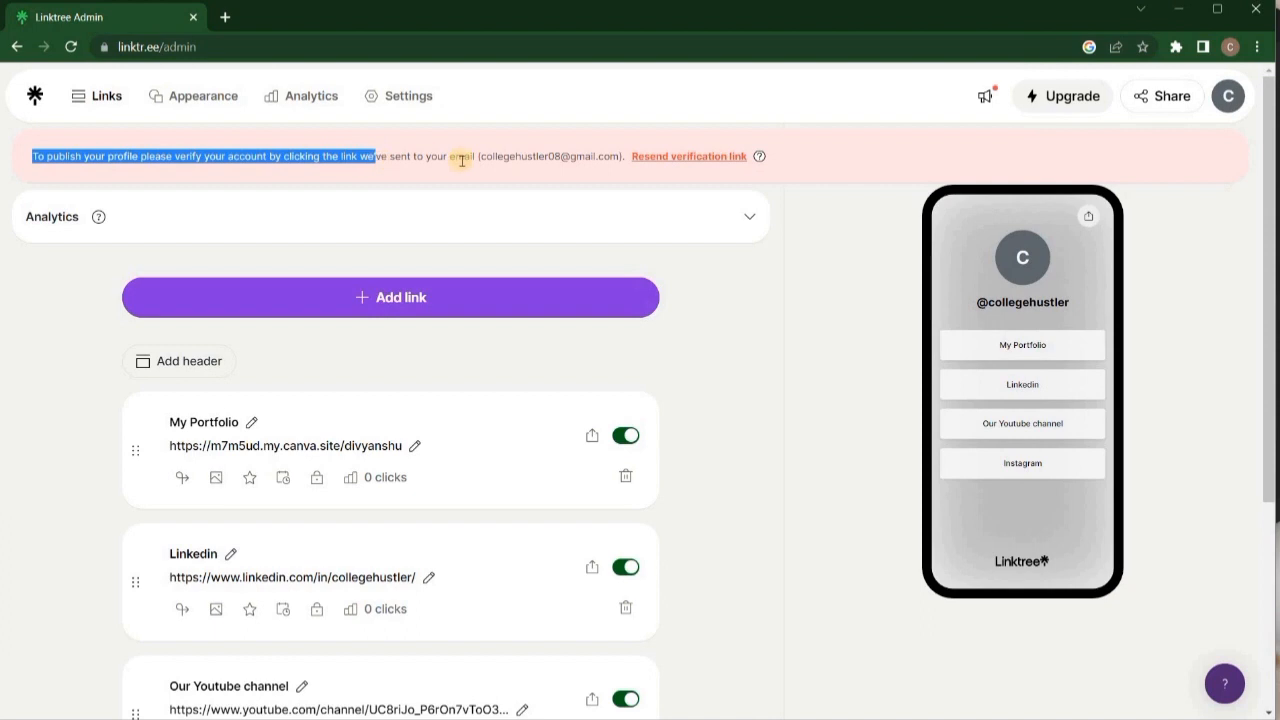
Verify the Linktree account through the Gmail verification email and sign back in to the admin.
left_click(517, 158)
left_click_drag(481, 158, 617, 170)
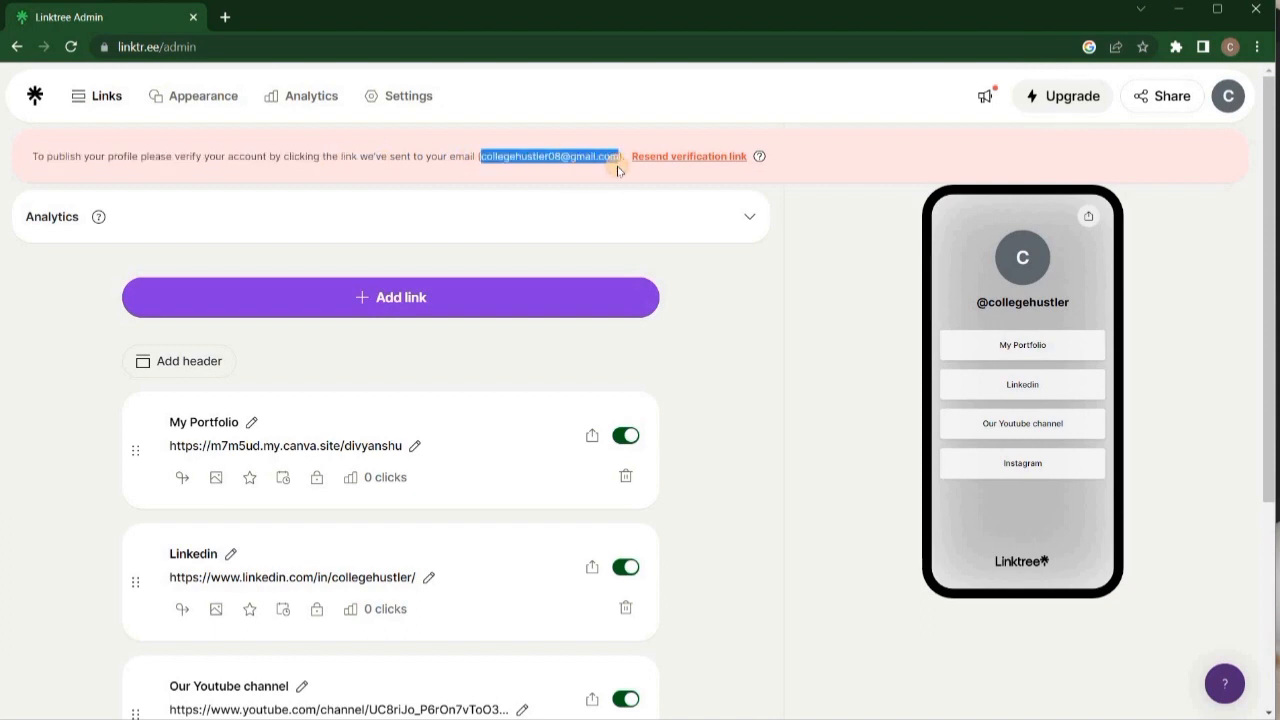
left_click(222, 16)
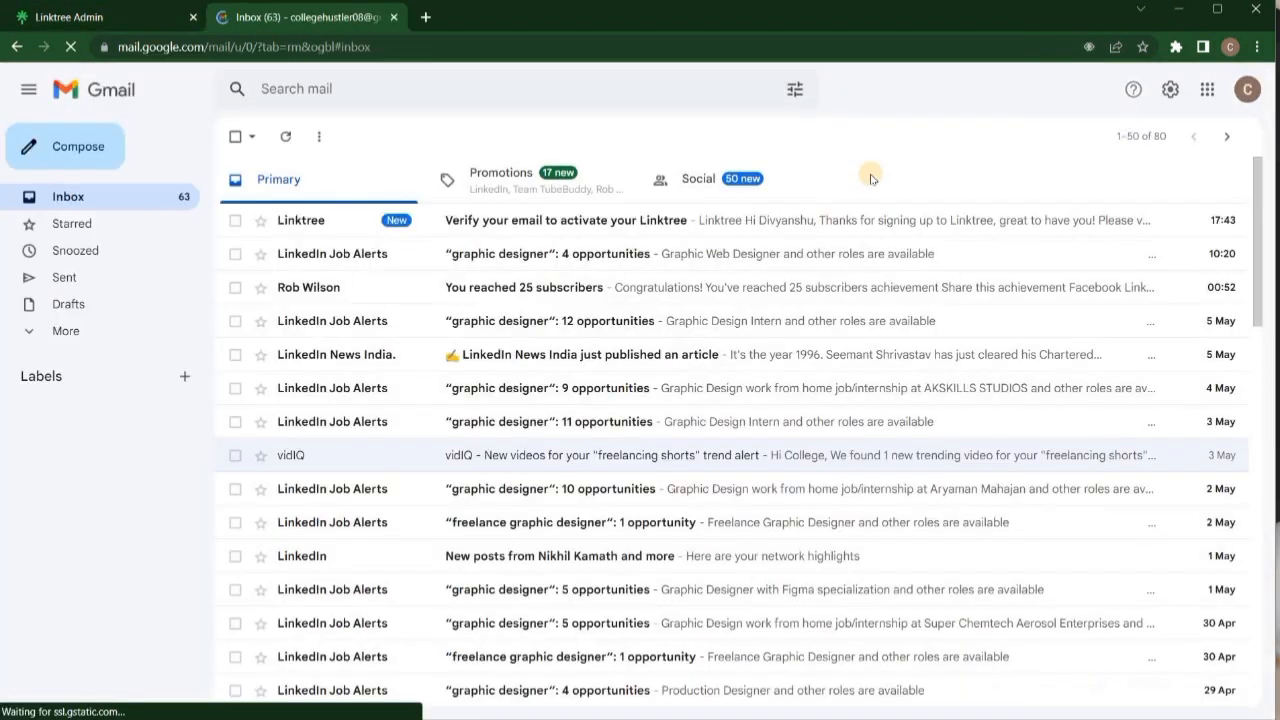
left_click(857, 222)
left_click(787, 512)
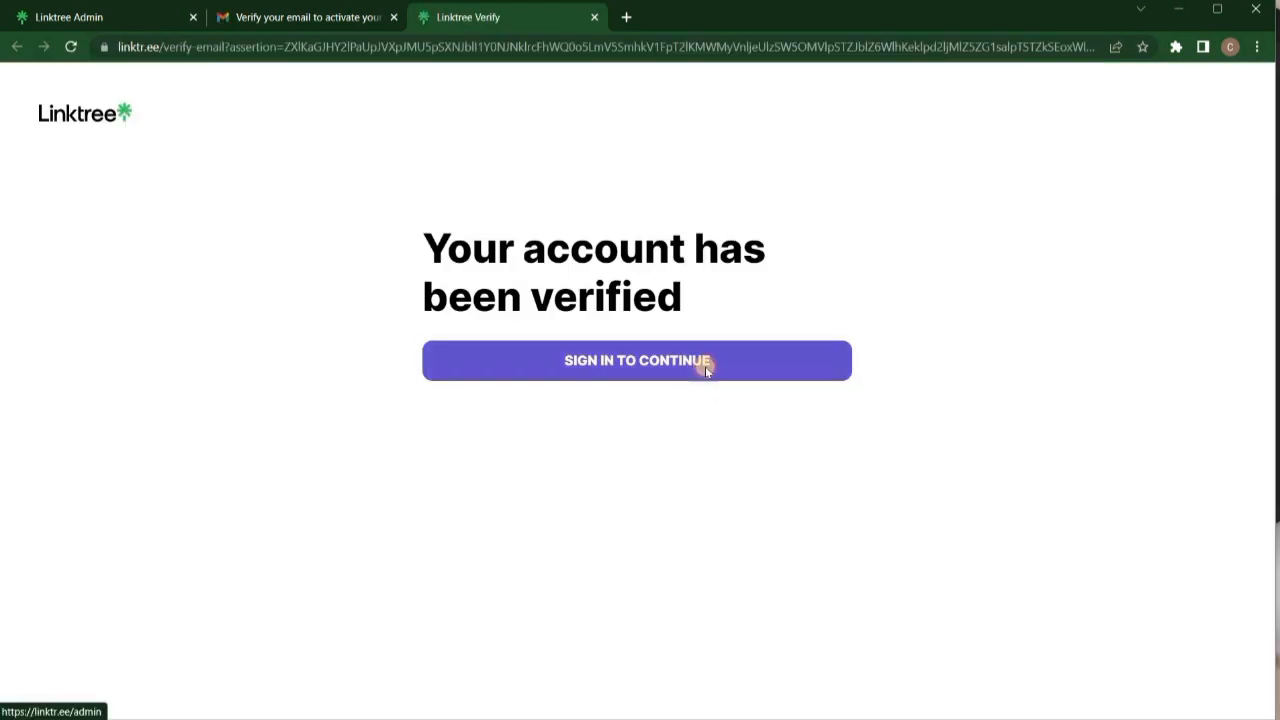
left_click(705, 368)
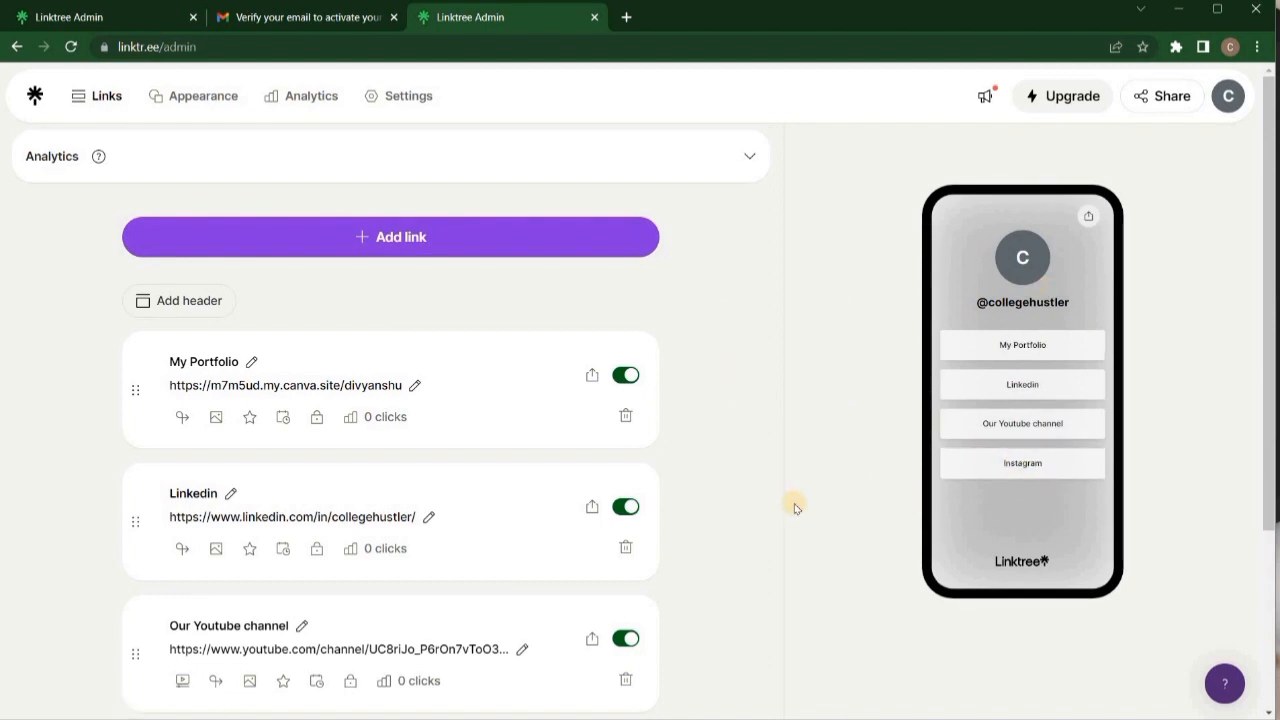
Upload the College Hustler logo as the Our Youtube channel link's custom thumbnail.
scroll(794, 506, "down", 3)
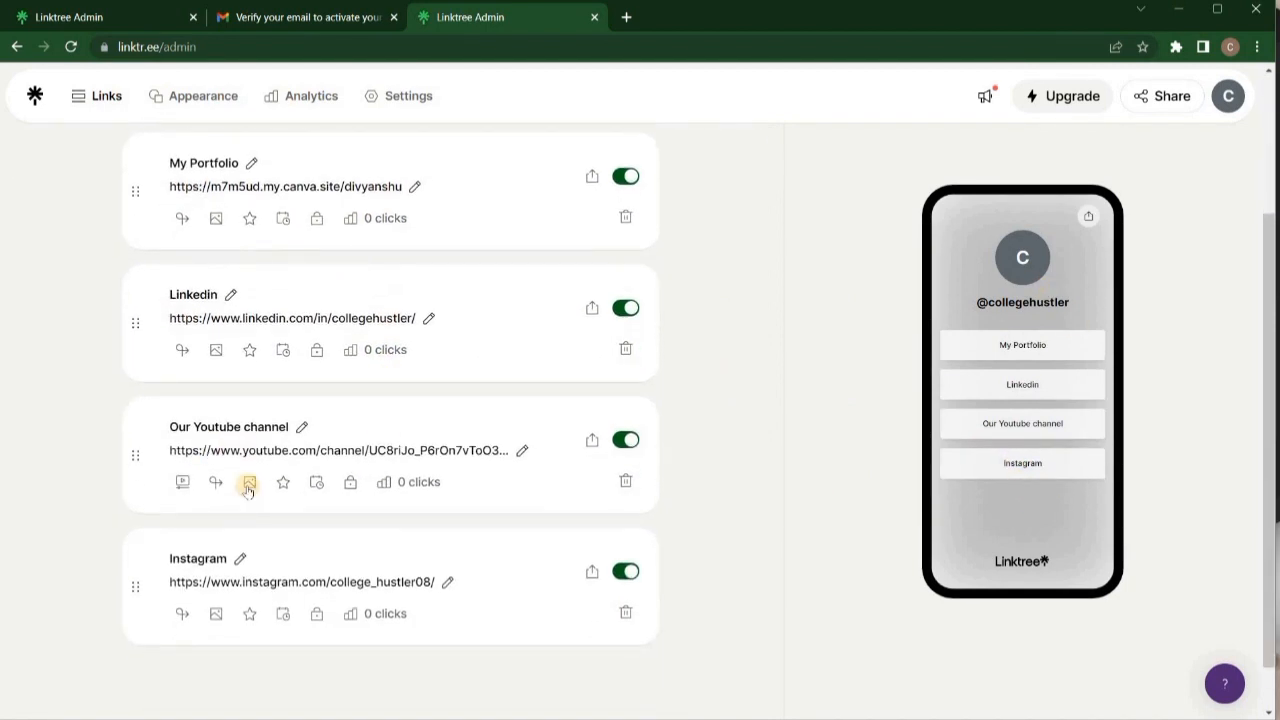
left_click(249, 485)
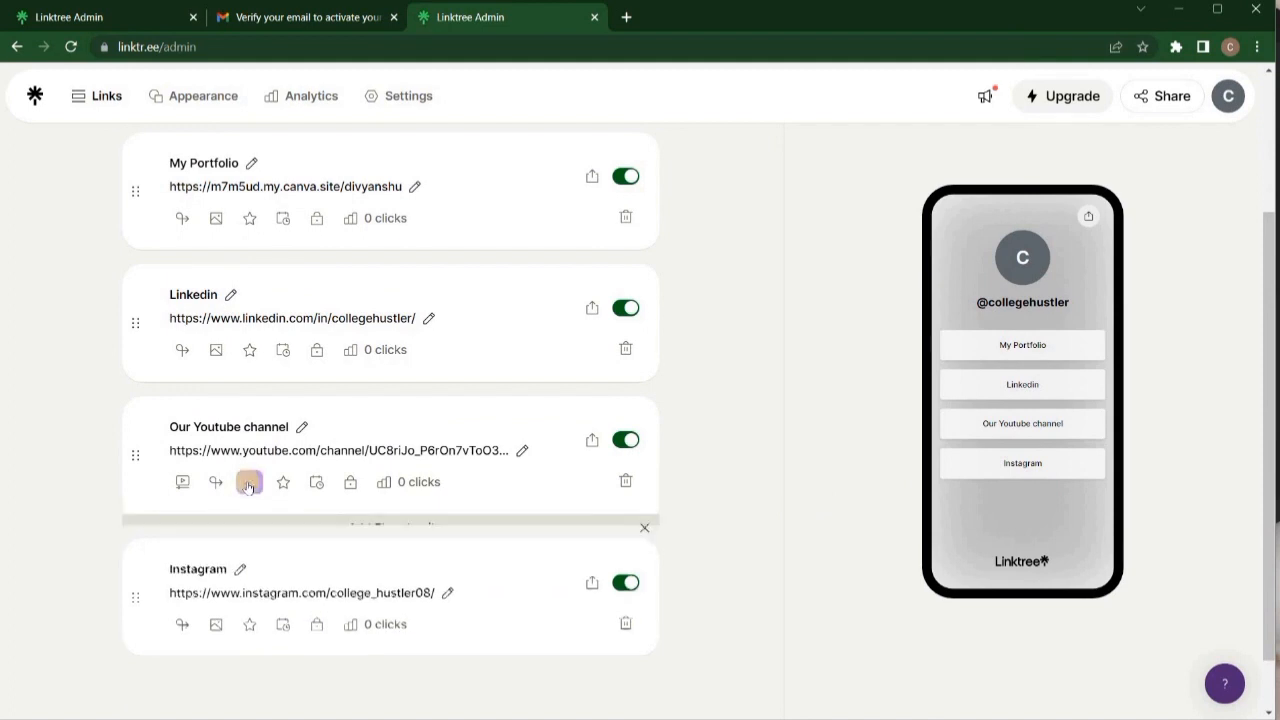
left_click(390, 605)
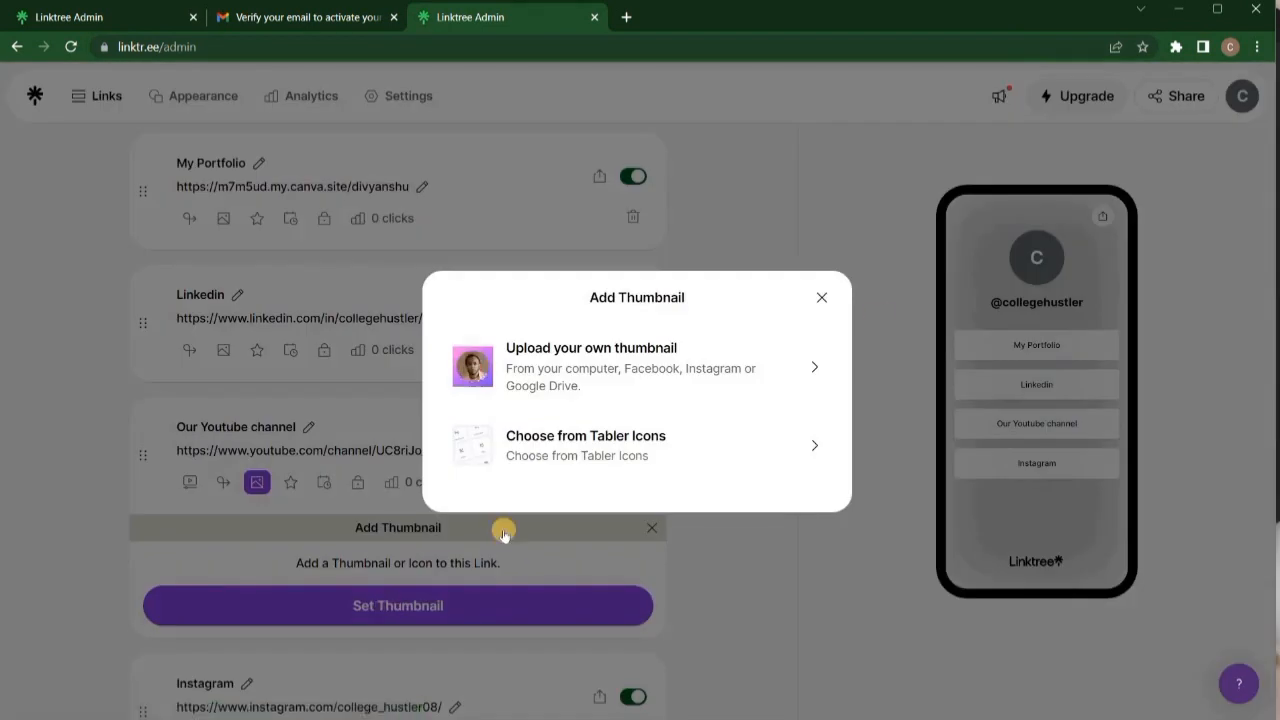
left_click(773, 387)
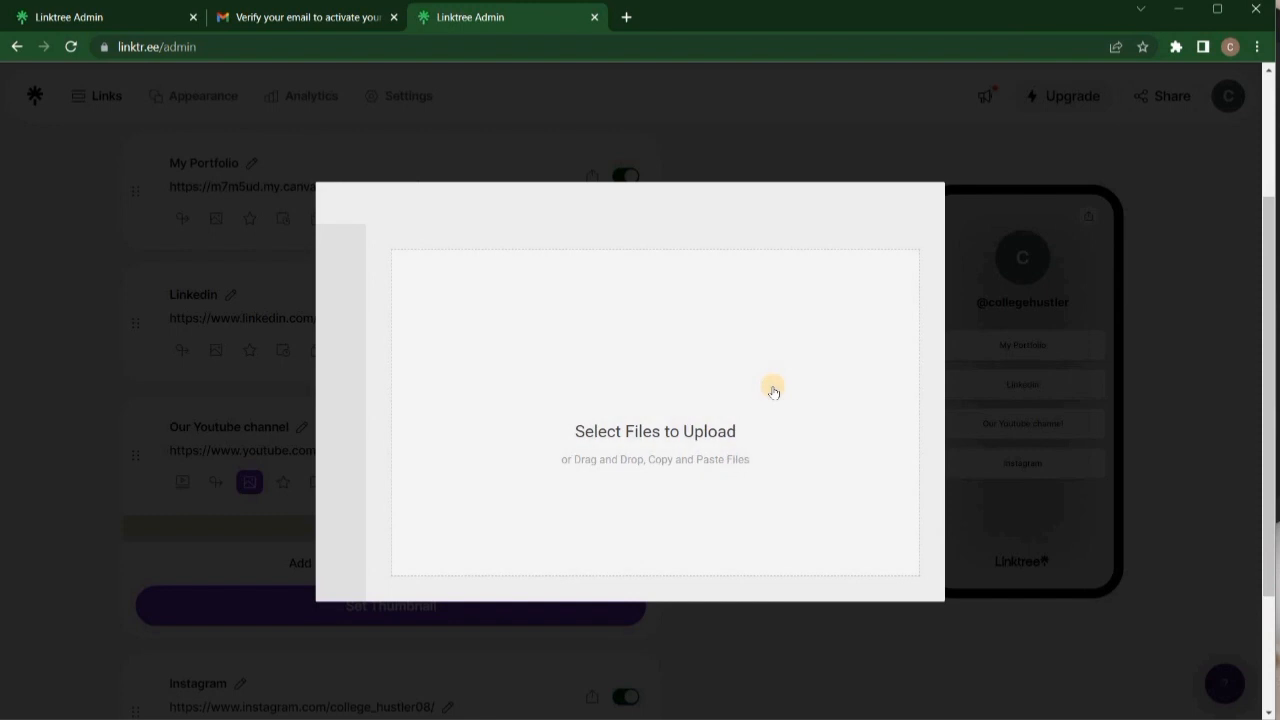
left_click(772, 386)
left_click_drag(843, 383, 861, 341)
left_click(900, 588)
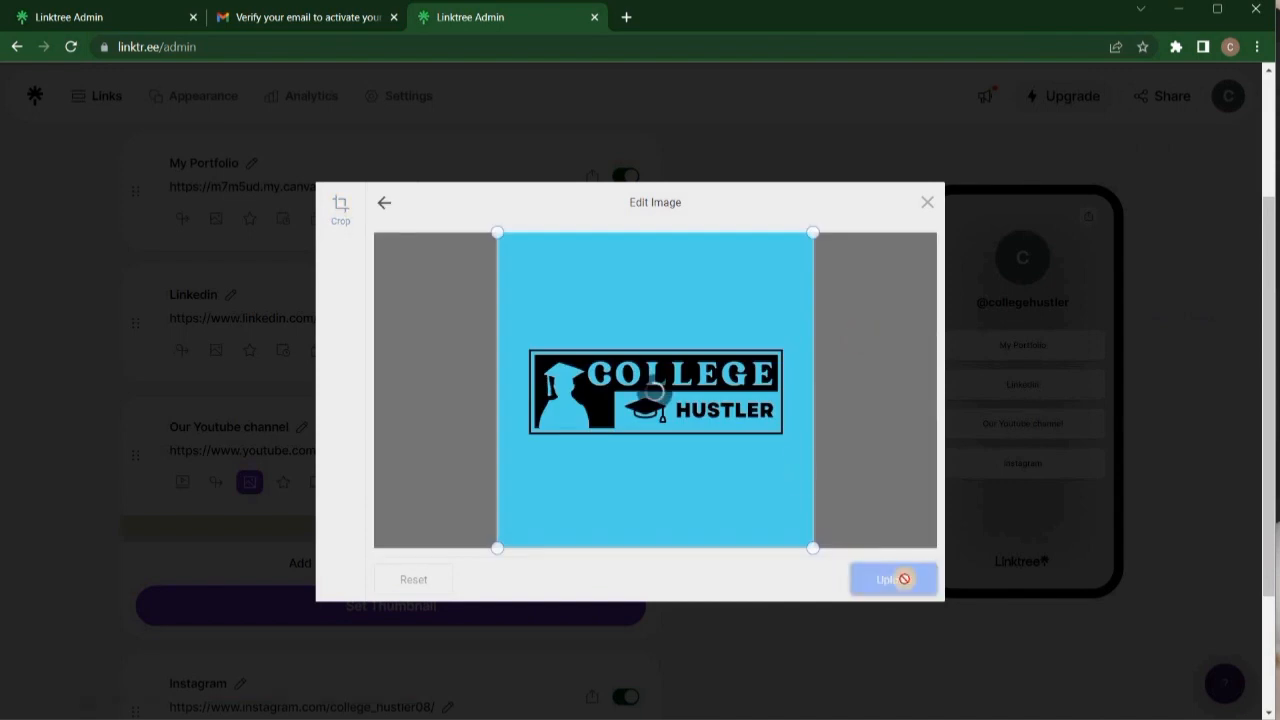
left_click(895, 582)
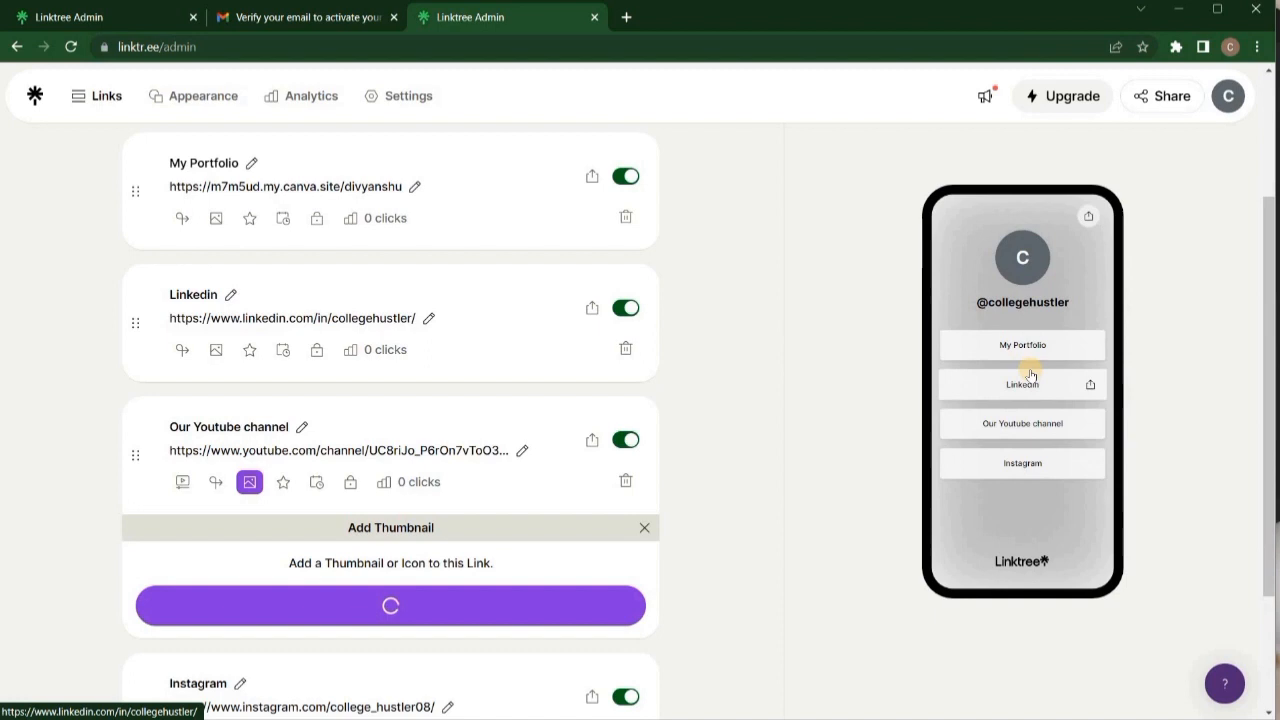
left_click(645, 527)
Scroll the links list to check the Youtube link's new logo thumbnail.
scroll(966, 428, "up", 5)
scroll(911, 415, "down", 4)
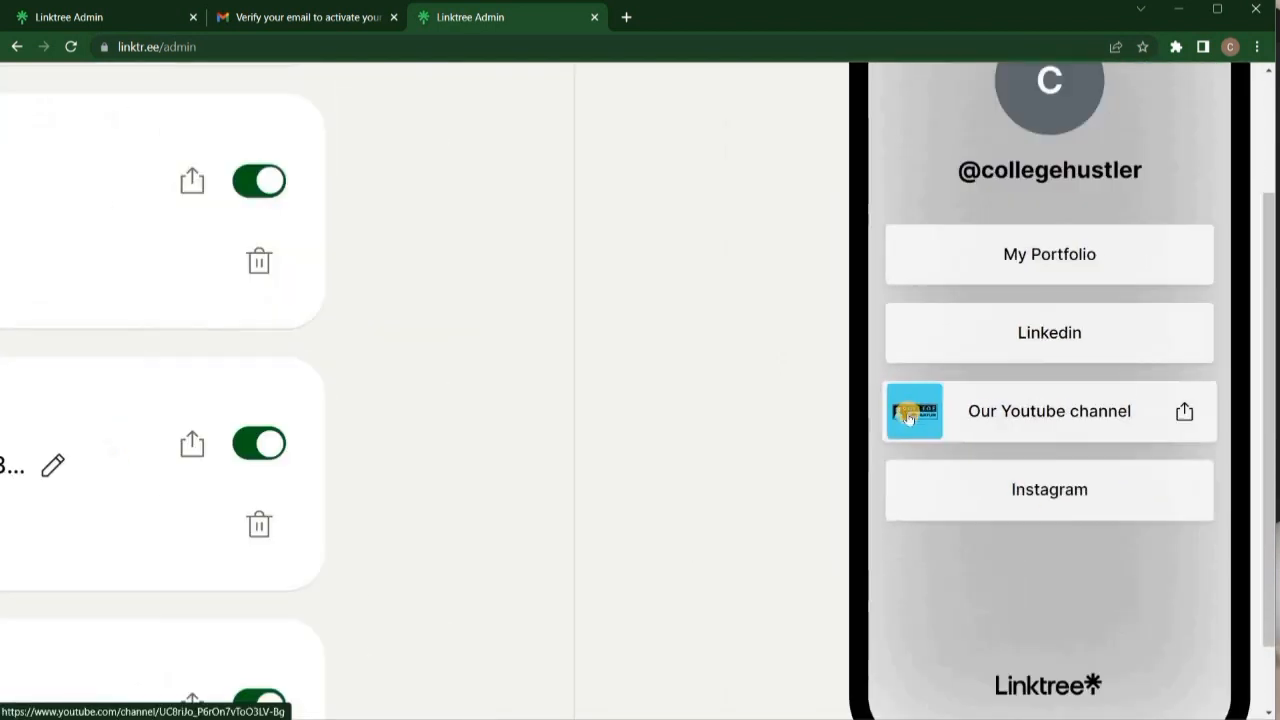
scroll(708, 458, "down", 2)
scroll(708, 458, "down", 1)
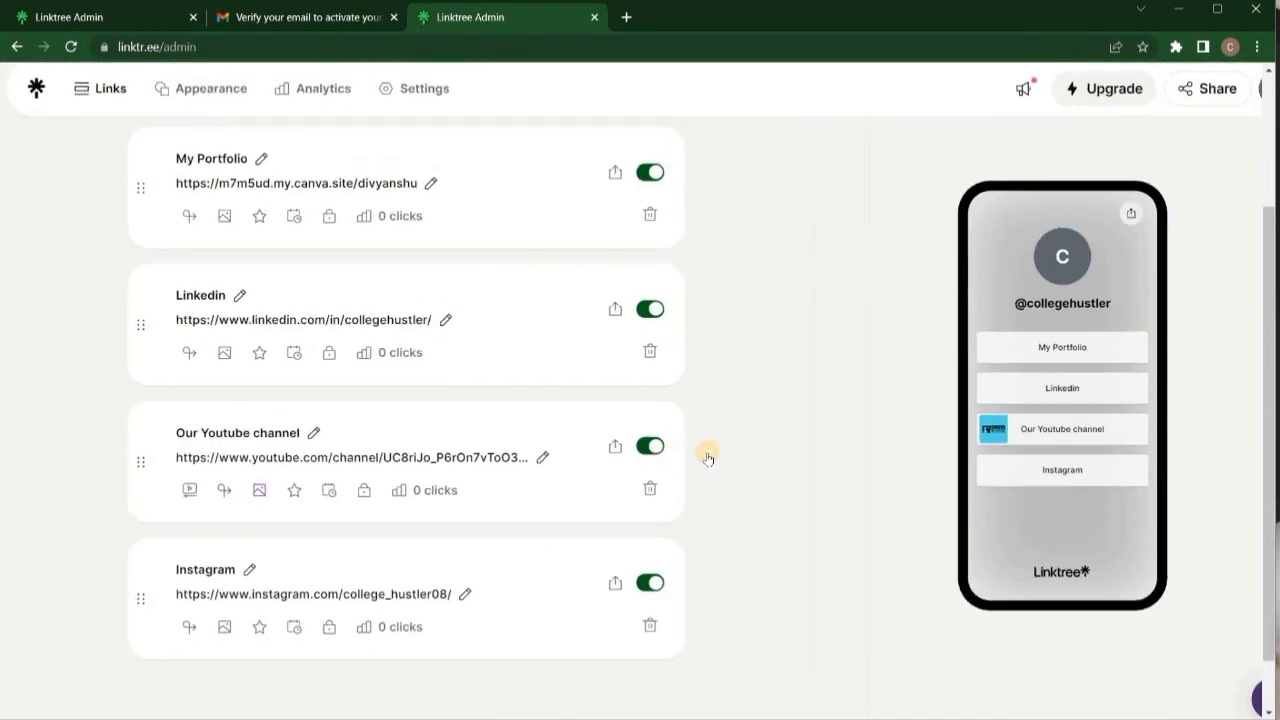
scroll(757, 371, "down", 1)
scroll(758, 374, "up", 2)
scroll(759, 372, "down", 2)
scroll(600, 260, "up", 2)
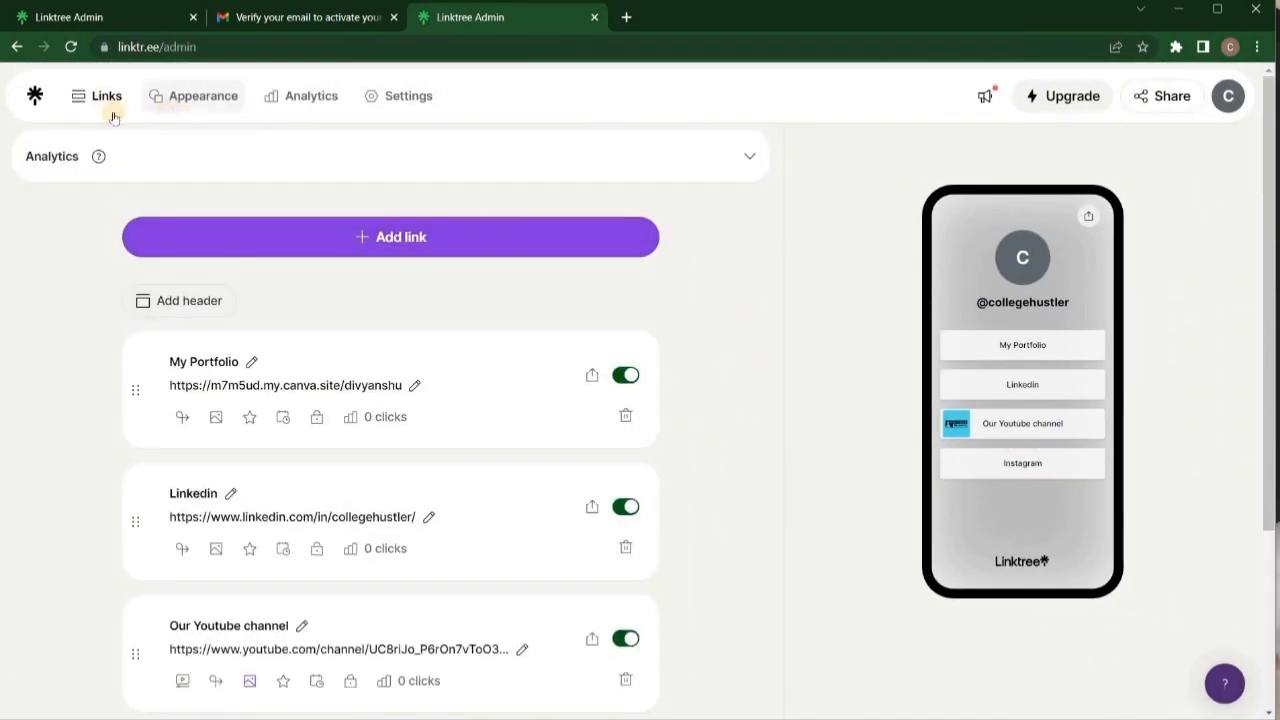
On the Appearance page, upload the College Hustler logo from Pictures as the profile picture.
left_click(186, 308)
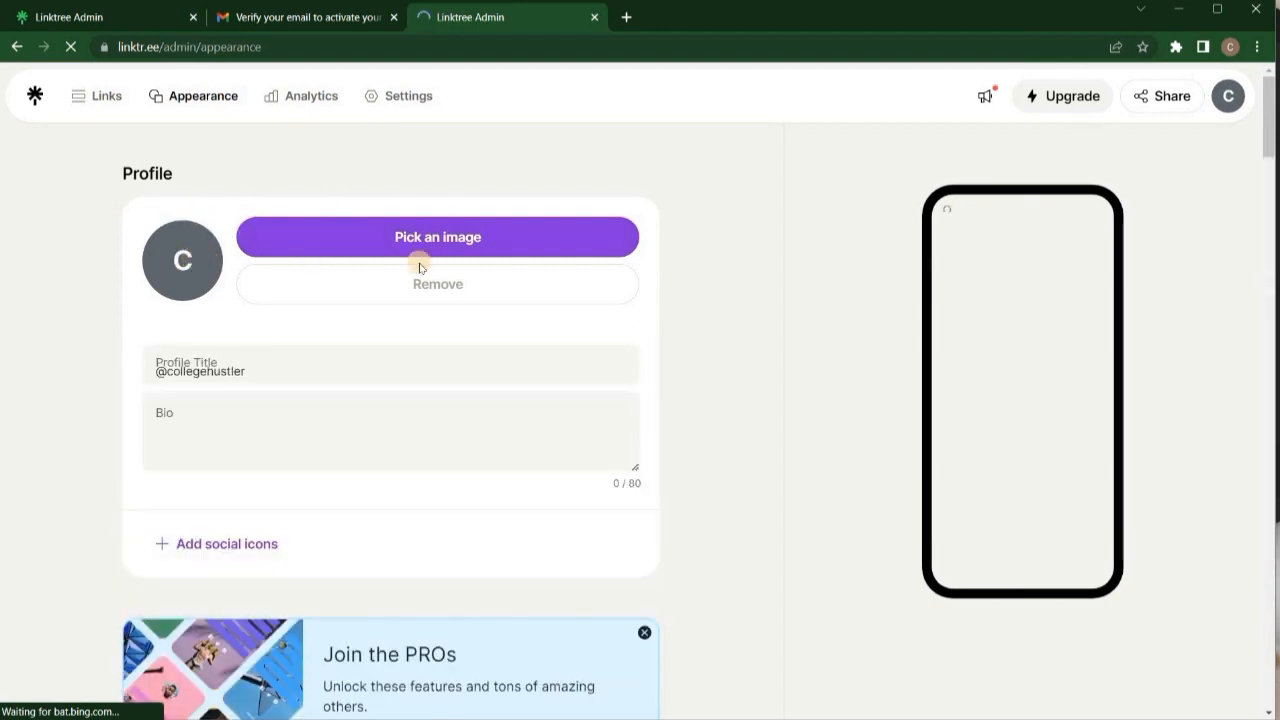
left_click(439, 238)
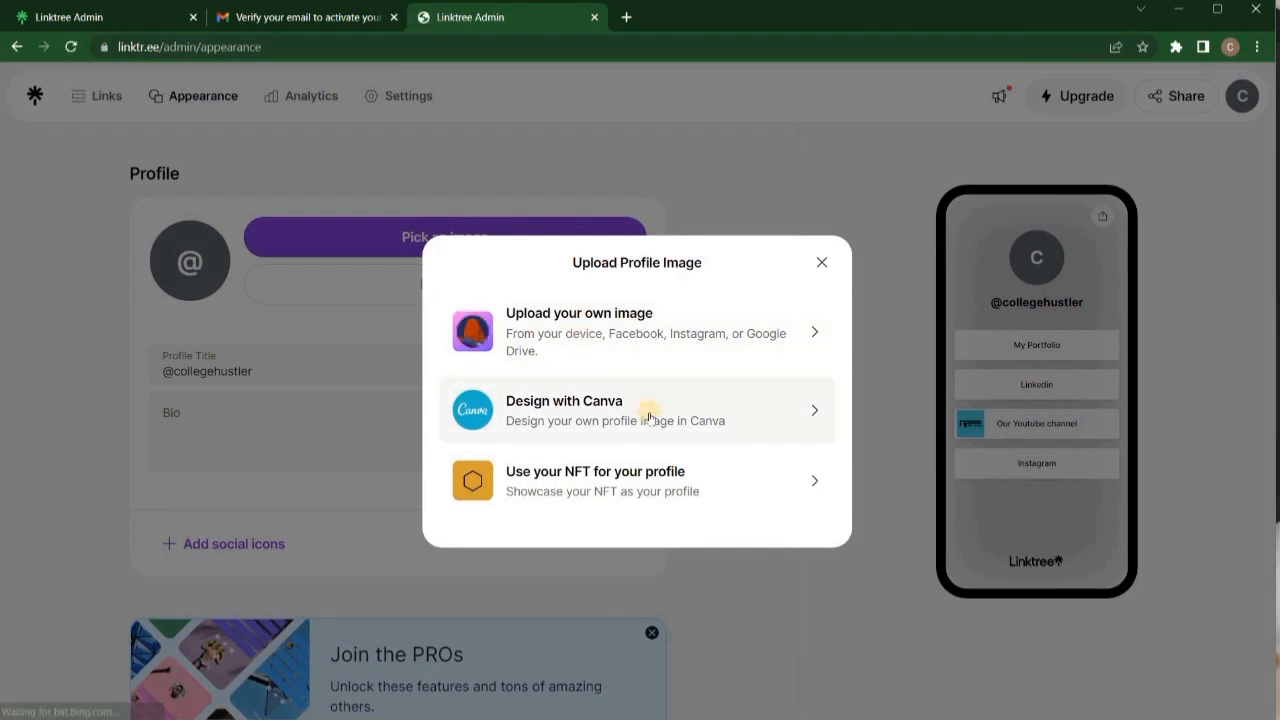
left_click(640, 343)
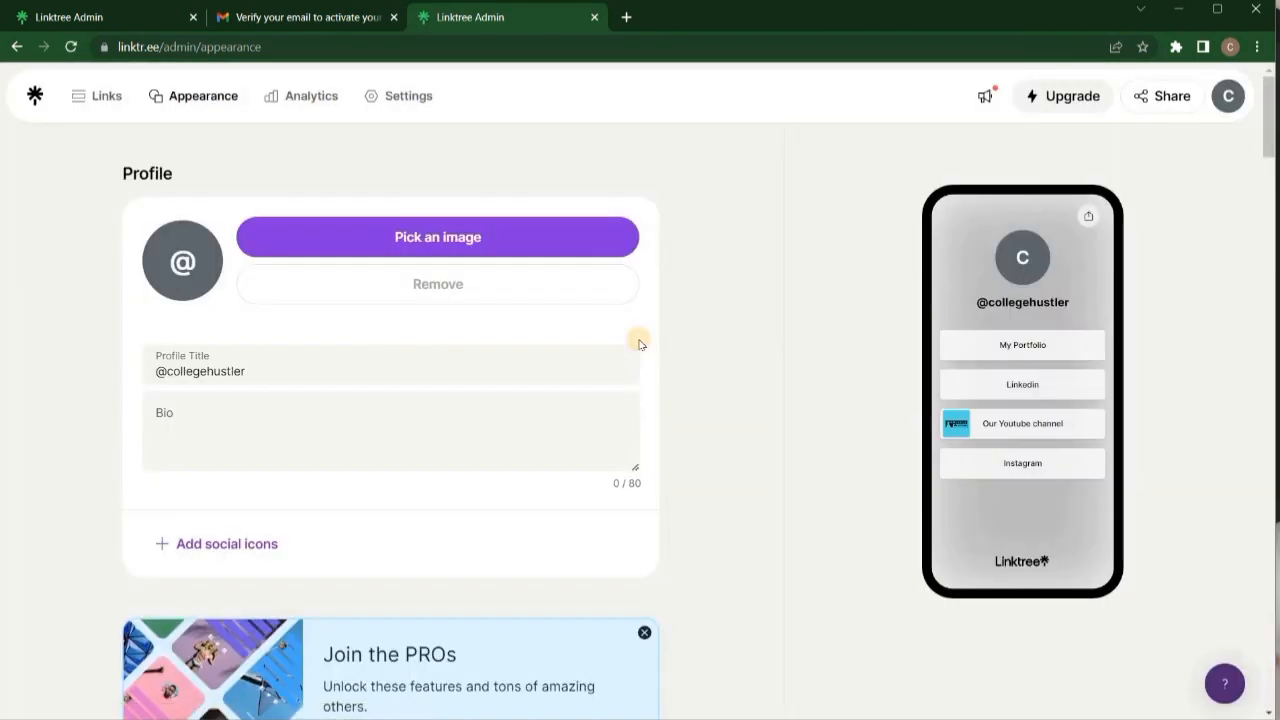
mouse_move(565, 700)
left_click(652, 608)
left_click_drag(792, 388, 1208, 343)
left_click(899, 579)
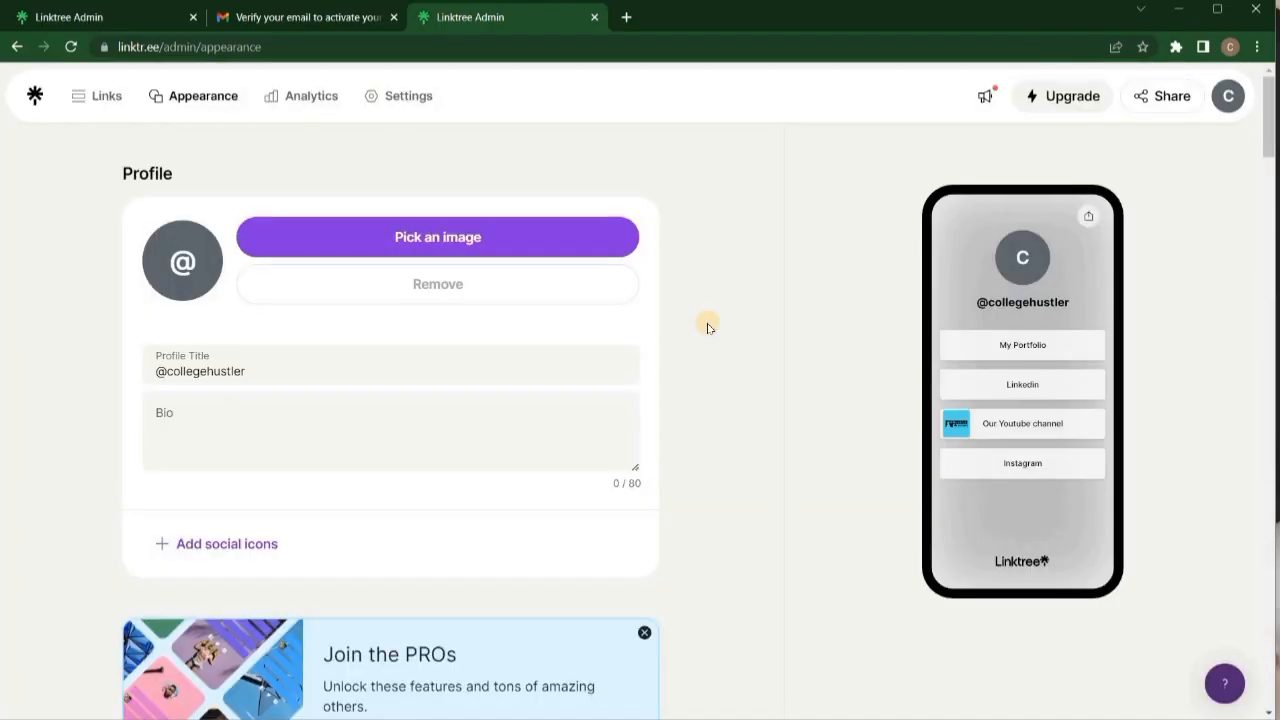
Write the bio 'I am a 2nd year college student and doing freelancing also to learn & teach .'.
left_click(215, 416)
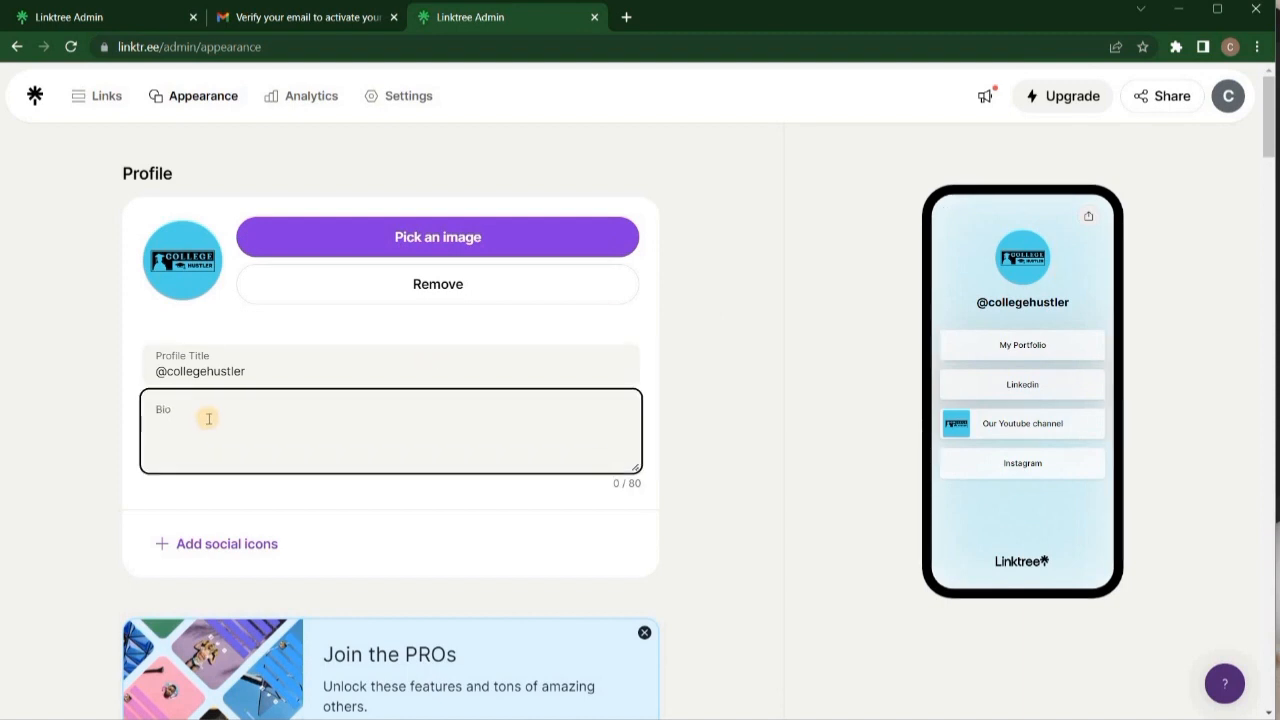
type("I am a 2nd ")
type("year college student and ")
type("doing freelancing")
type(" and")
type("o to learn teach th en")
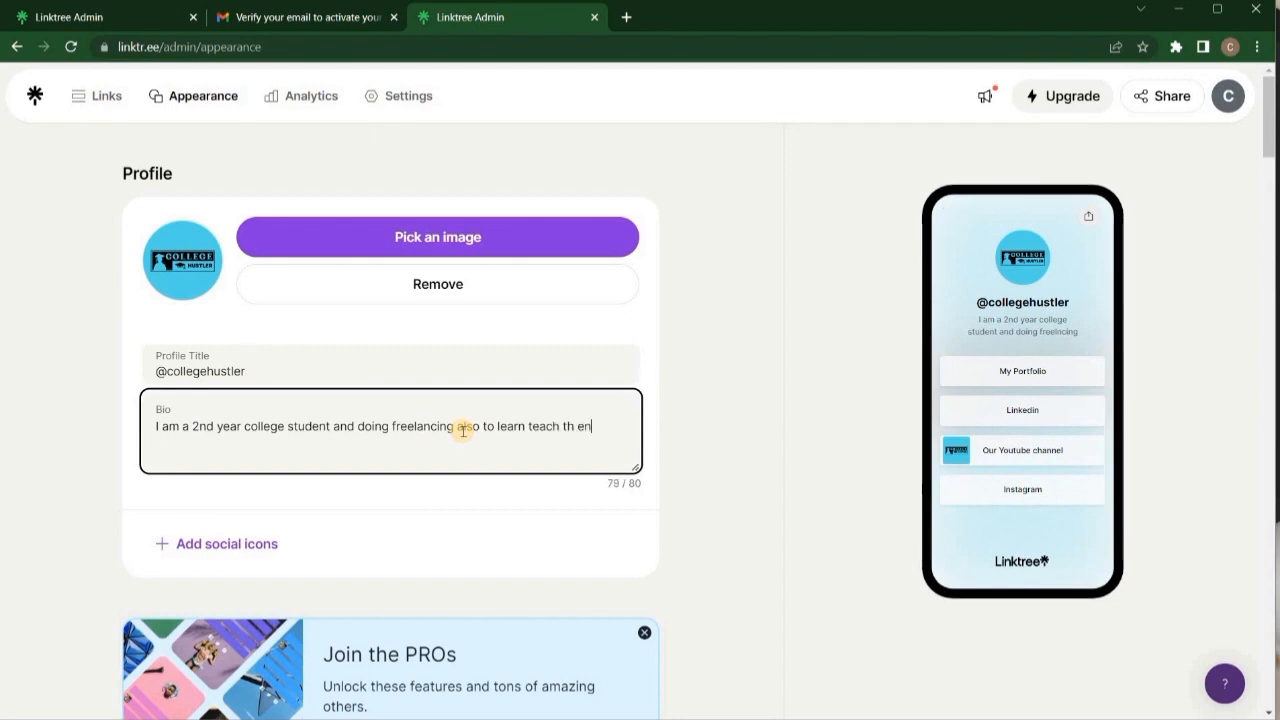
type("ee")
left_click(530, 426)
type("& newbies")
key("BackSpace")
key("BackSpace")
key("BackSpace")
key("BackSpace")
key("BackSpace")
key("BackSpace")
key("BackSpace")
key("BackSpace")
key("BackSpace")
key("BackSpace")
key("BackSpace")
key("BackSpace")
type(".")
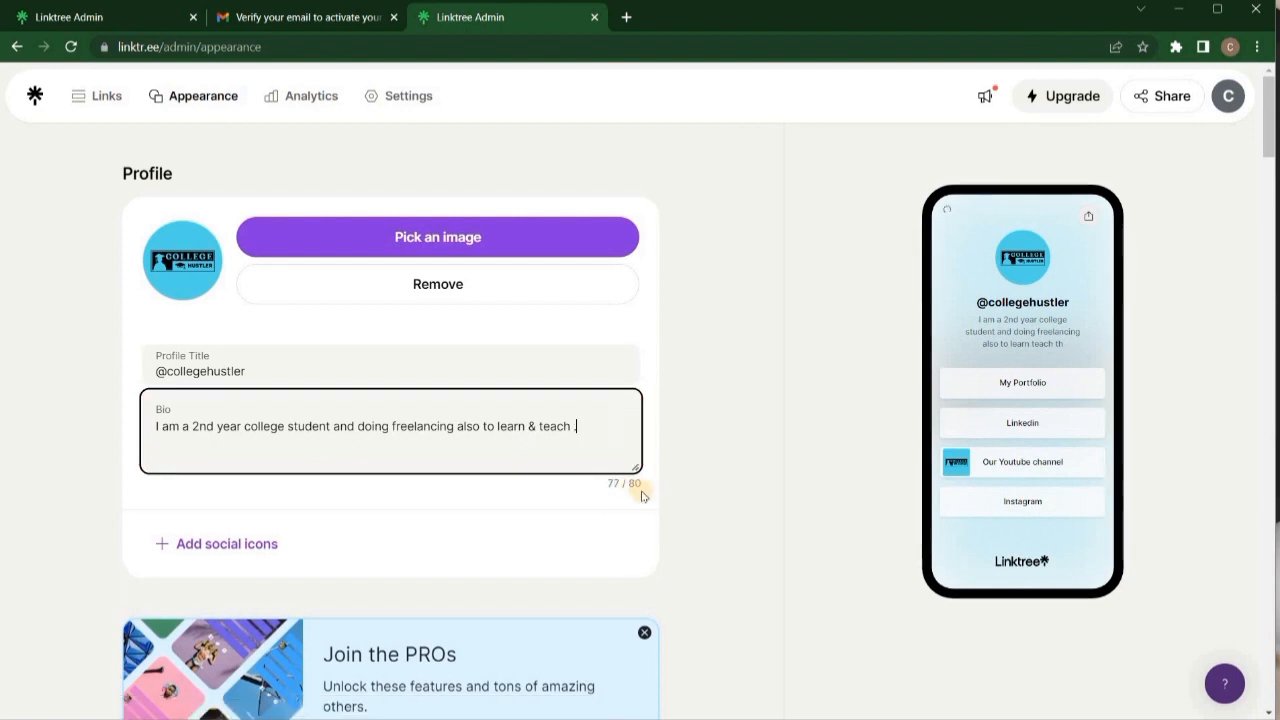
scroll(180, 394, "down", 2)
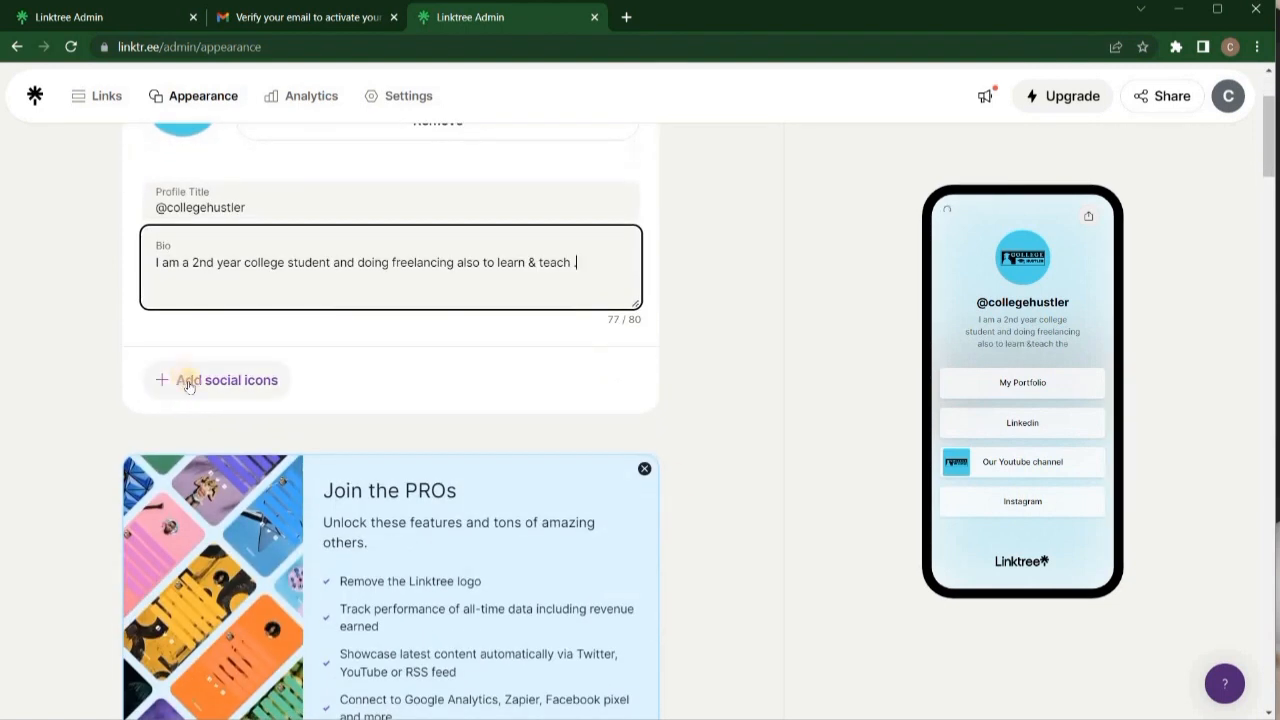
Add an Instagram social icon linked to the creator's Instagram username.
left_click(191, 388)
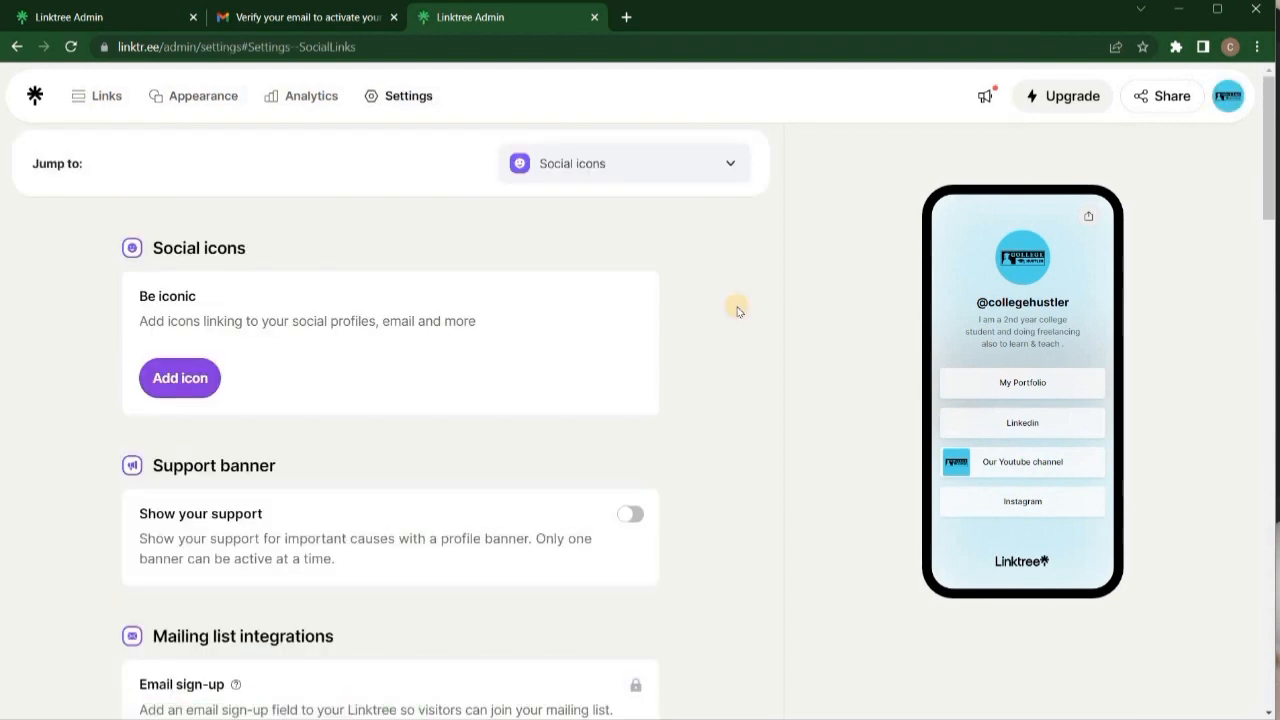
left_click(727, 164)
left_click(189, 376)
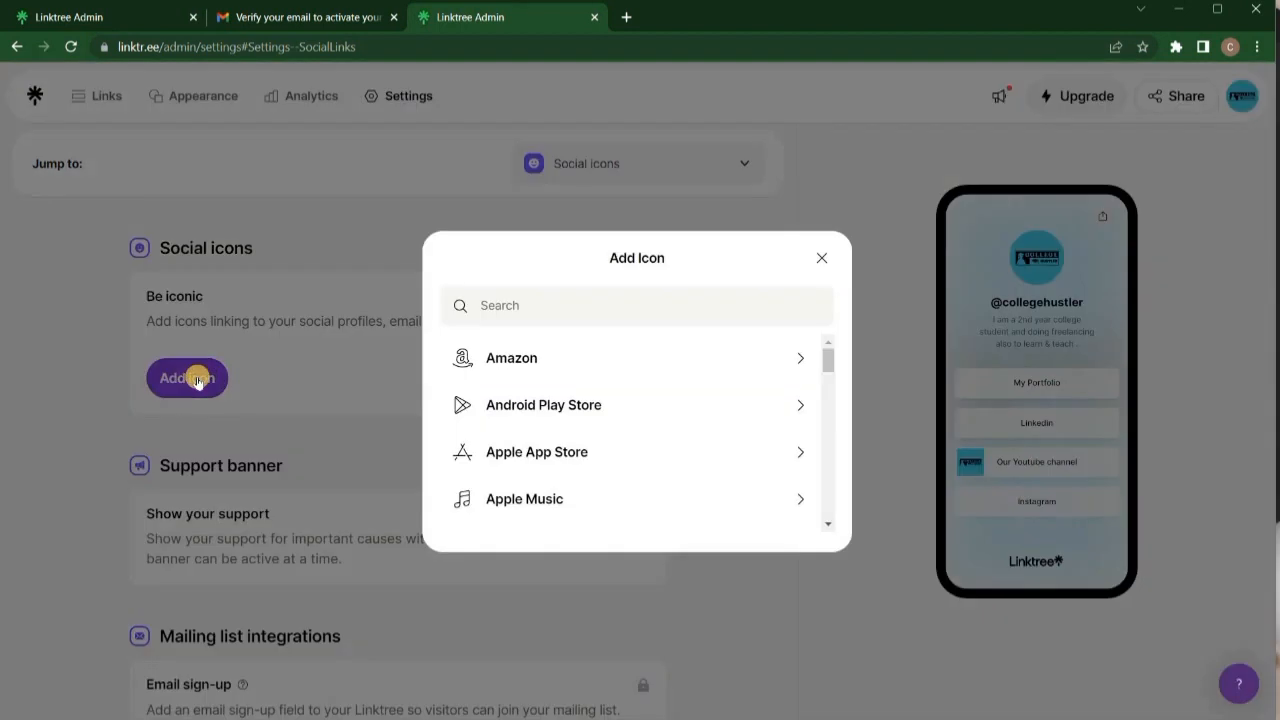
left_click_drag(828, 358, 826, 400)
scroll(646, 503, "down", 1)
left_click(646, 503)
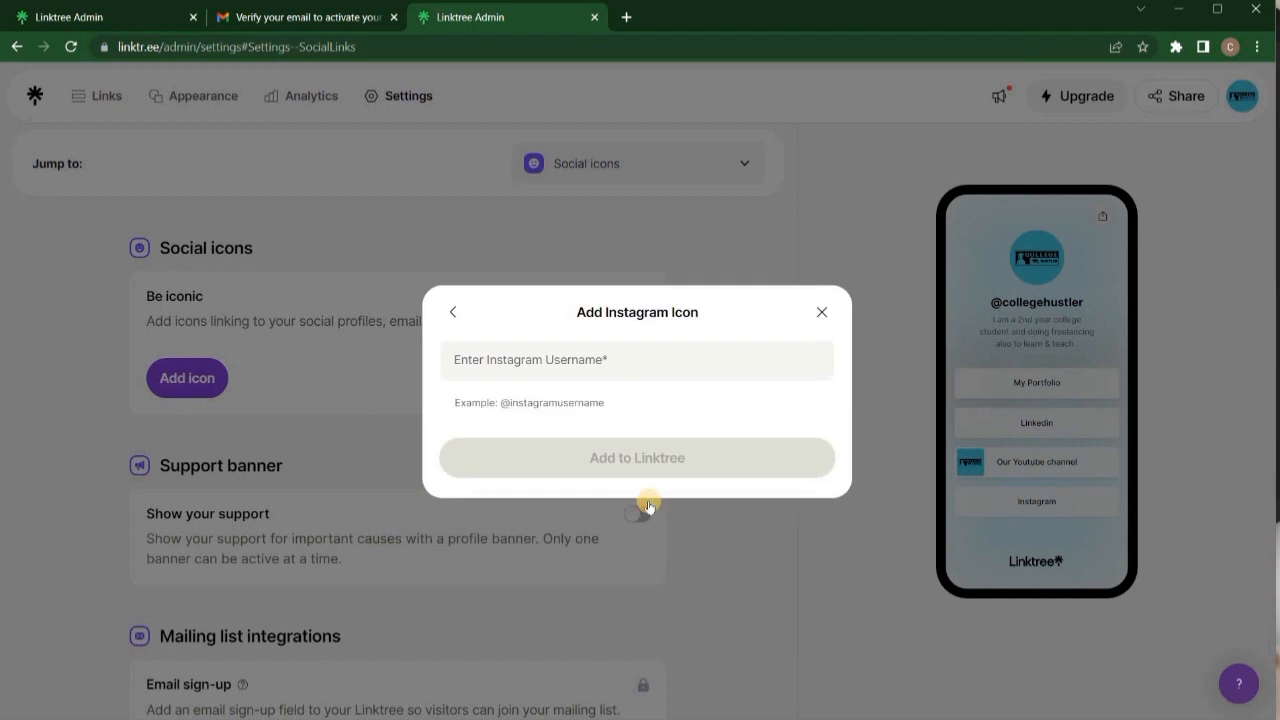
left_click(540, 357)
type("@coll")
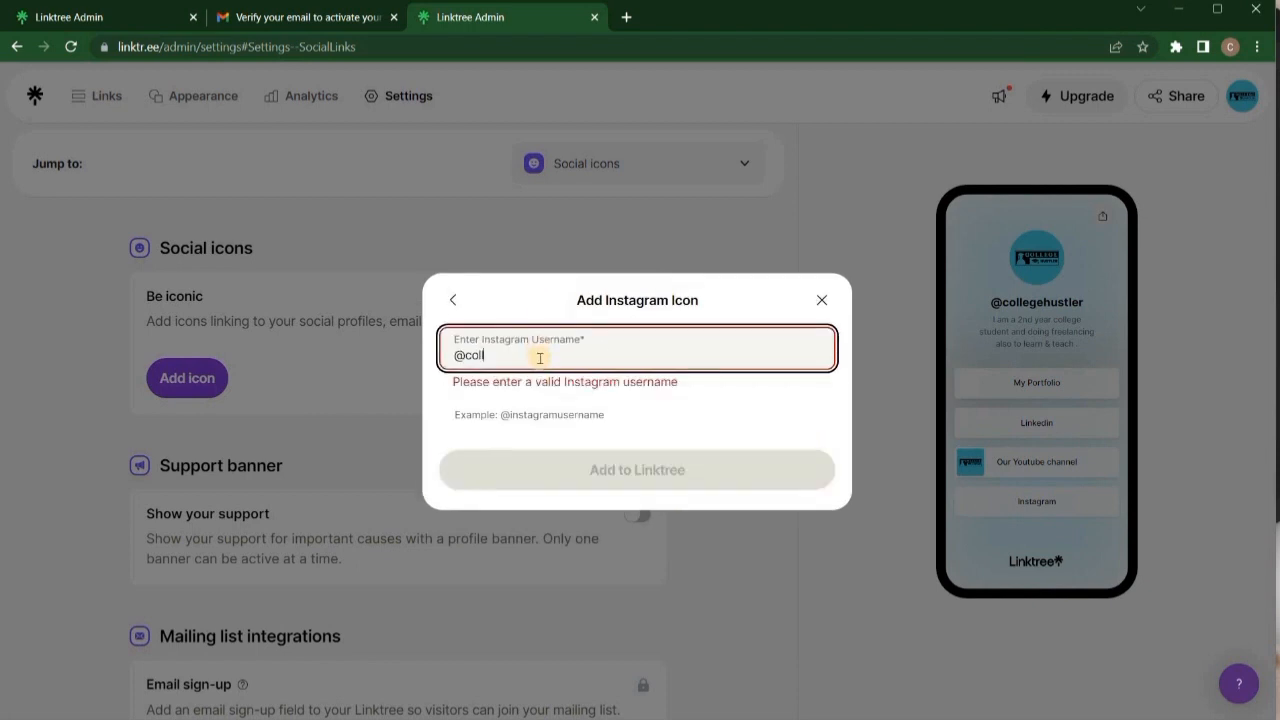
type("ege_hustler08")
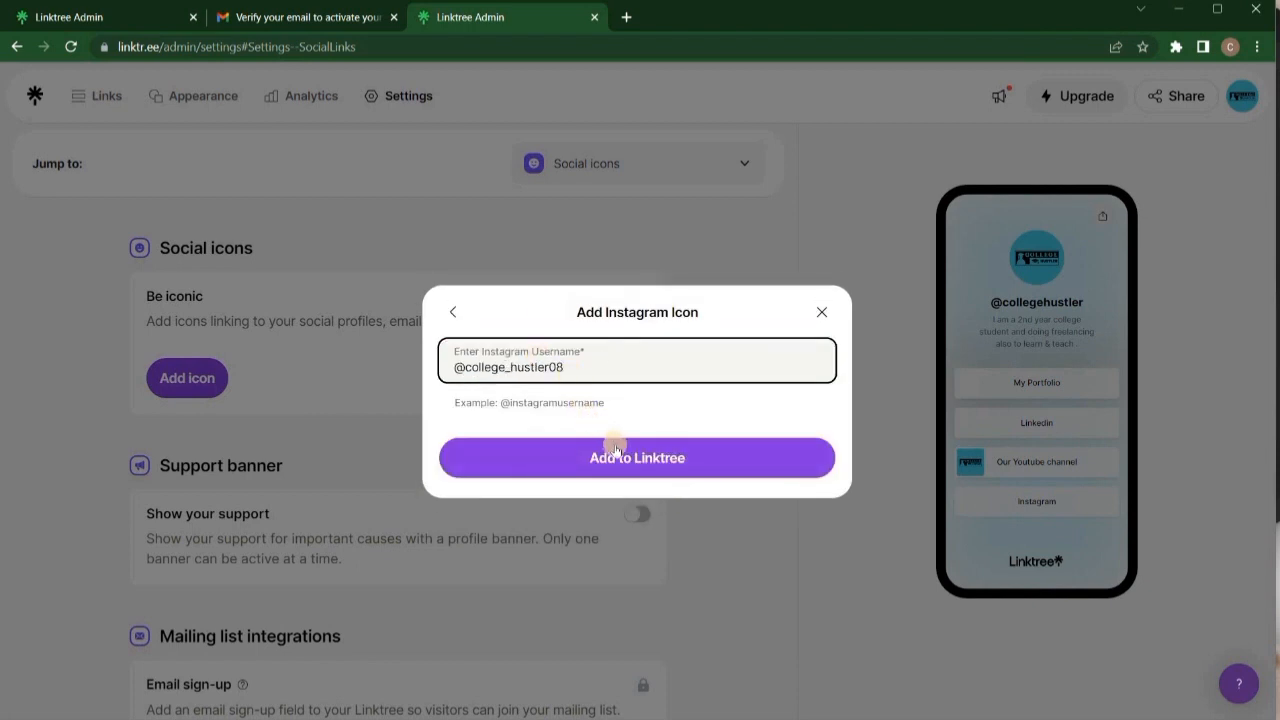
left_click(620, 456)
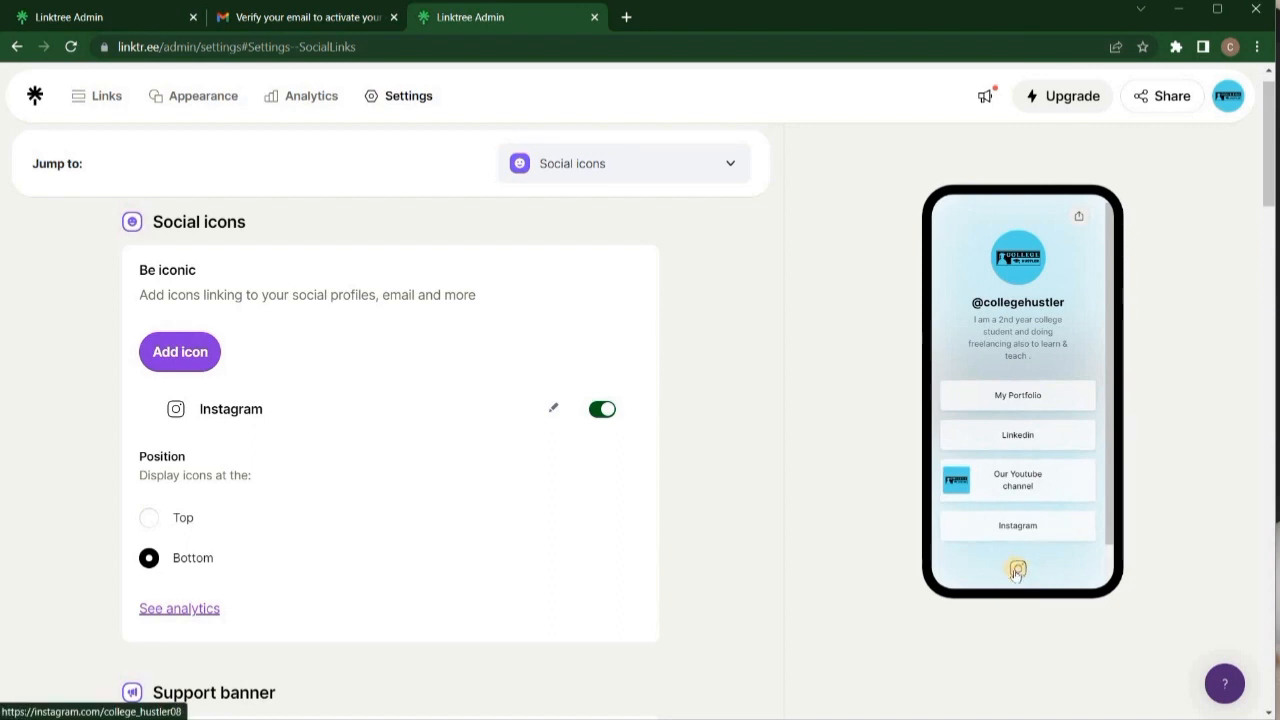
Add a Linkedin social icon using the profile URL copied from the Notepad notes.
left_click(195, 377)
left_click(513, 300)
type("Linked")
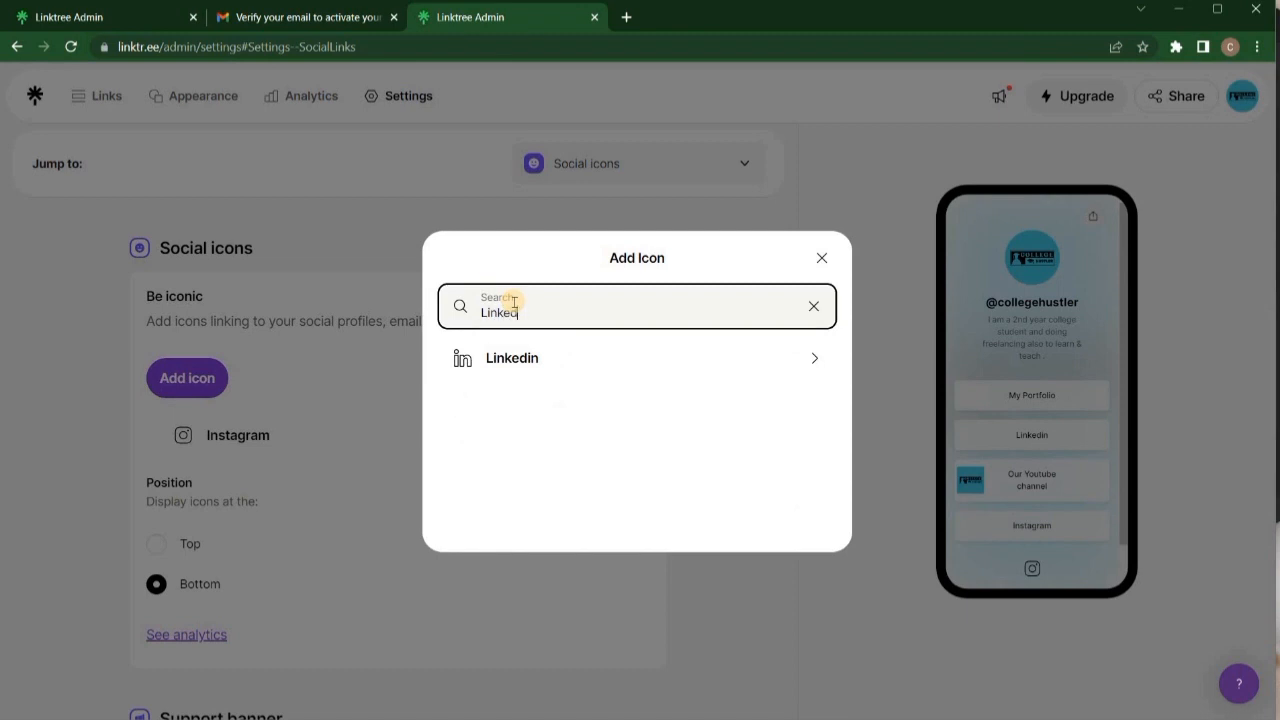
left_click(552, 343)
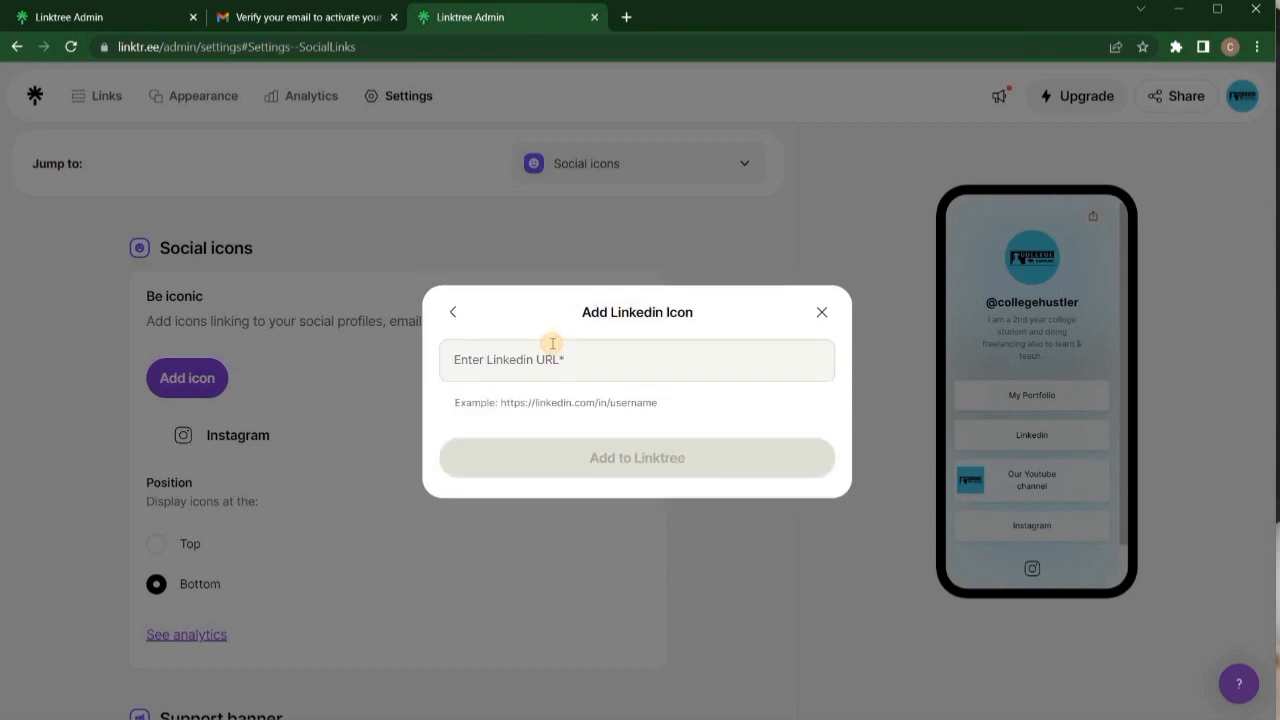
left_click(561, 350)
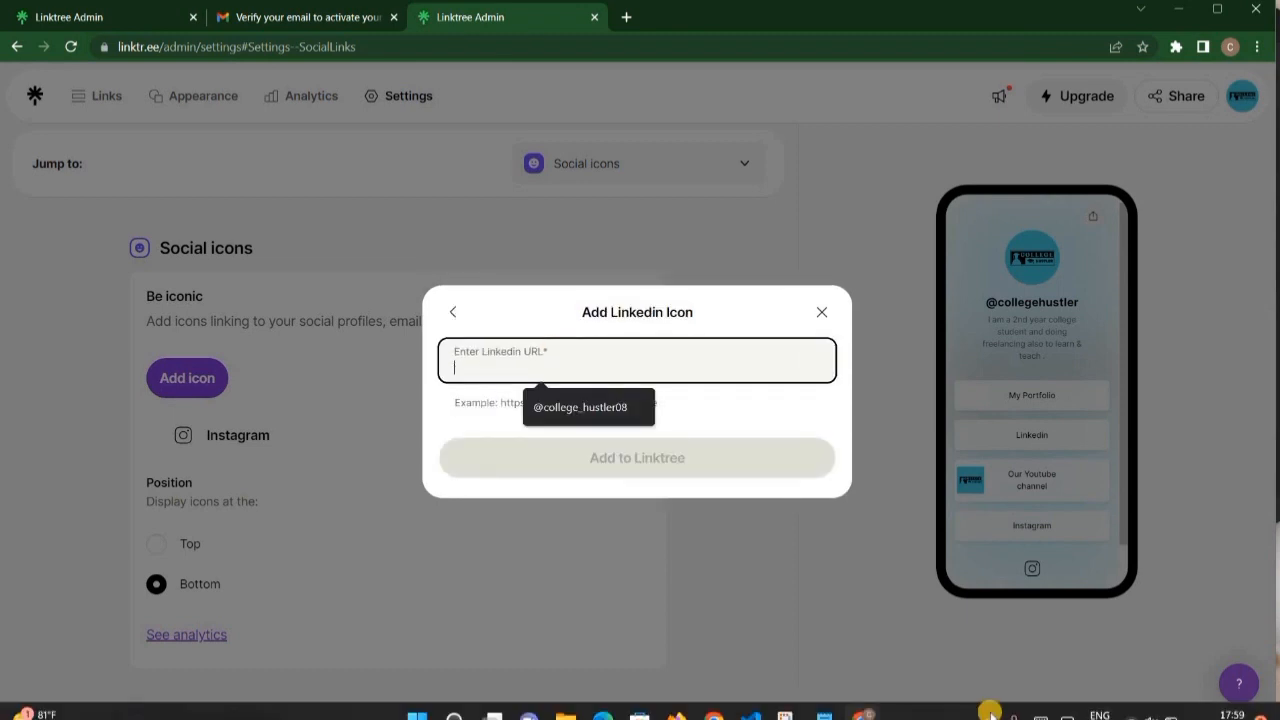
left_click(832, 703)
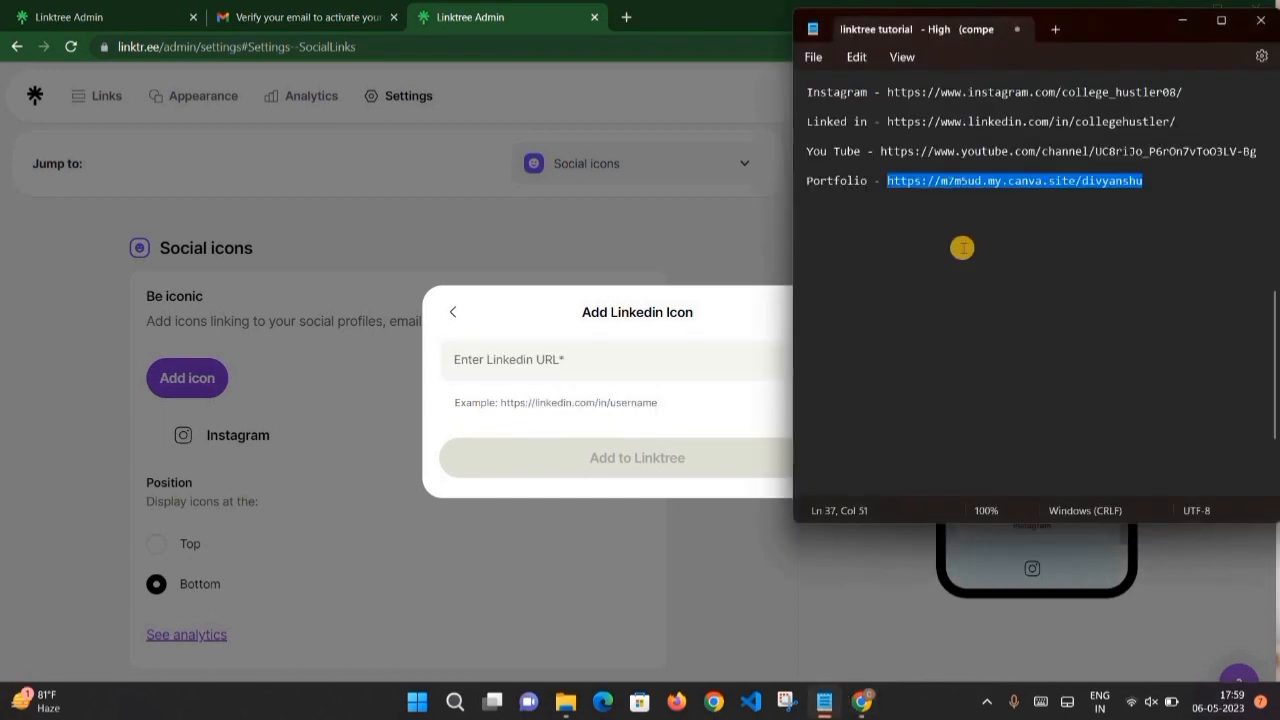
left_click_drag(1178, 121, 886, 121)
key("ctrl+c")
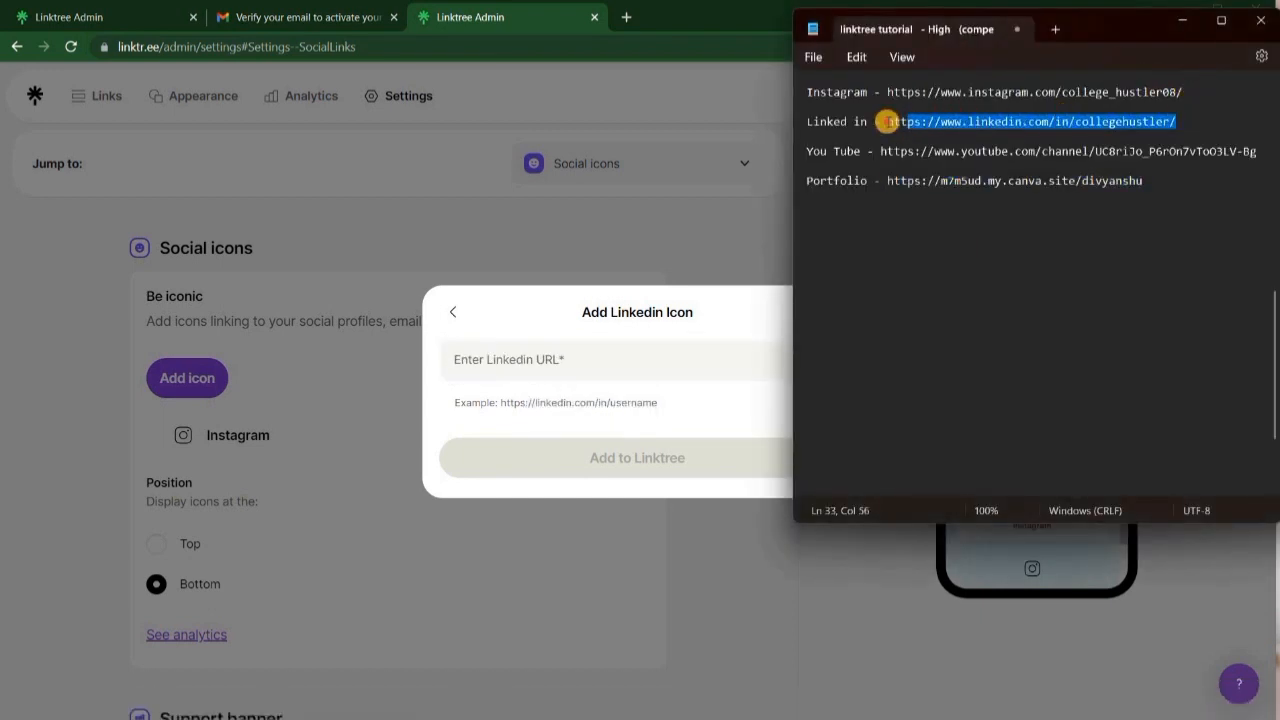
left_click(1185, 25)
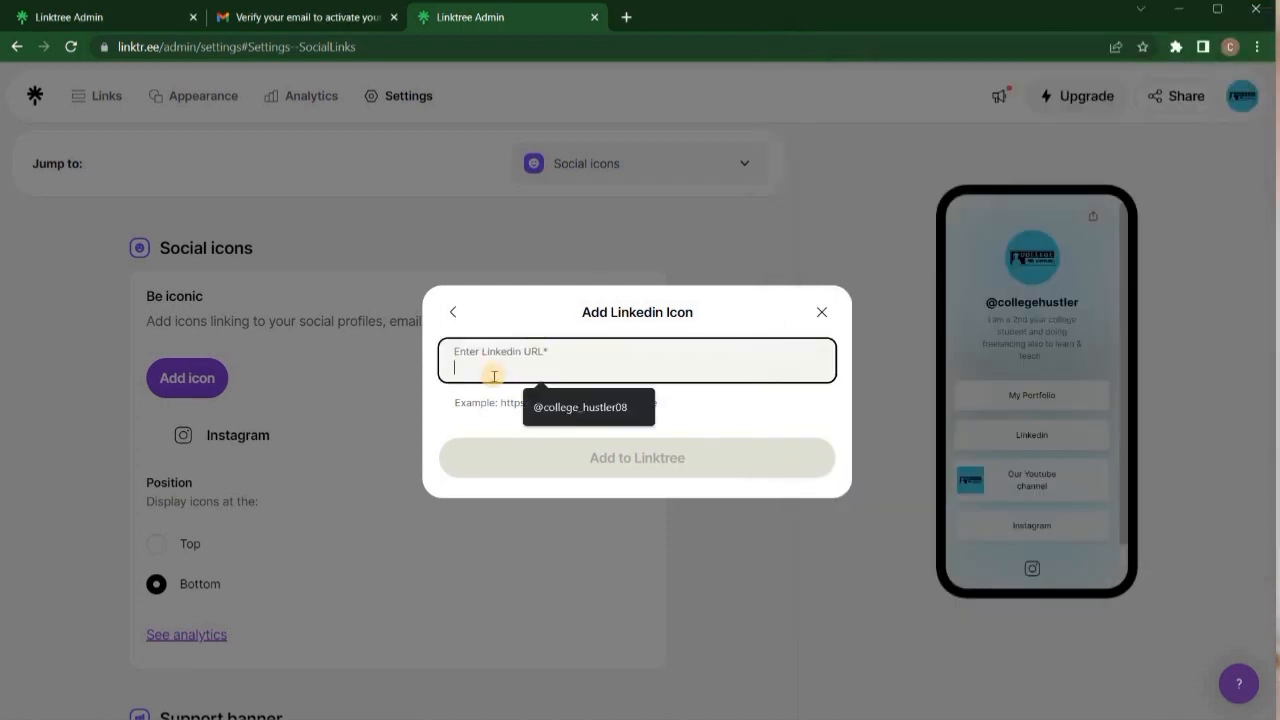
key("ctrl+v")
left_click(670, 468)
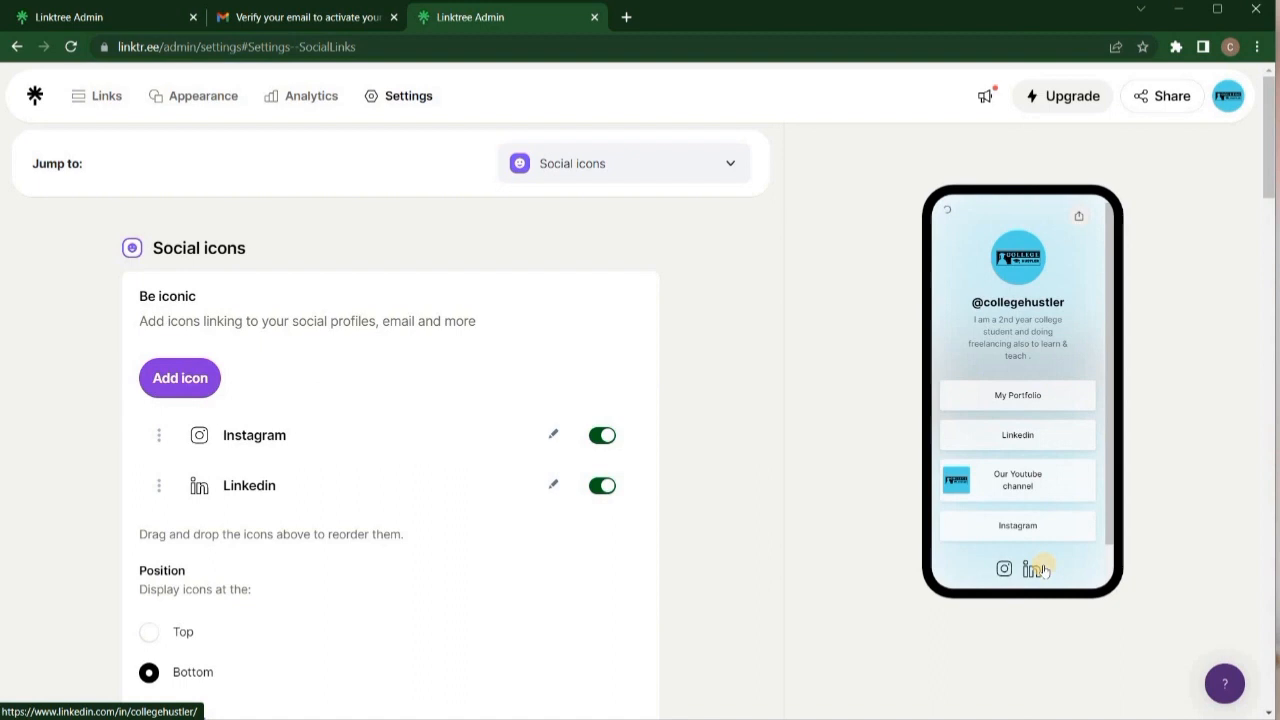
left_click(185, 377)
Add a Youtube social icon with the channel URL copied from the Notepad notes.
type("po")
key("BackSpace")
key("BackSpace")
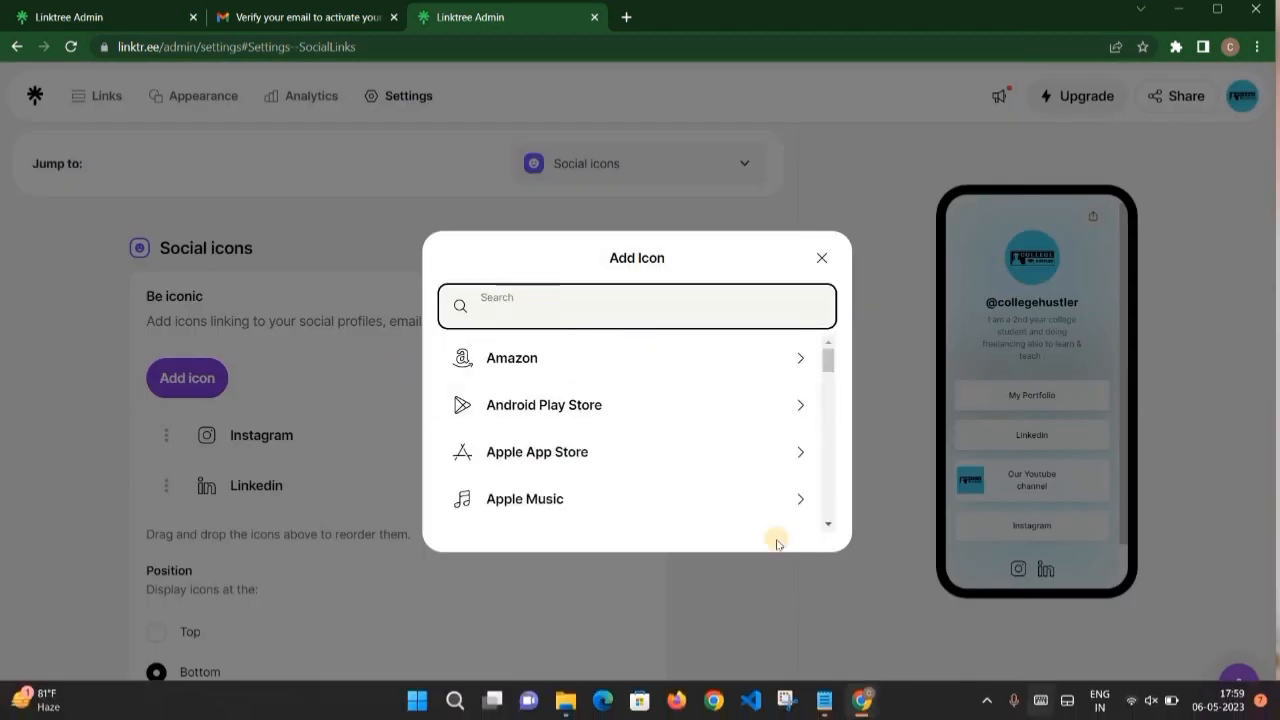
type("you")
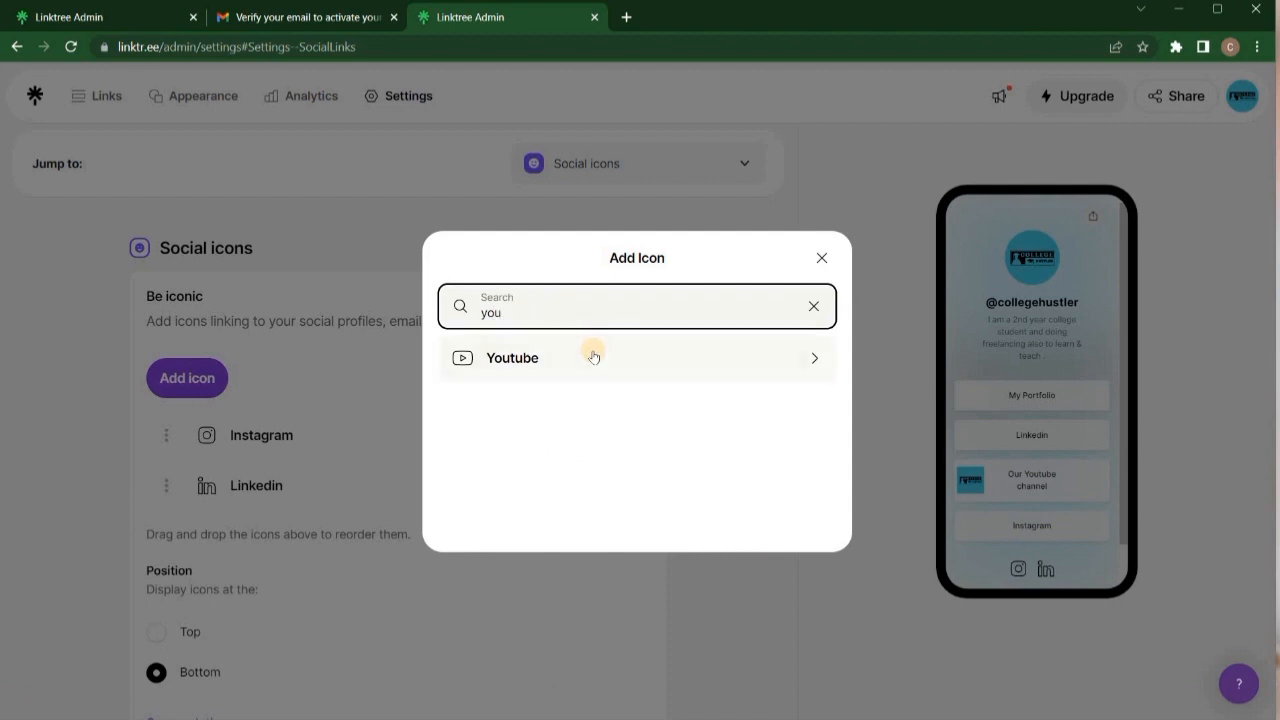
left_click(591, 355)
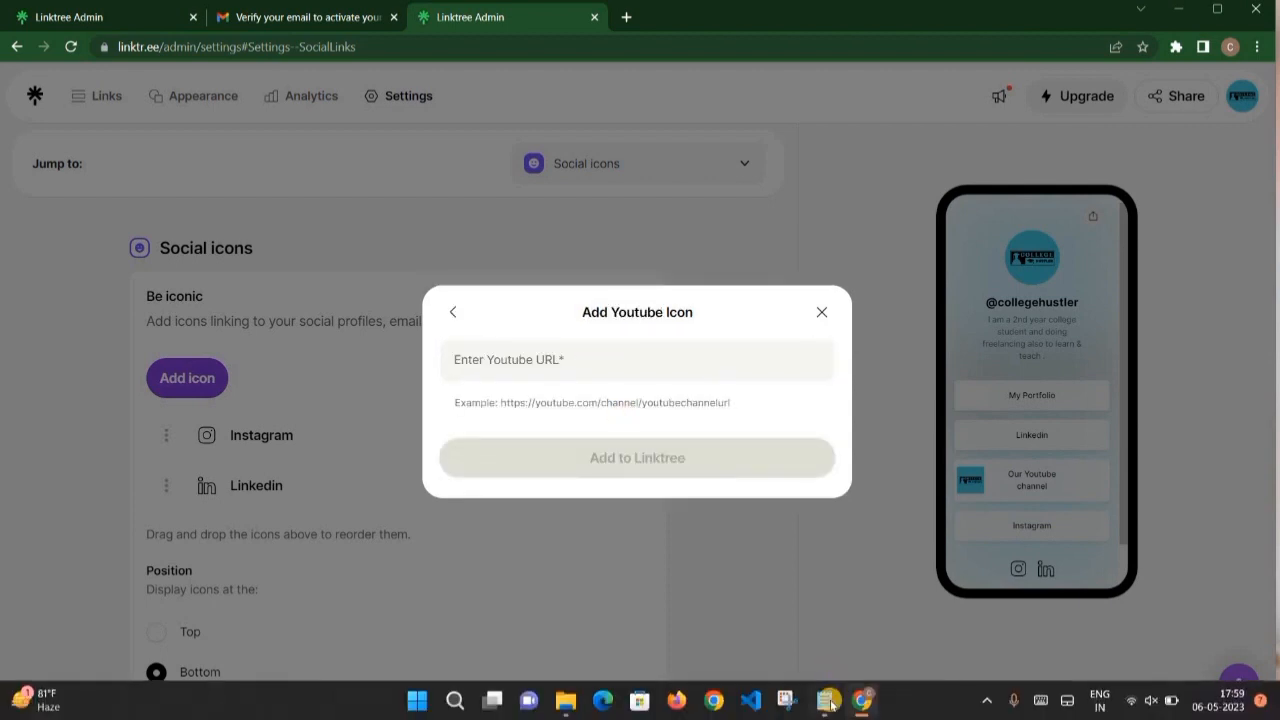
left_click(824, 700)
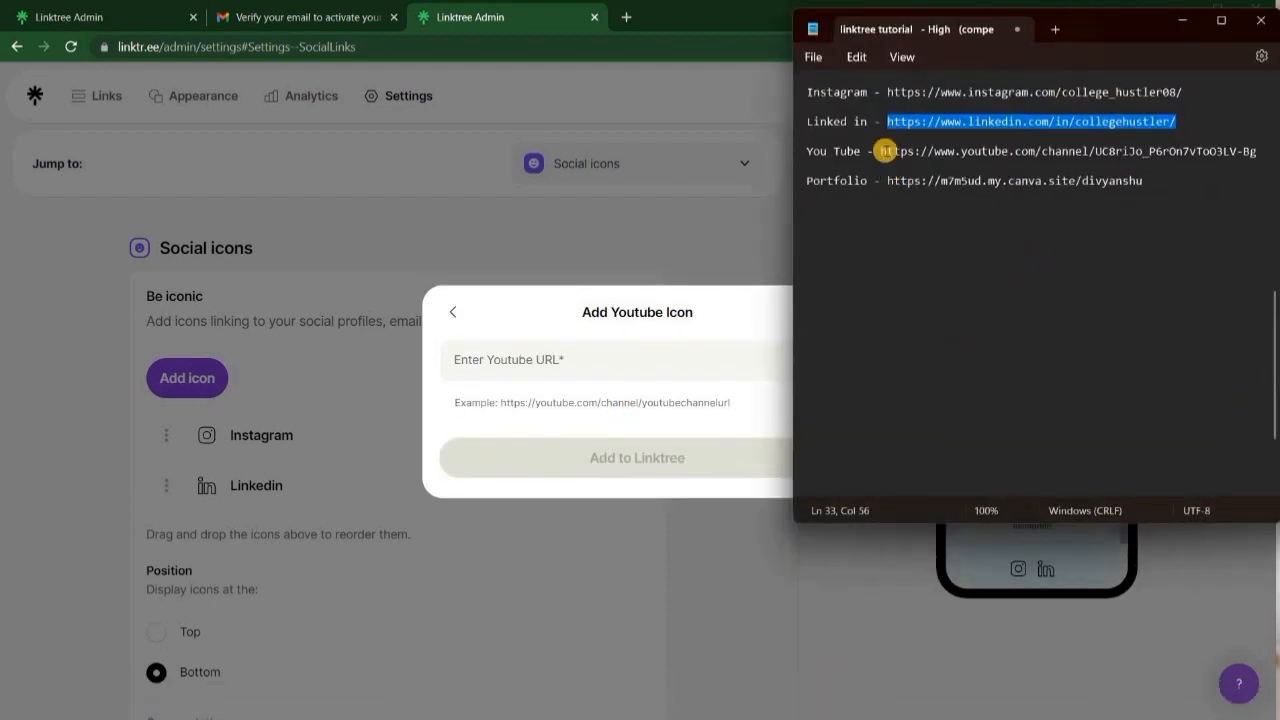
left_click_drag(880, 150, 1265, 152)
key("ctrl+c")
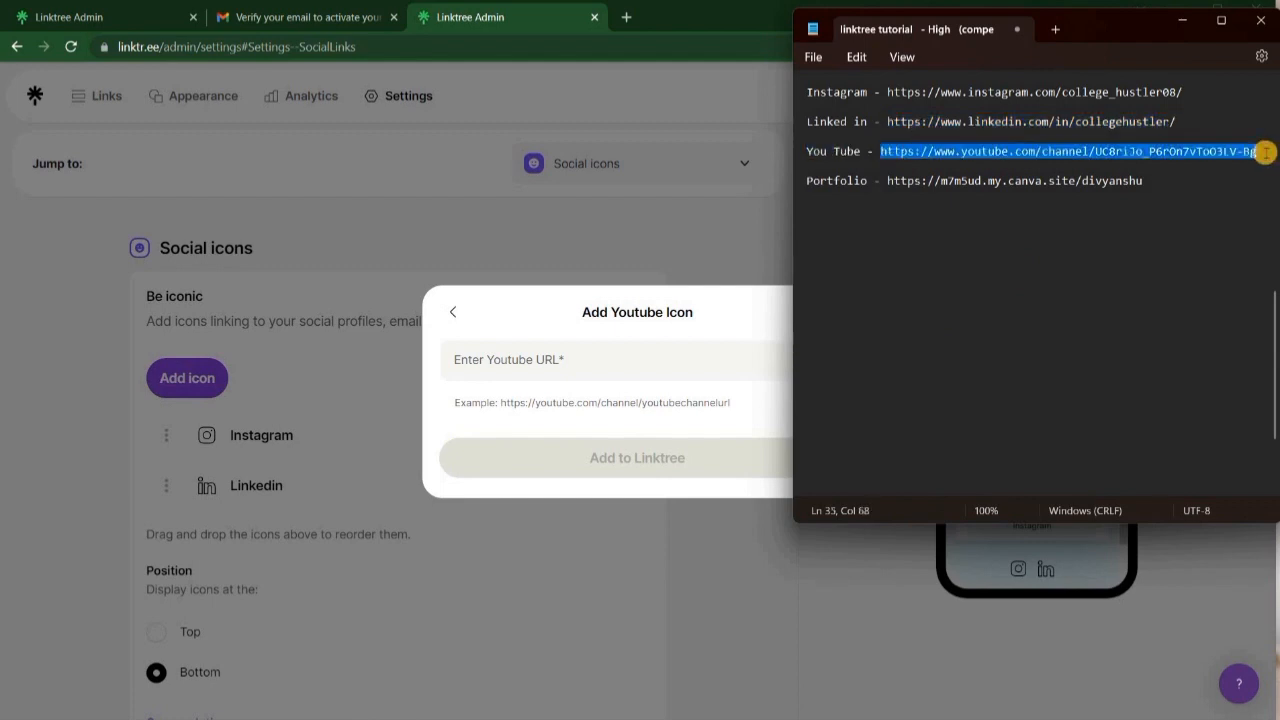
left_click(545, 368)
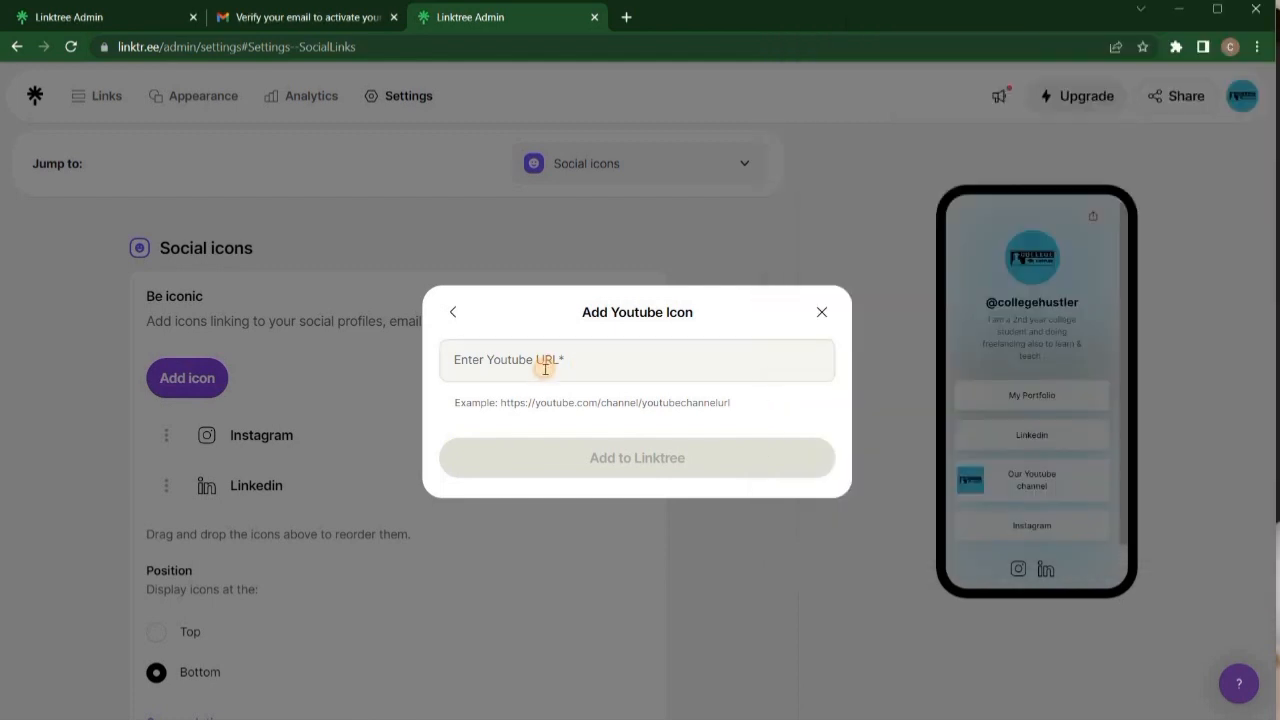
key("ctrl+v")
left_click(607, 467)
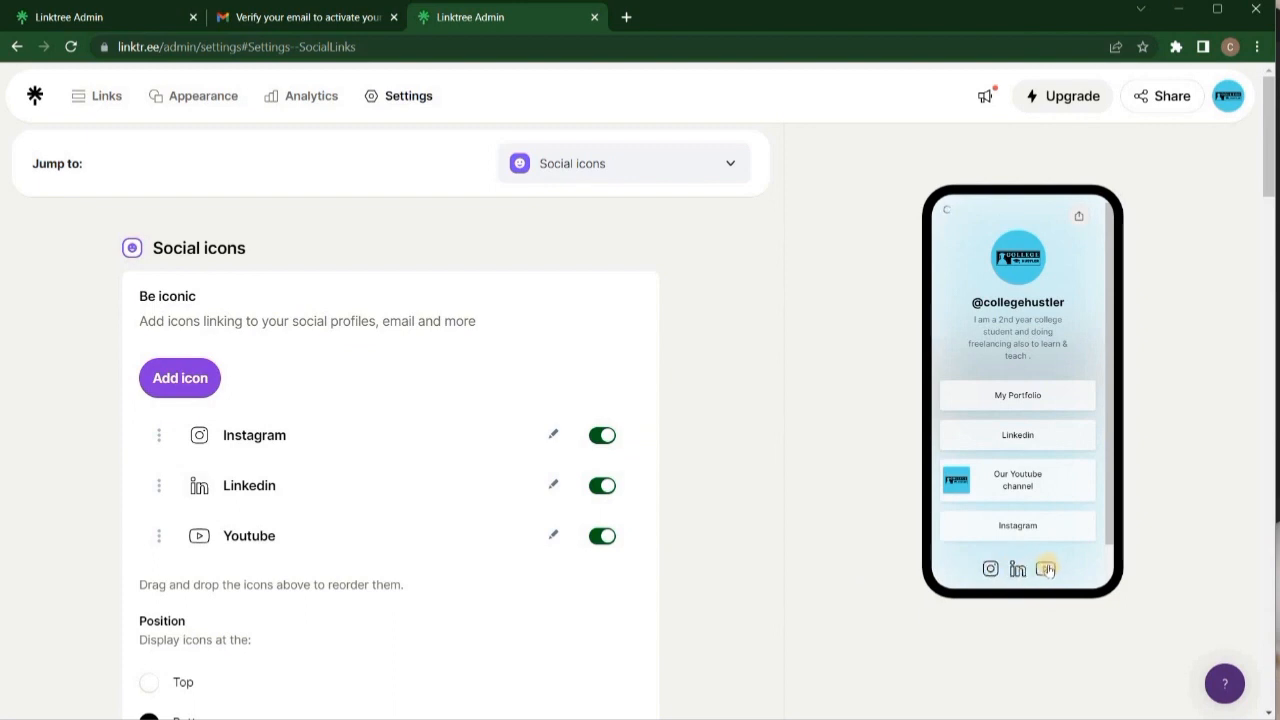
scroll(640, 585, "down", 4)
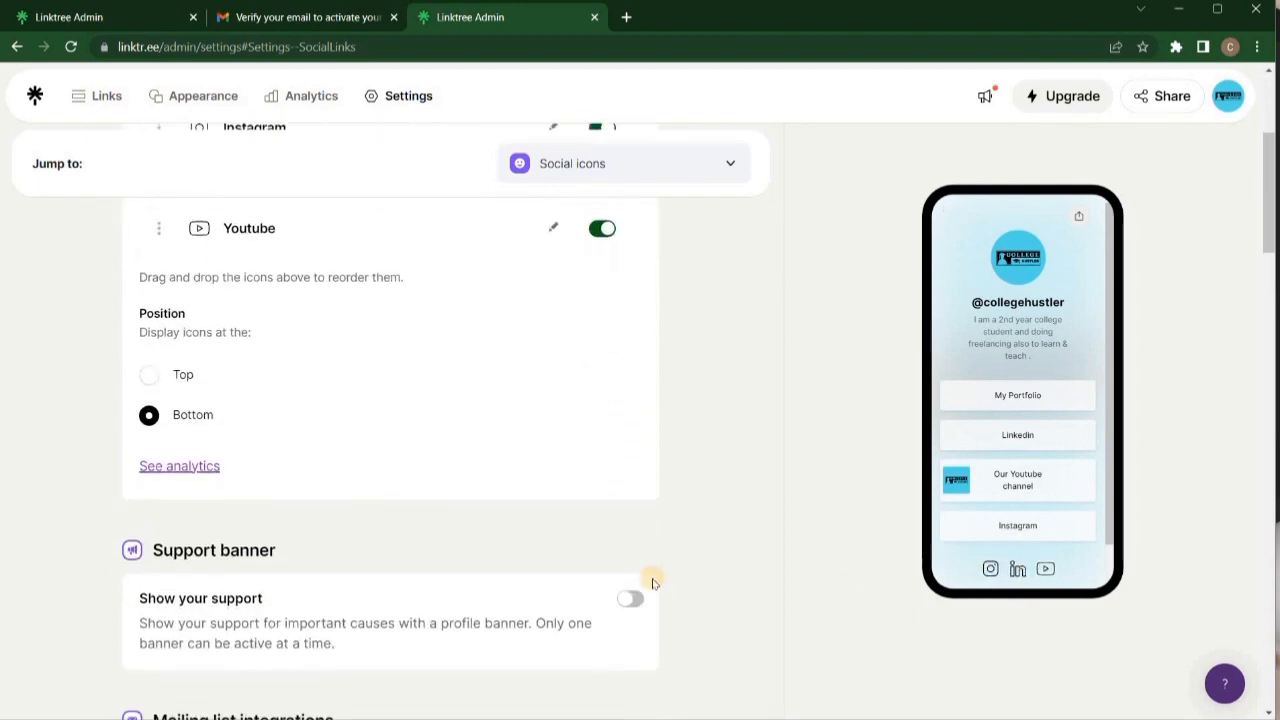
left_click(151, 331)
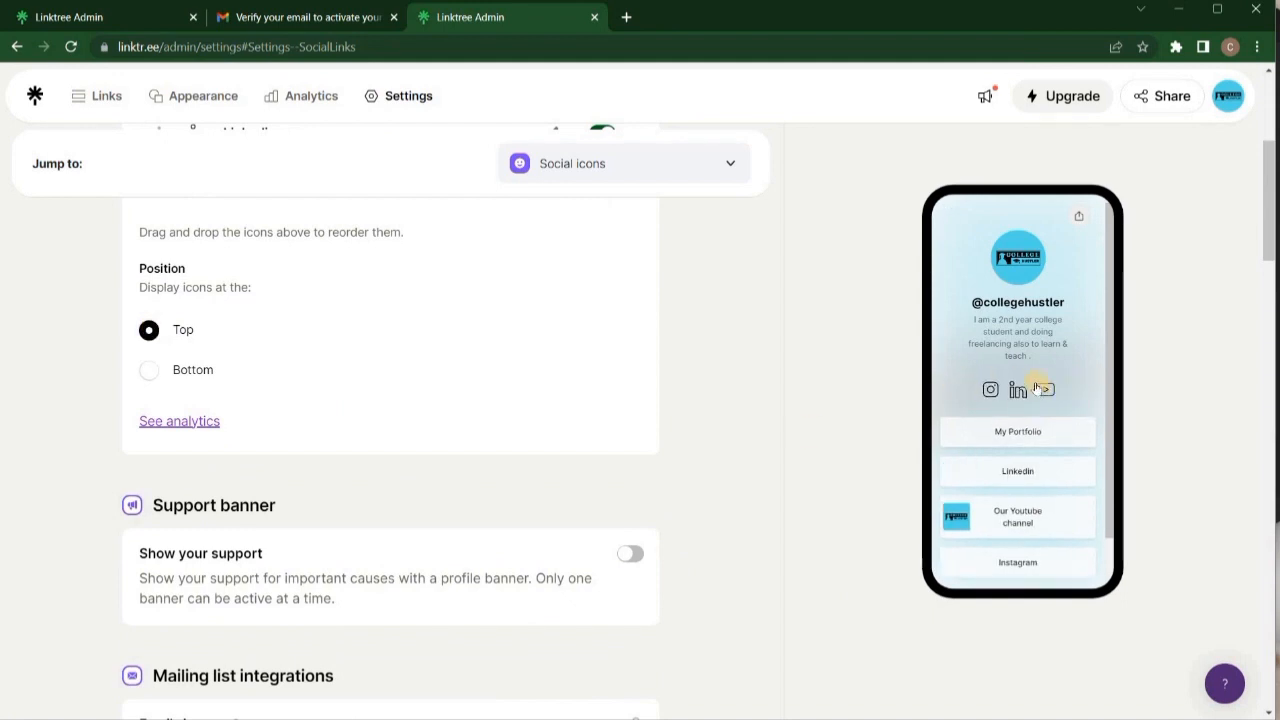
left_click(150, 371)
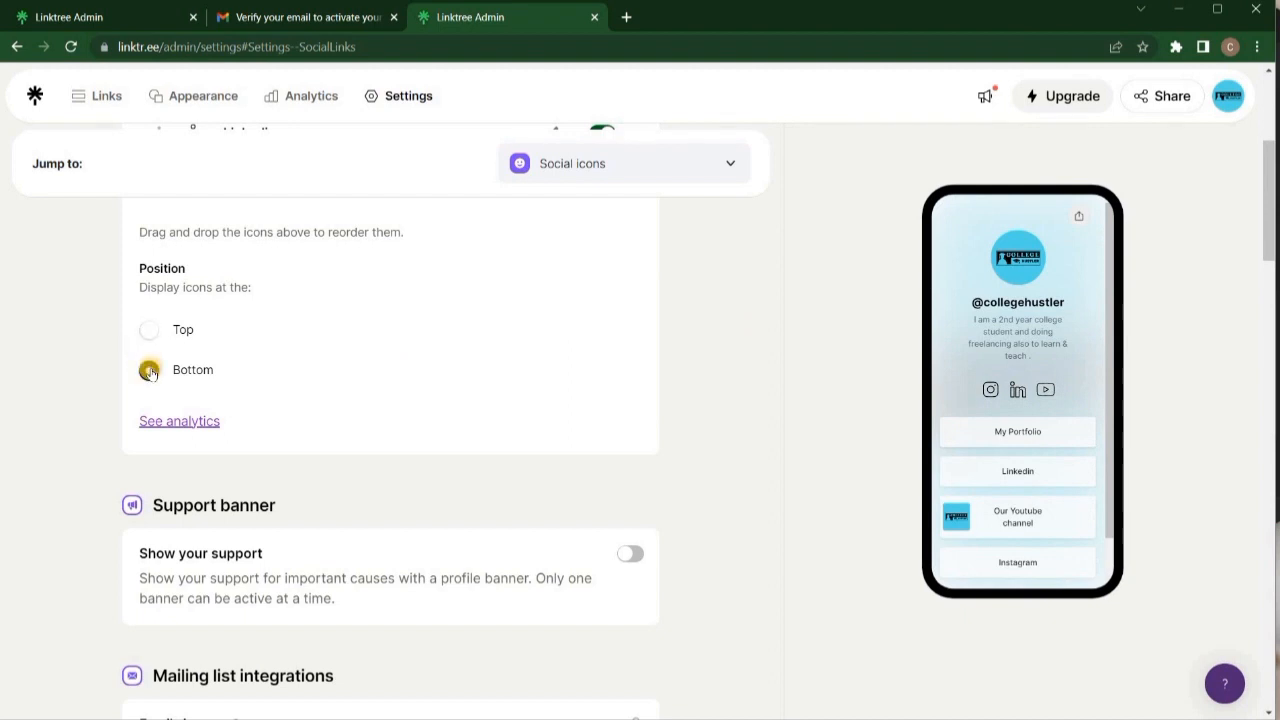
scroll(700, 390, "down", 1)
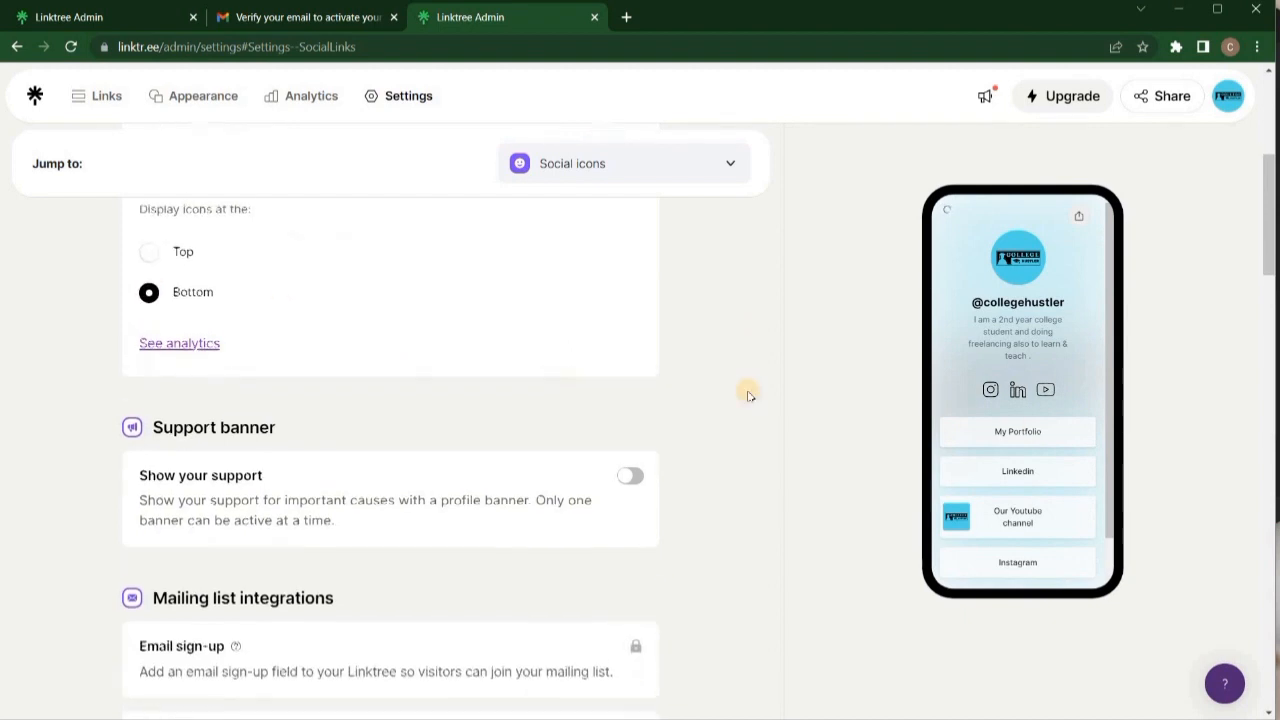
scroll(700, 460, "down", 1)
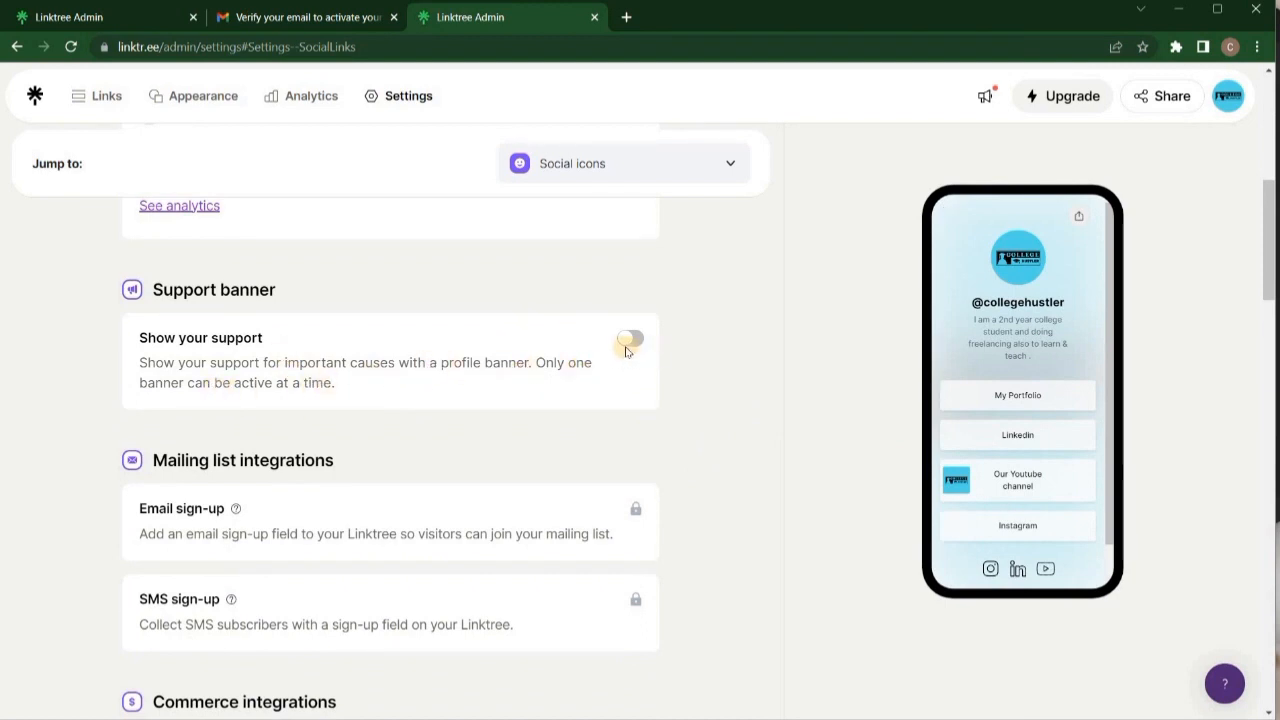
Switch the sensitive content warning on and back off in Settings.
scroll(517, 449, "down", 1)
scroll(563, 417, "down", 1)
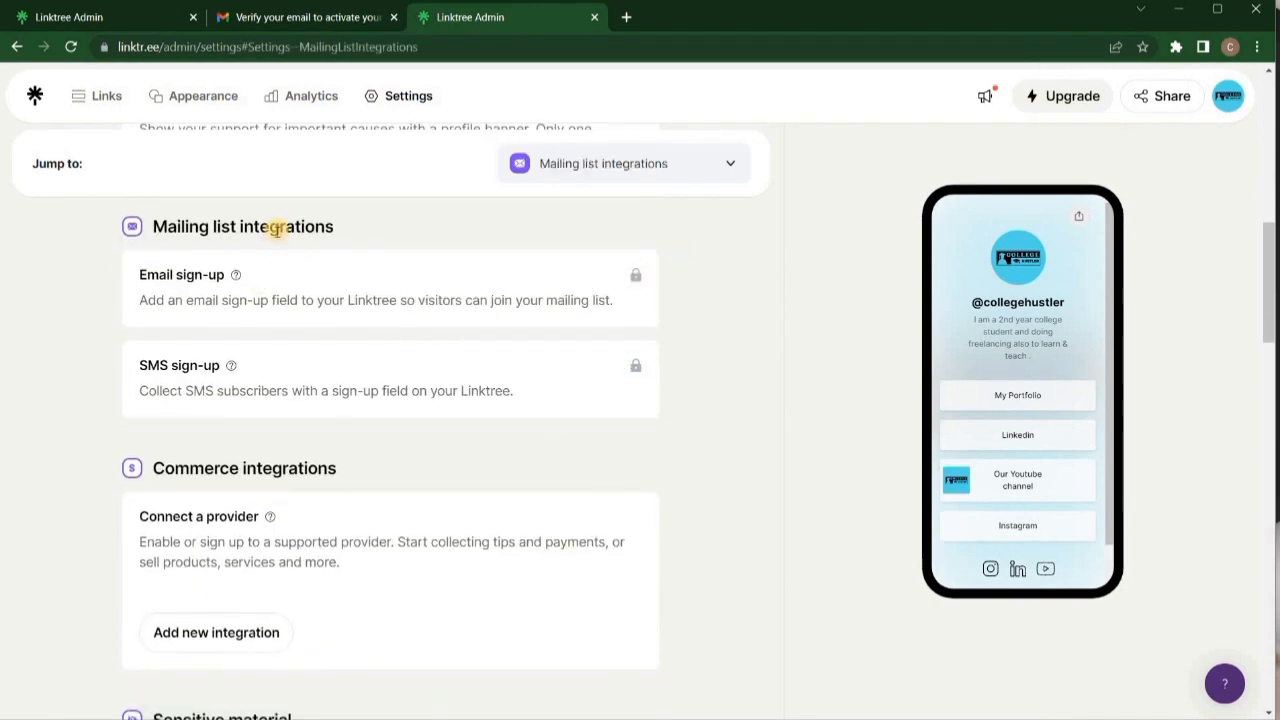
scroll(440, 372, "down", 3)
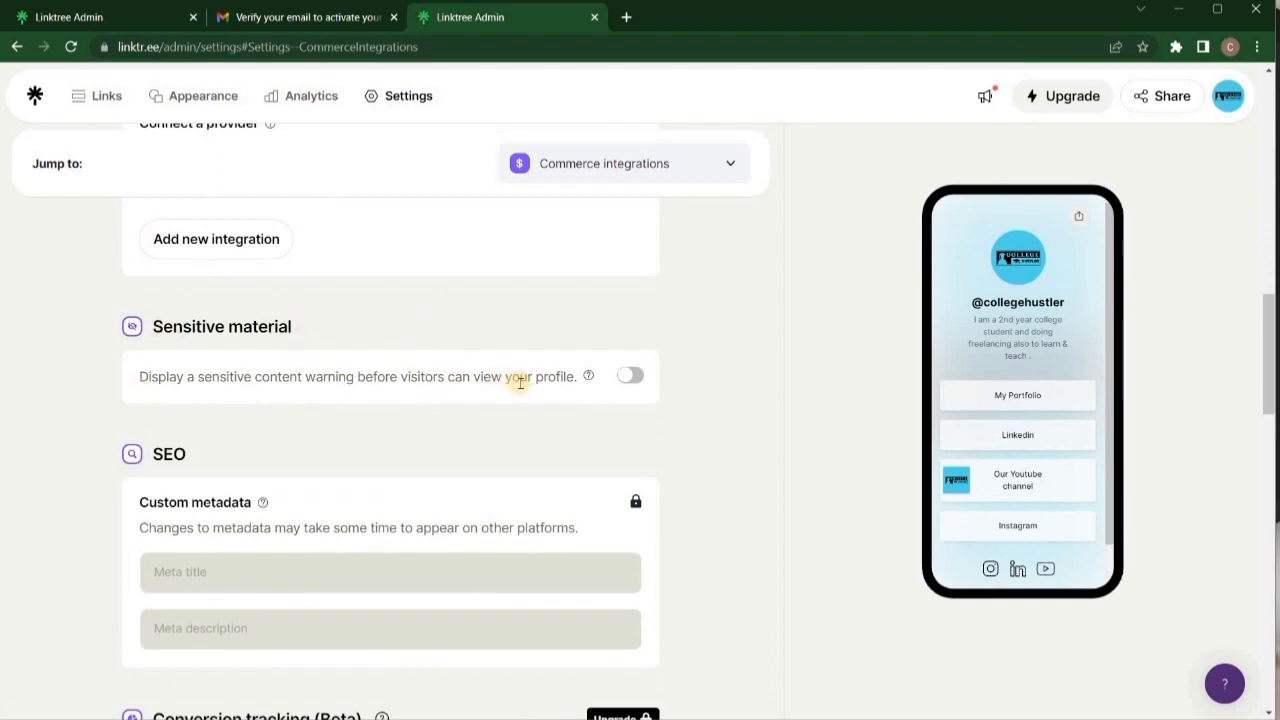
left_click(630, 377)
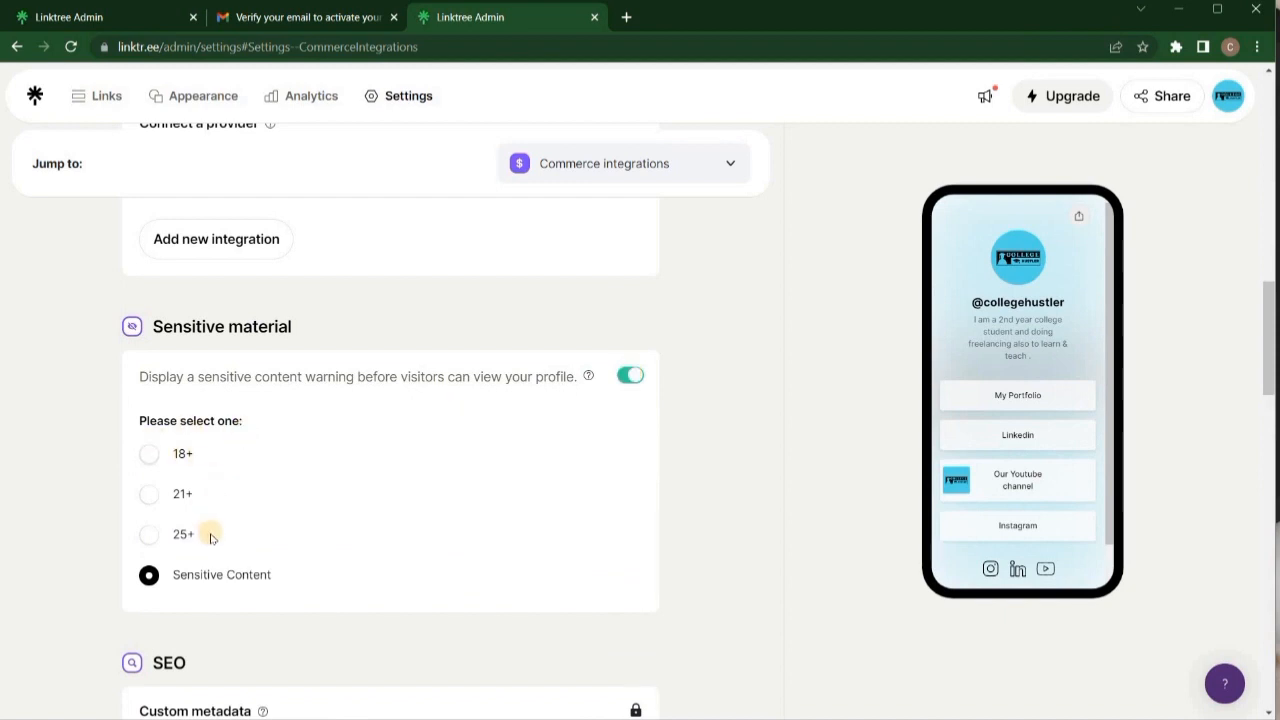
left_click(626, 377)
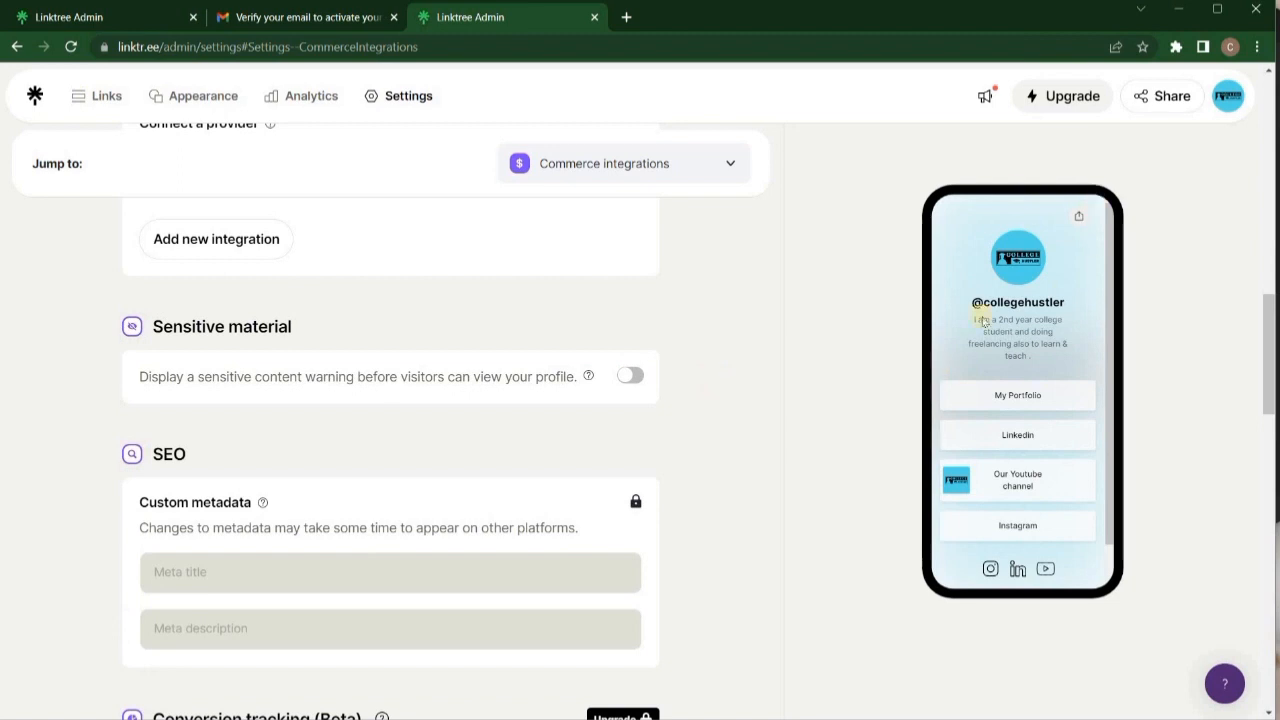
Scroll through the remaining Settings sections.
scroll(680, 412, "down", 1)
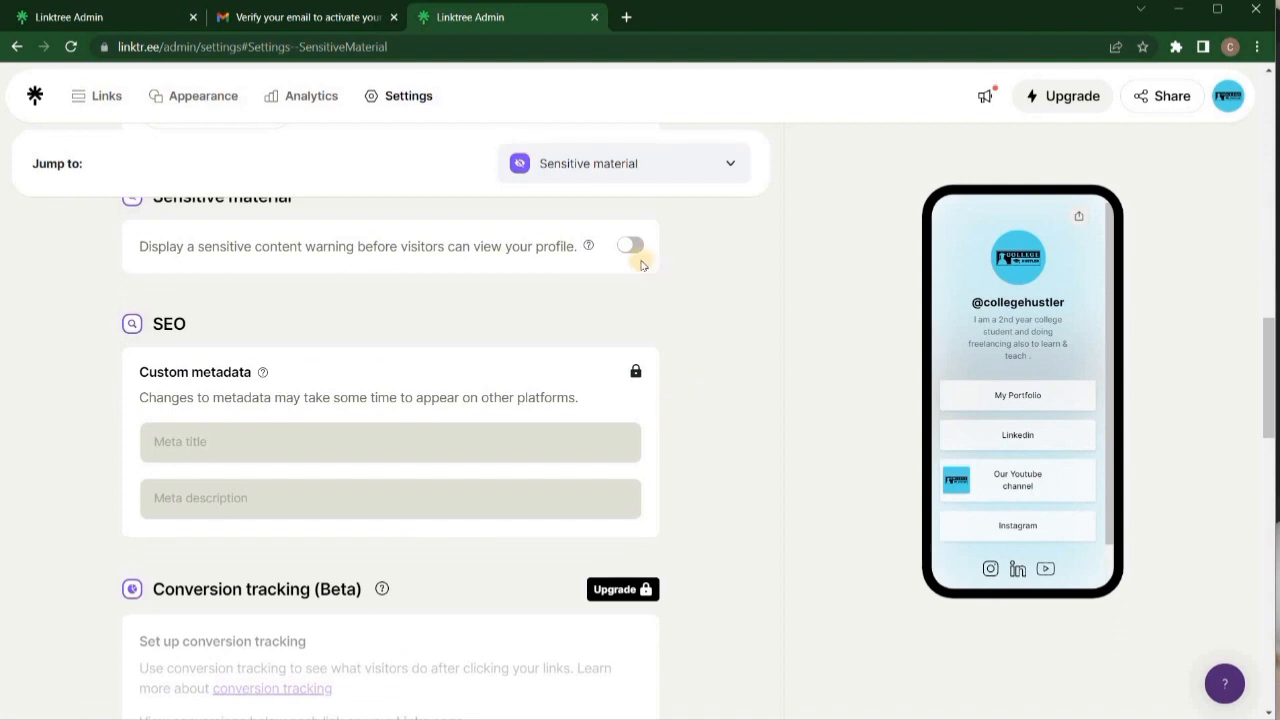
scroll(610, 305, "up", 1)
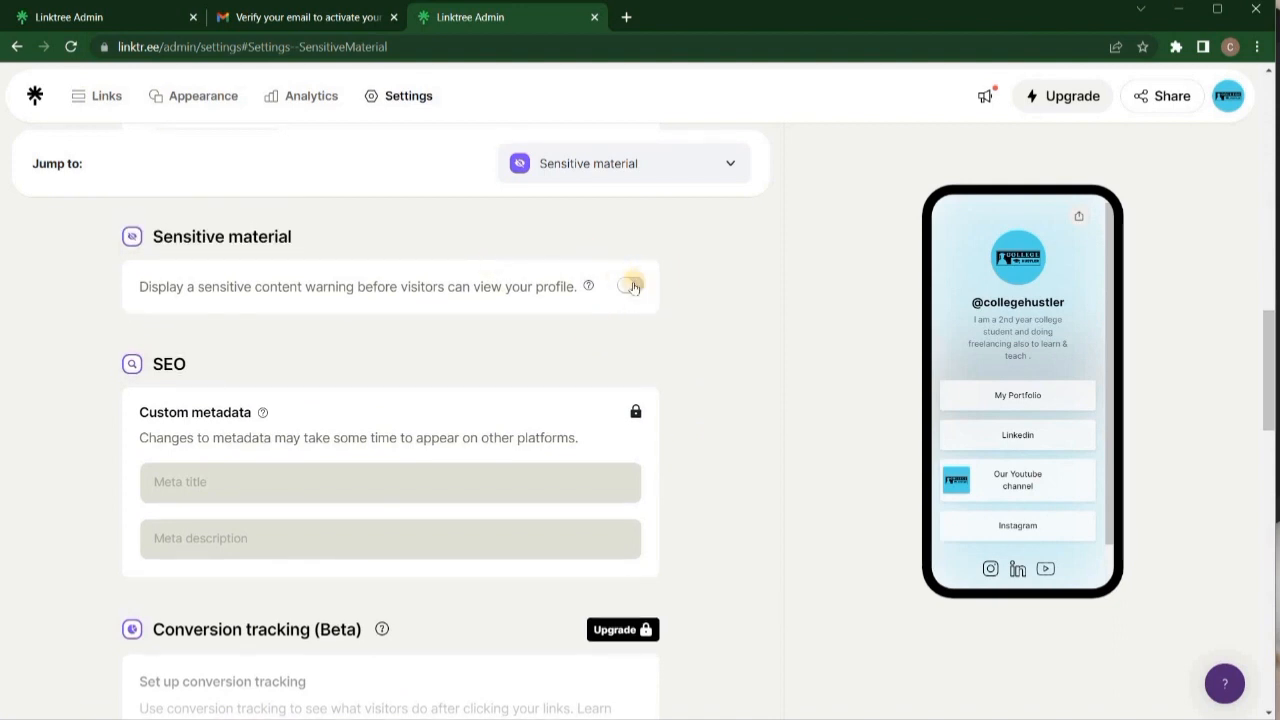
scroll(548, 384, "down", 1)
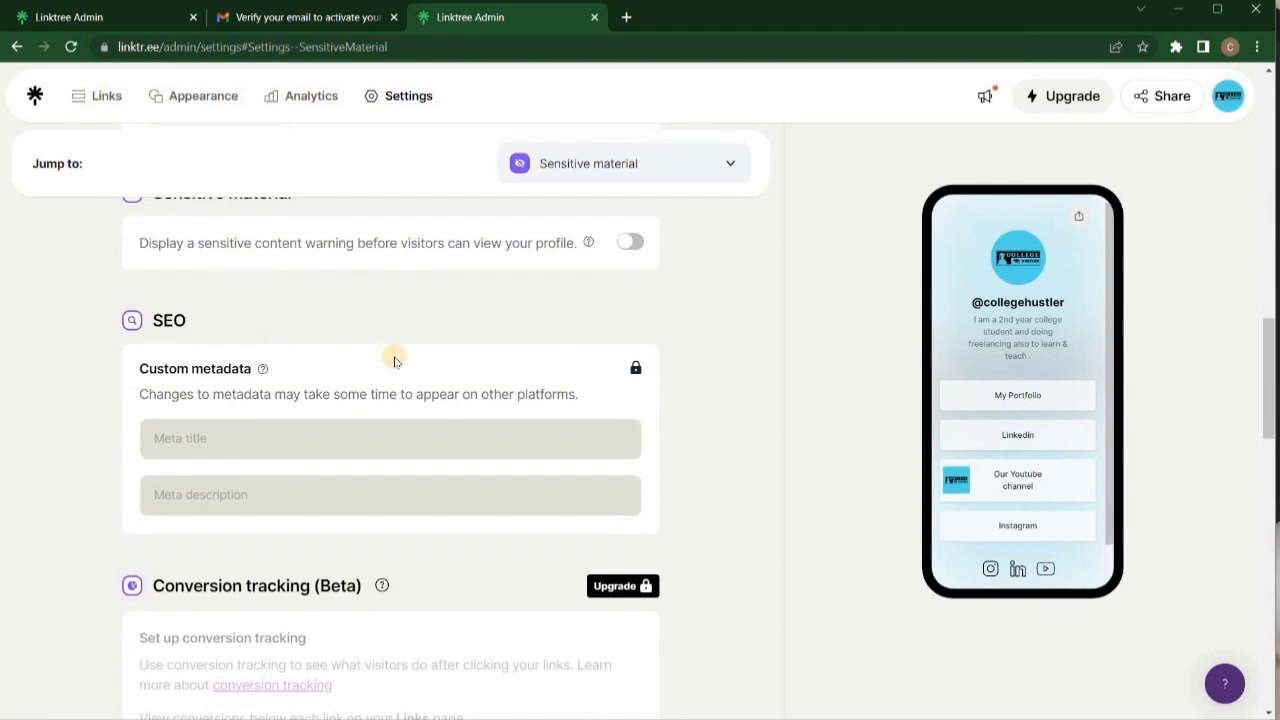
scroll(380, 428, "down", 5)
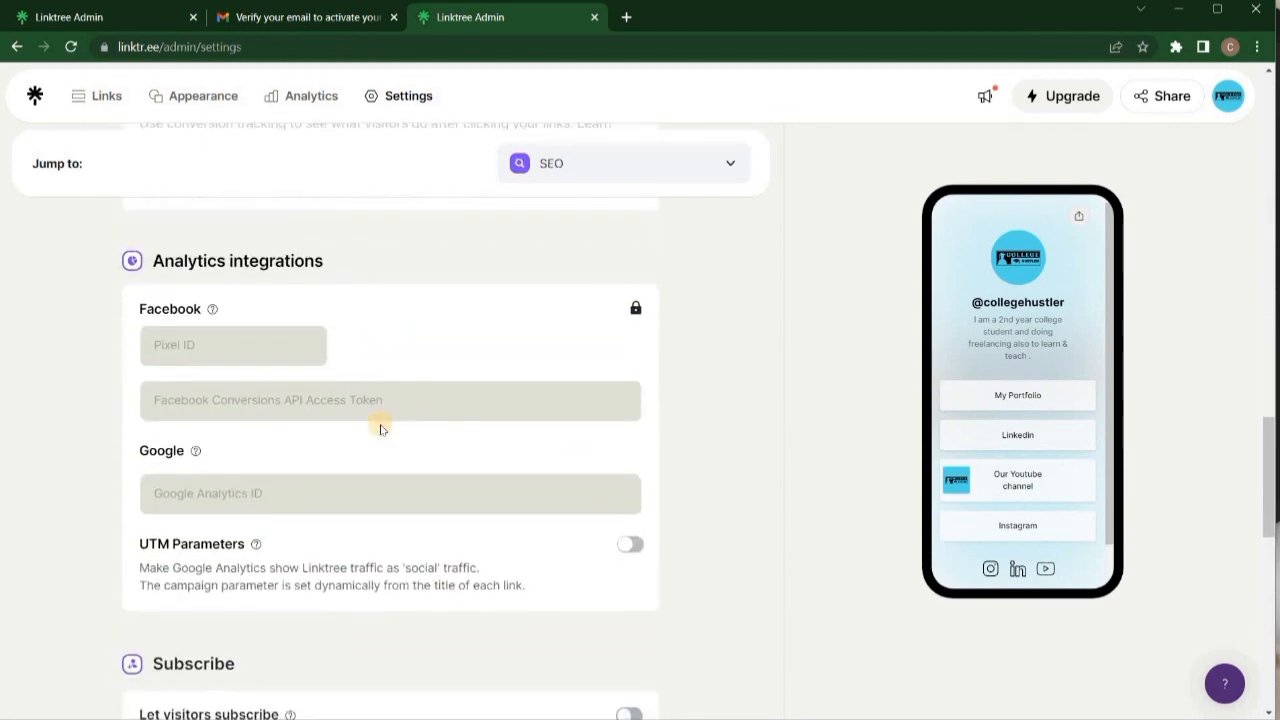
scroll(380, 428, "down", 4)
scroll(381, 427, "down", 5)
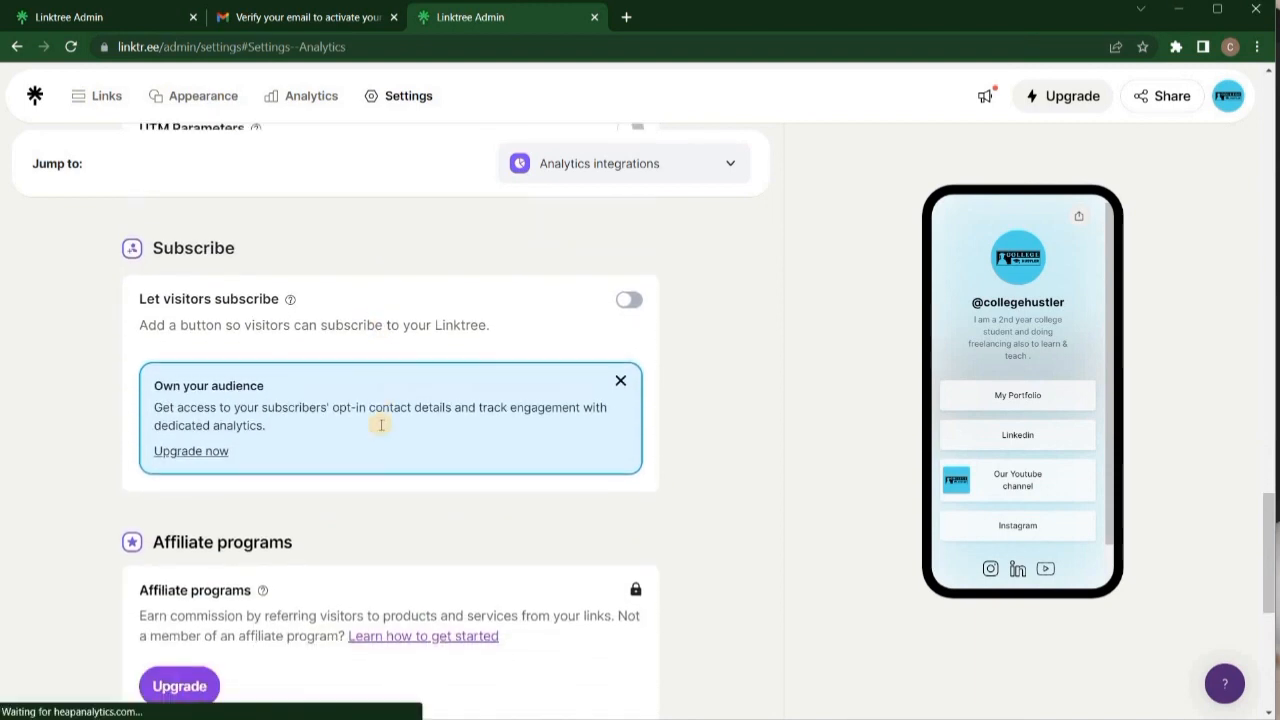
scroll(381, 429, "up", 10)
scroll(381, 429, "up", 12)
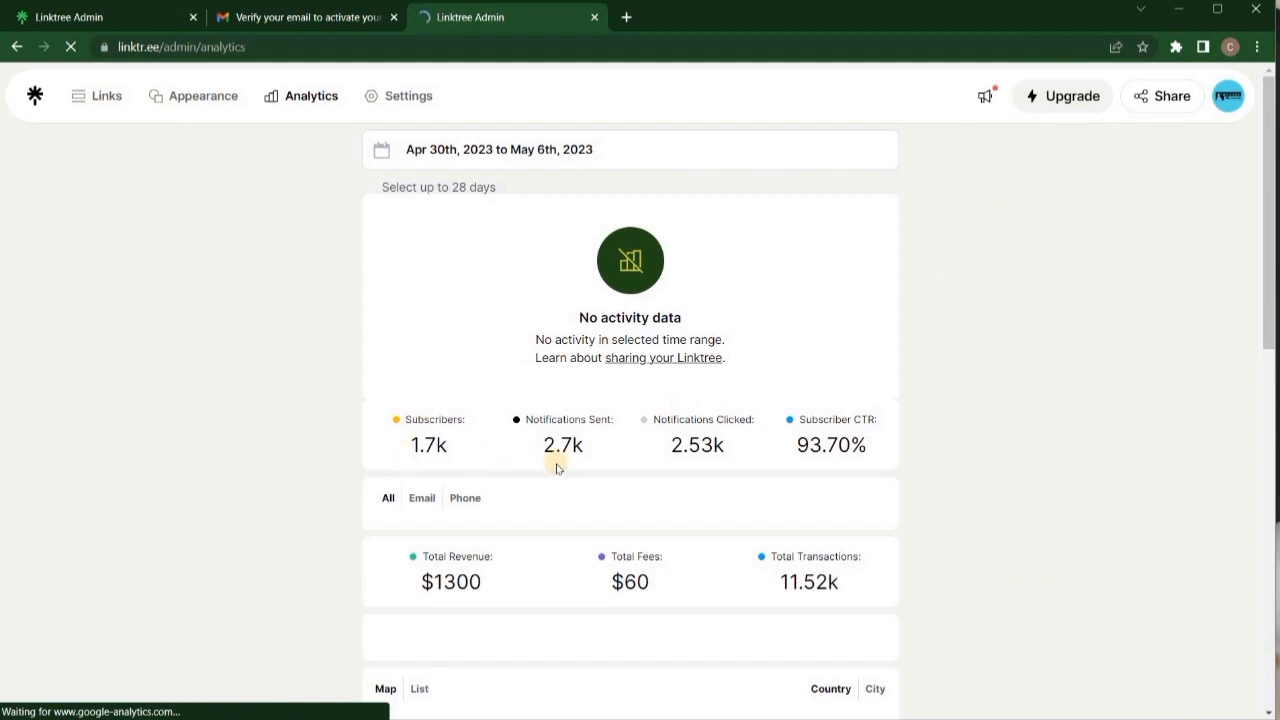
Scroll through the Analytics page's empty Apr 30th to May 6th, 2023 report.
scroll(794, 458, "down", 4)
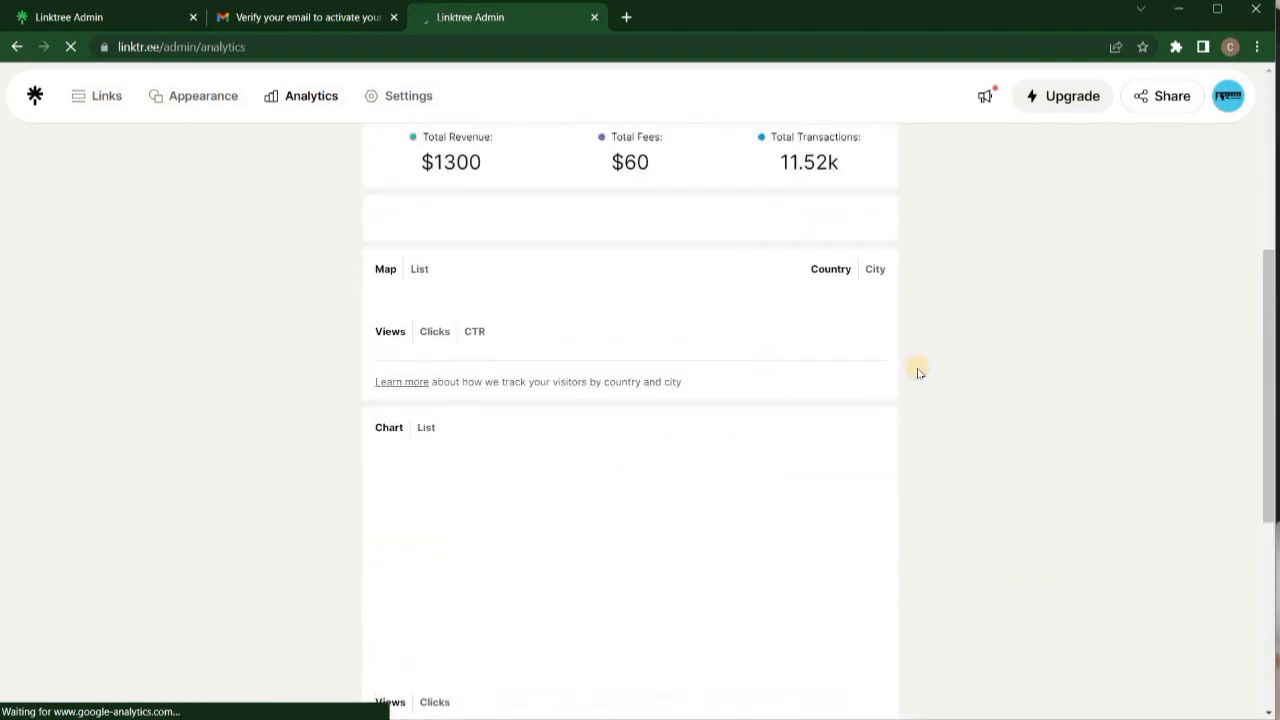
scroll(919, 345, "up", 3)
scroll(760, 380, "up", 4)
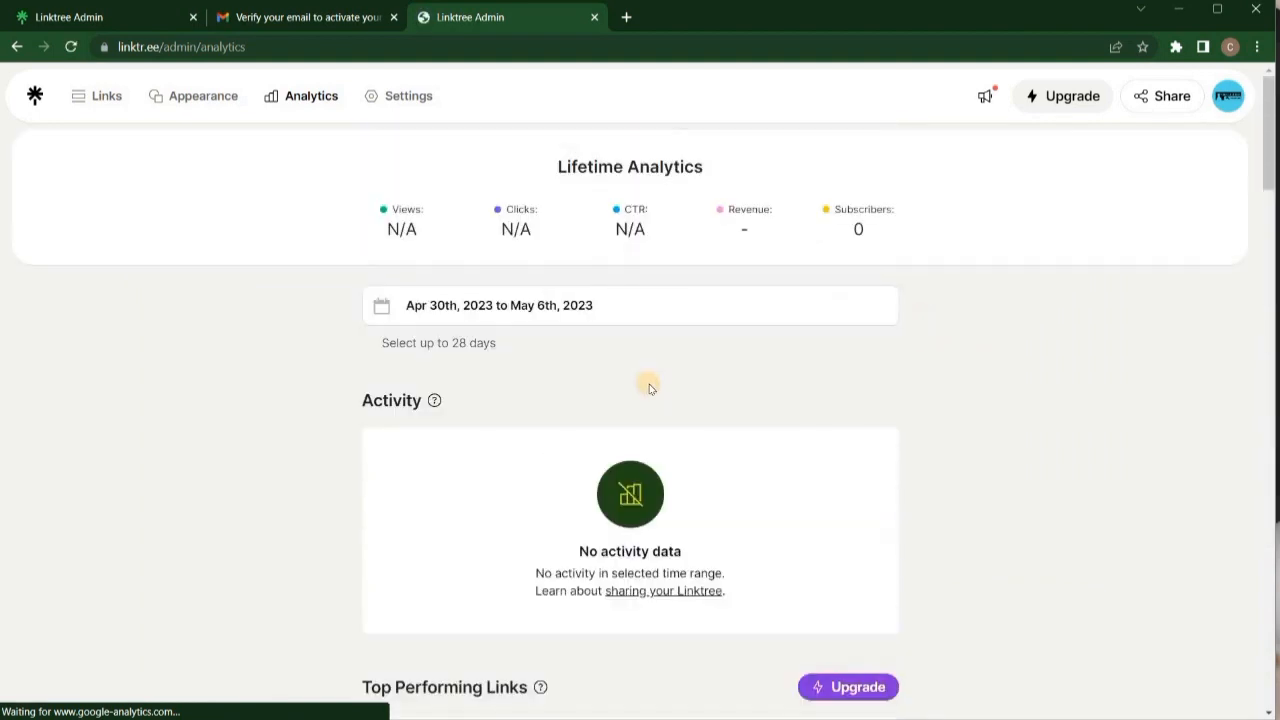
scroll(783, 416, "down", 6)
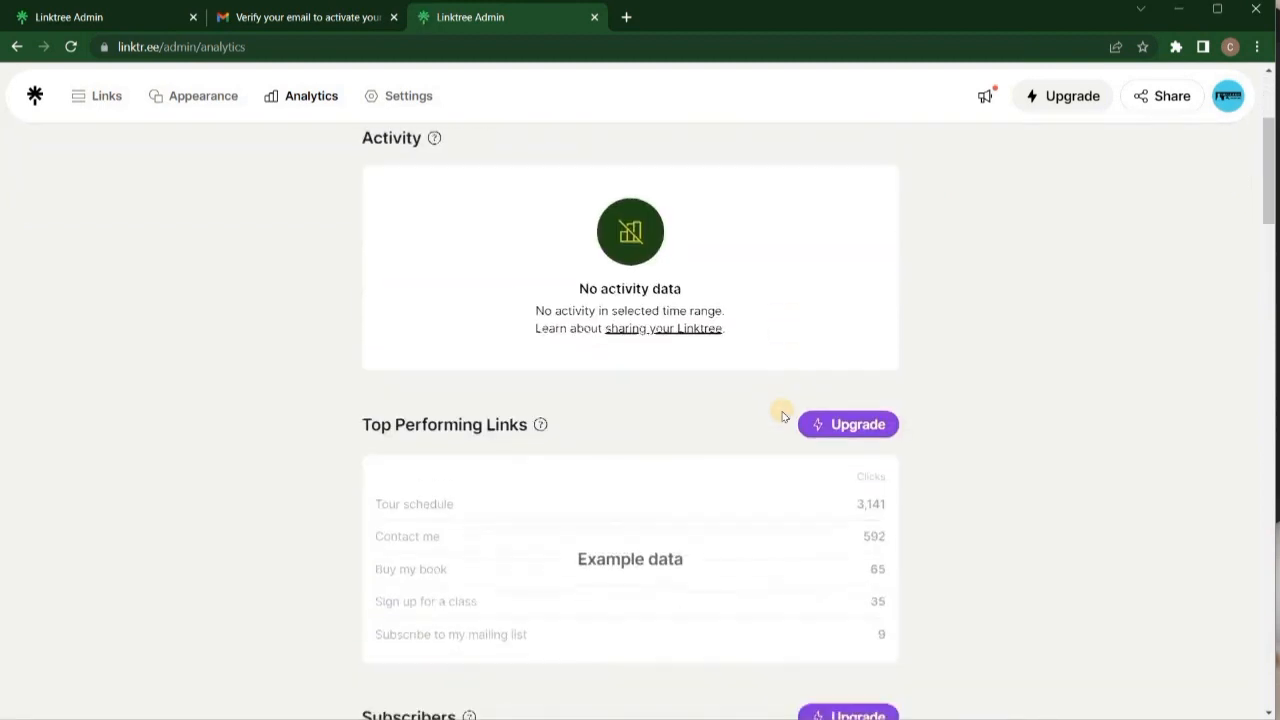
scroll(783, 416, "up", 7)
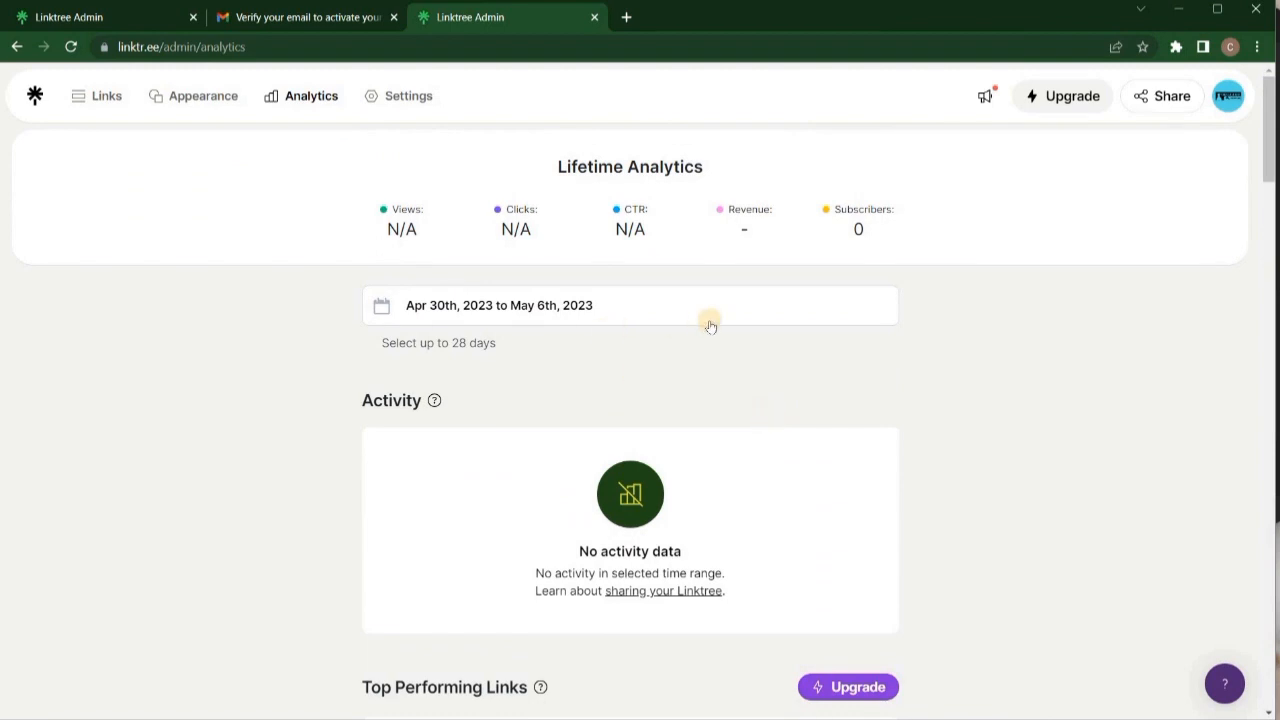
scroll(712, 486, "down", 2)
scroll(634, 437, "up", 2)
scroll(777, 391, "down", 1)
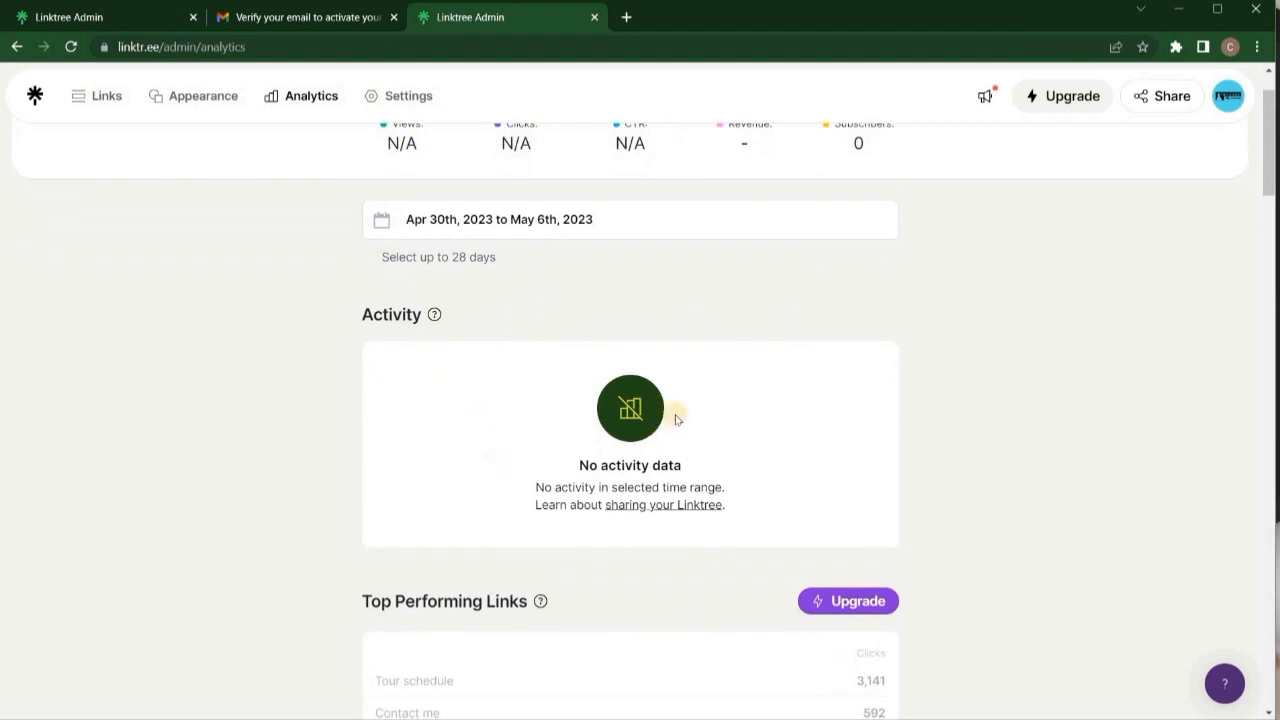
scroll(734, 463, "down", 3)
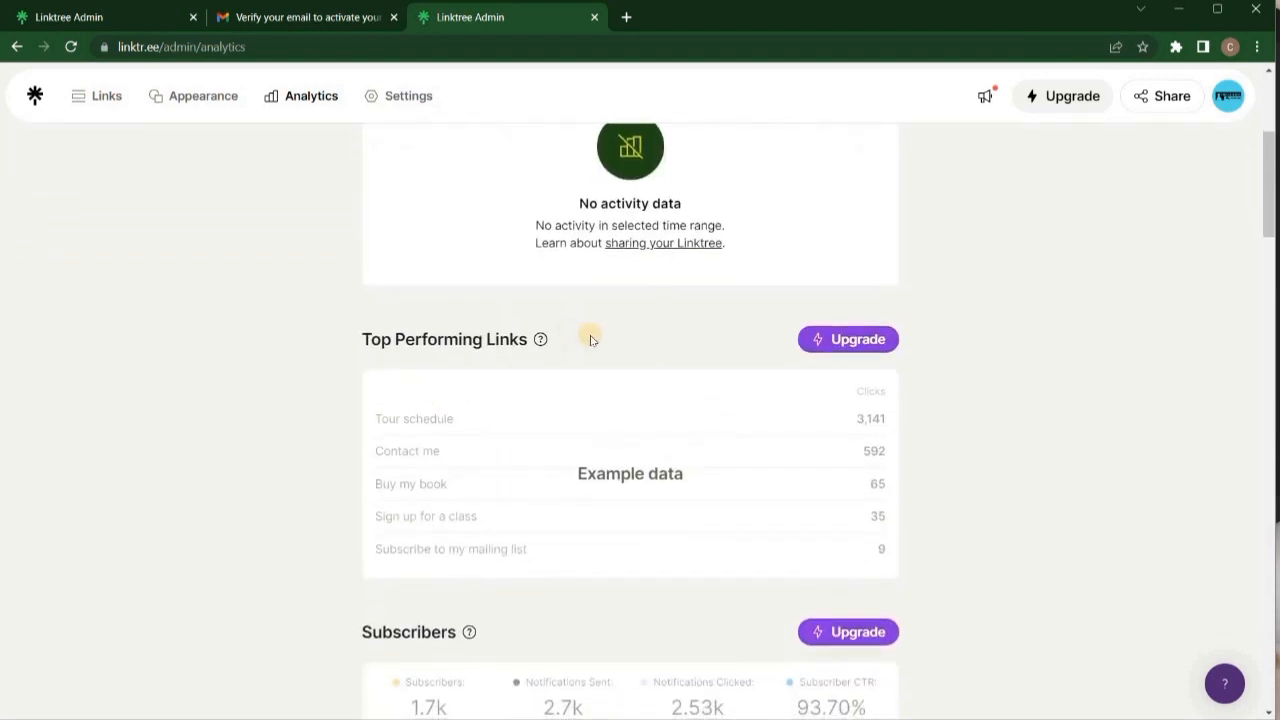
scroll(754, 531, "down", 1)
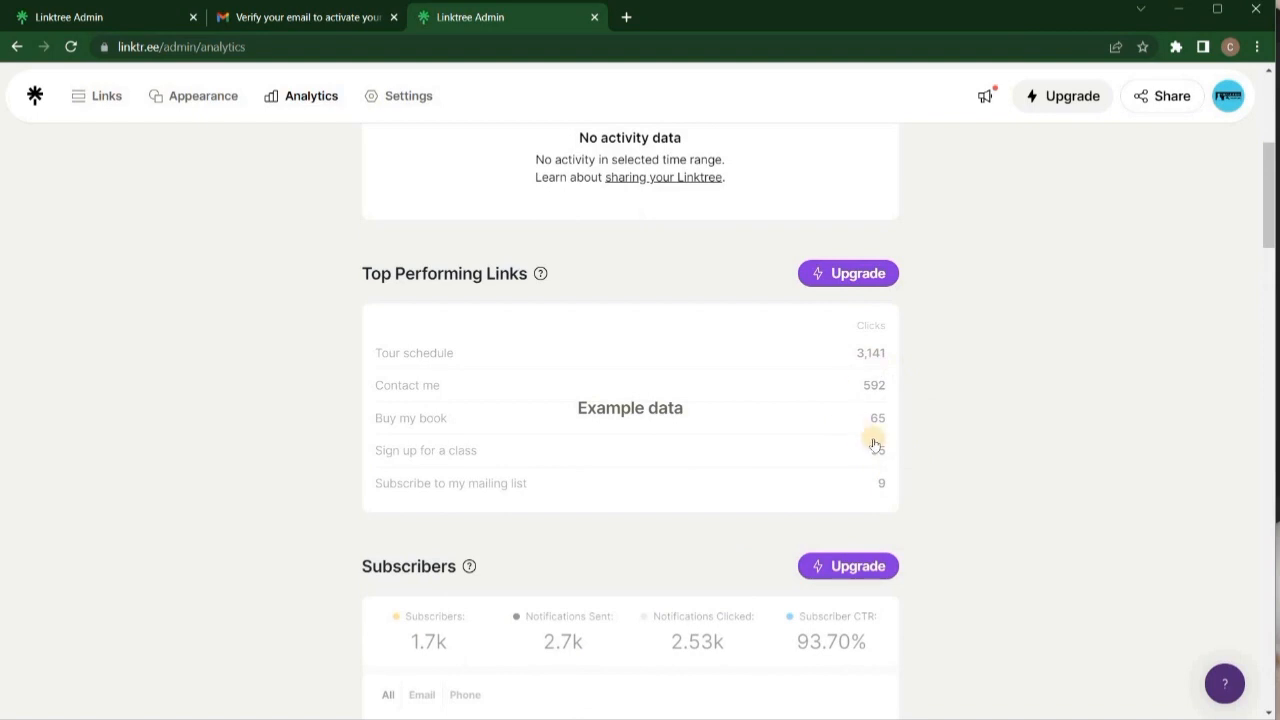
scroll(870, 444, "down", 4)
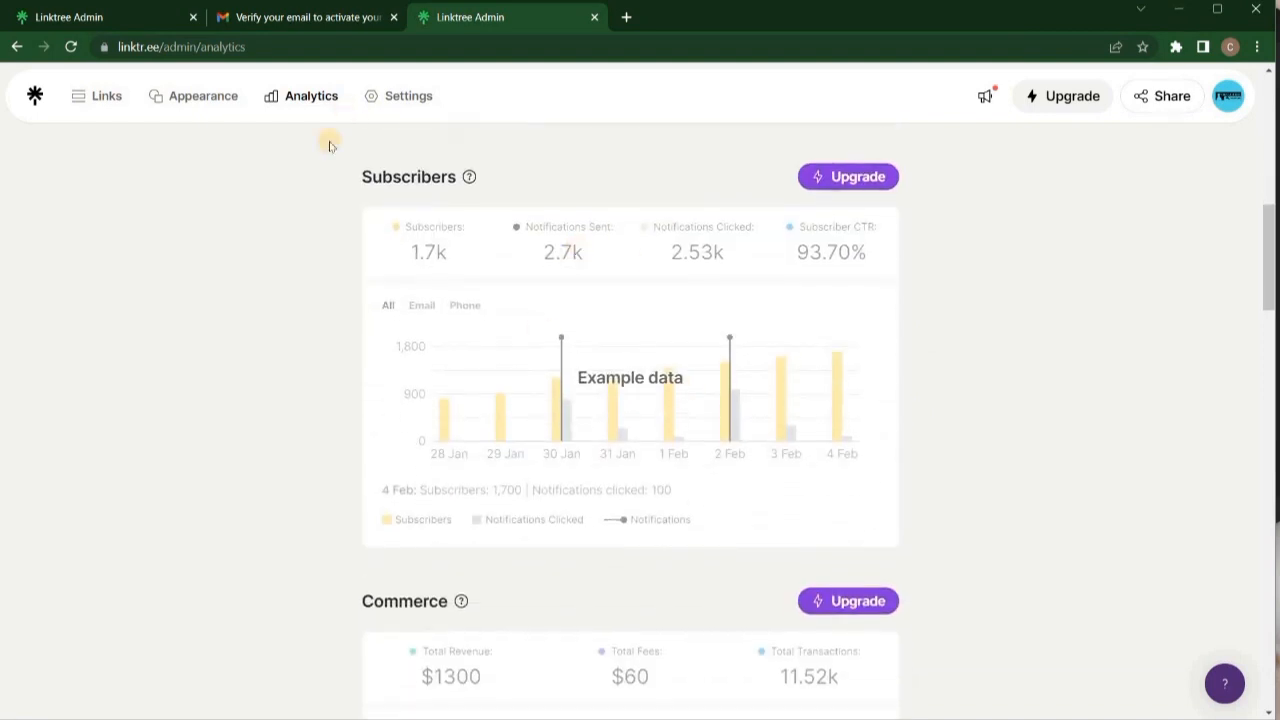
scroll(740, 418, "down", 2)
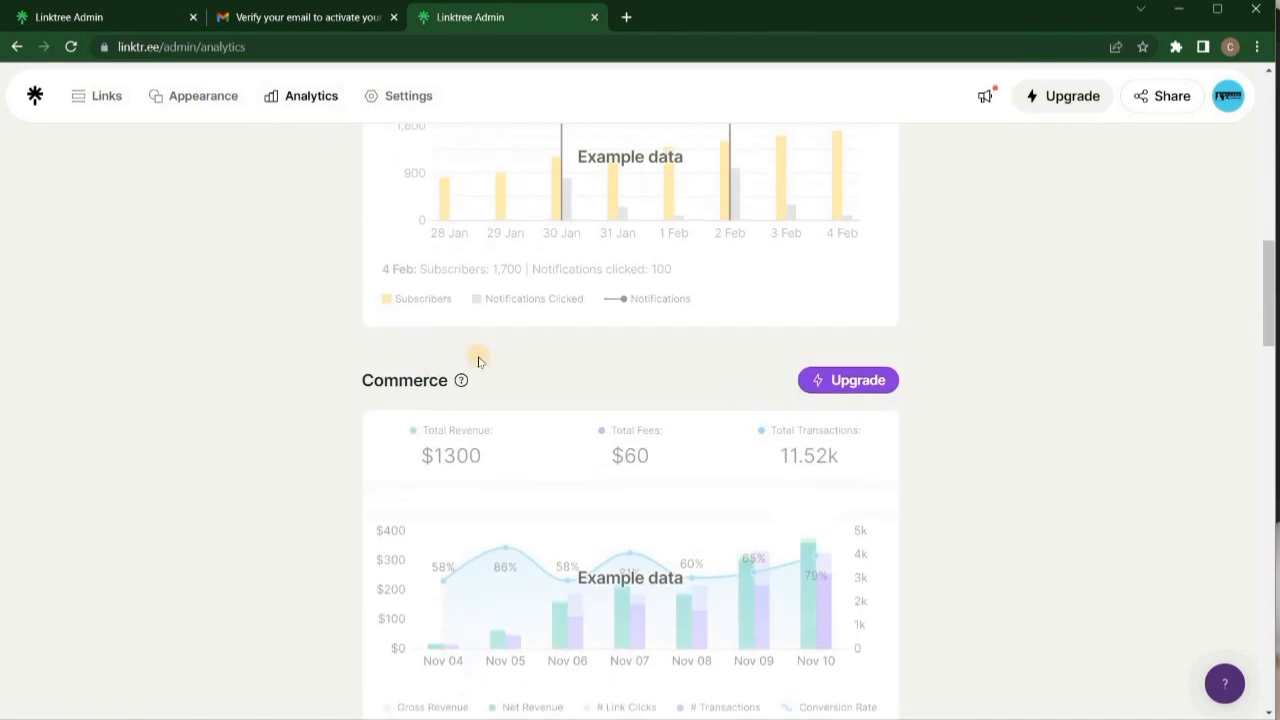
scroll(720, 471, "up", 1)
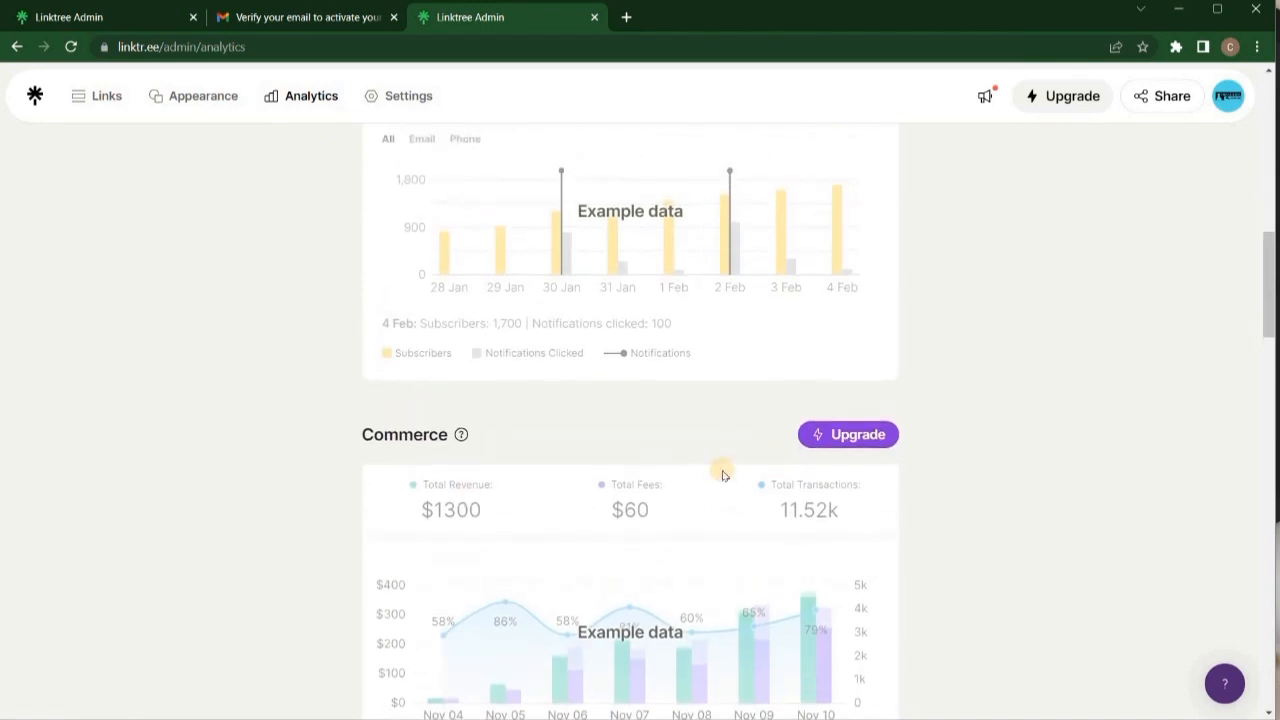
scroll(760, 472, "up", 1)
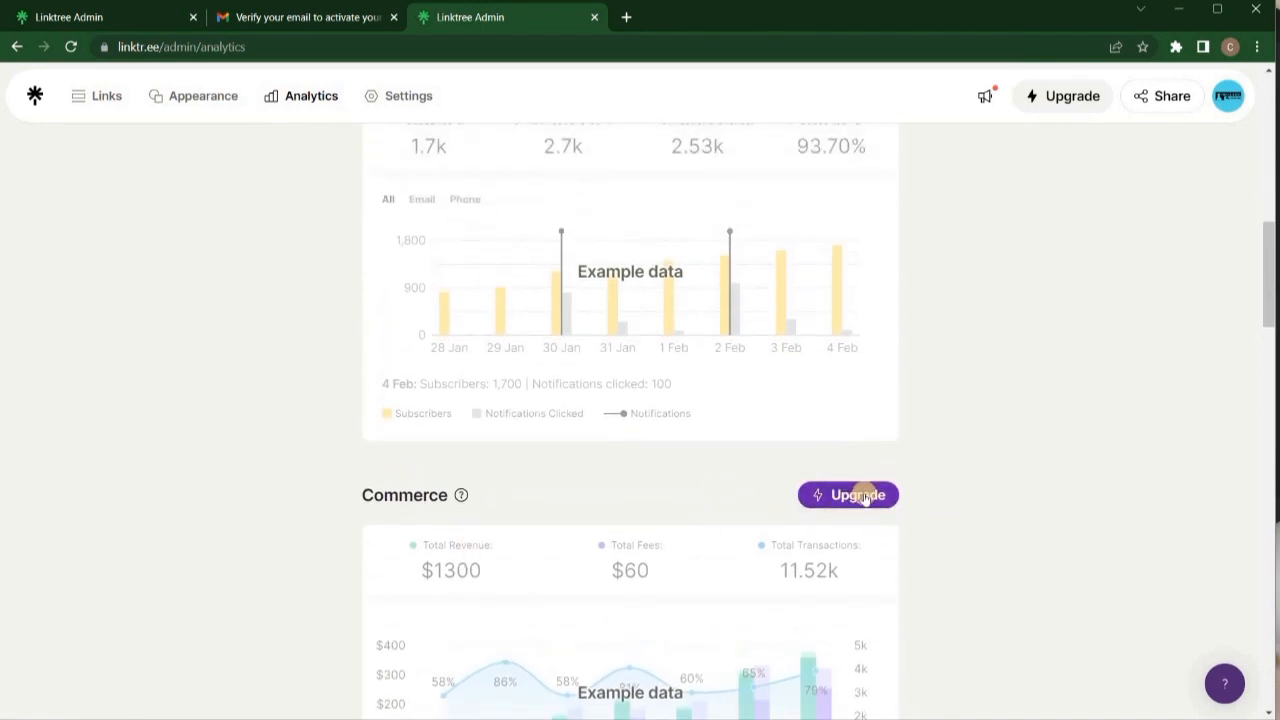
scroll(924, 400, "up", 3)
Return to the Links page and bring up Share your Linktree with the linktr.ee/collegehustler address.
left_click(404, 97)
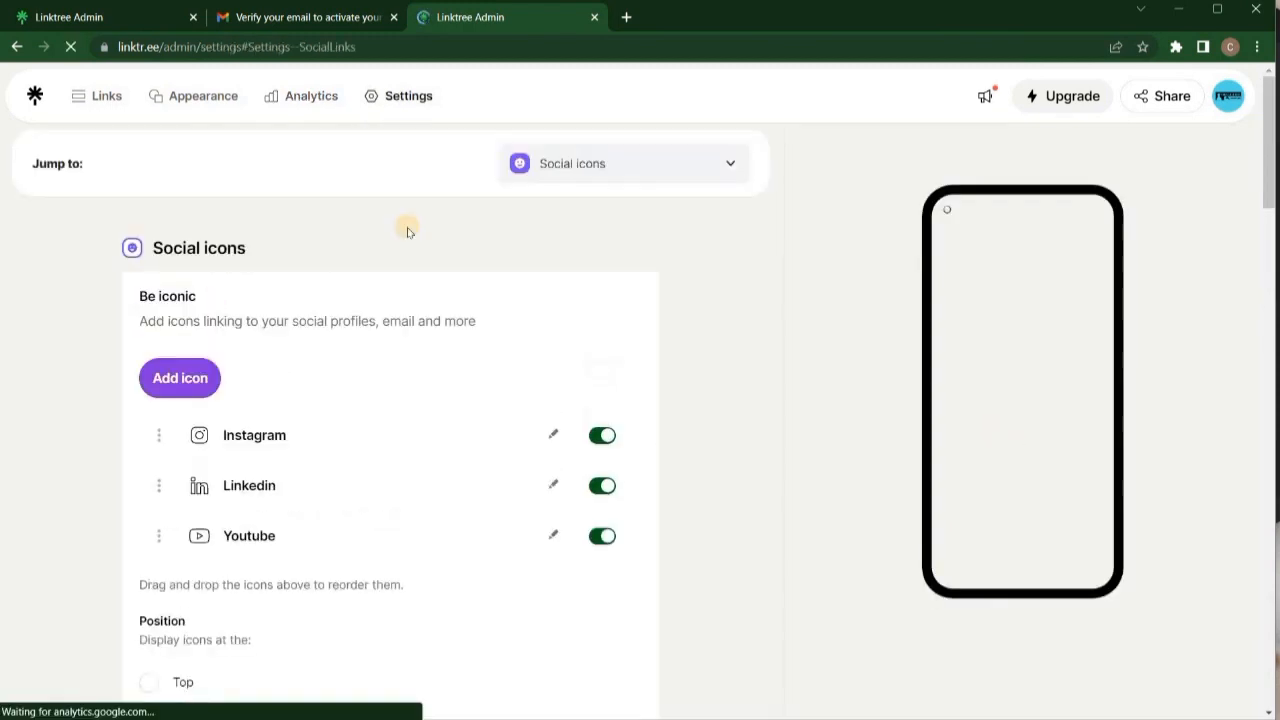
scroll(407, 231, "down", 5)
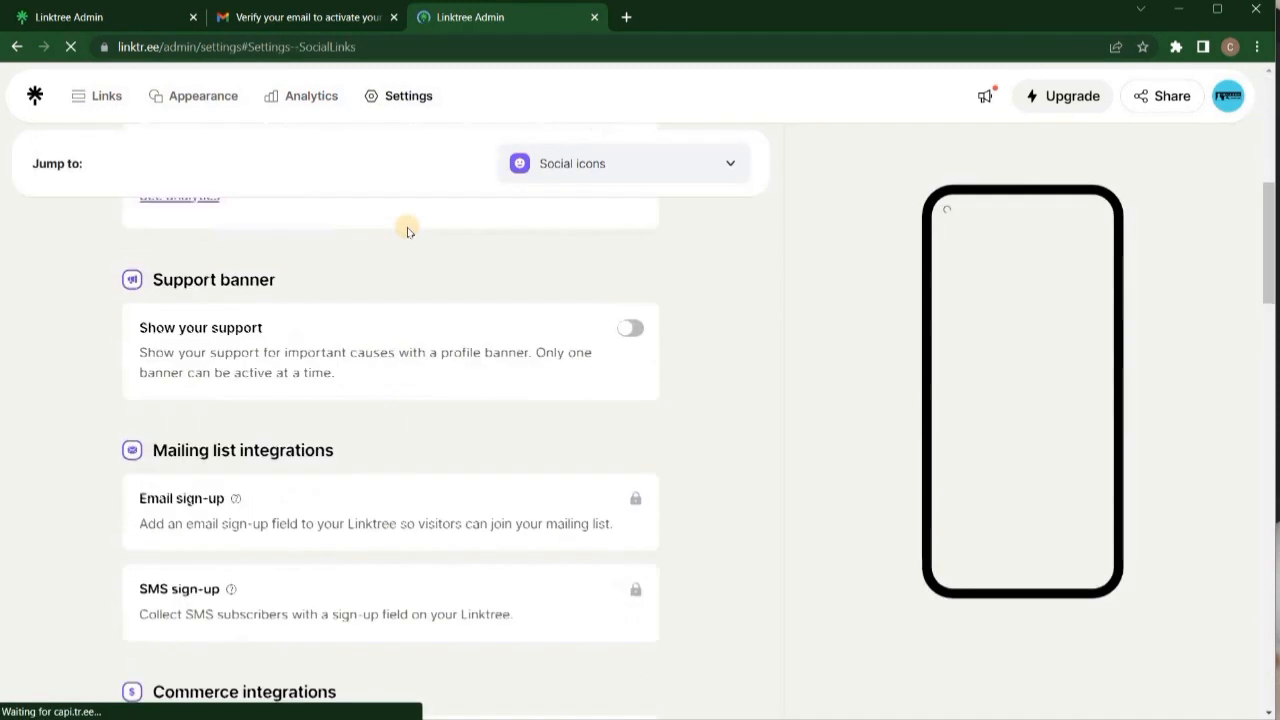
left_click(80, 96)
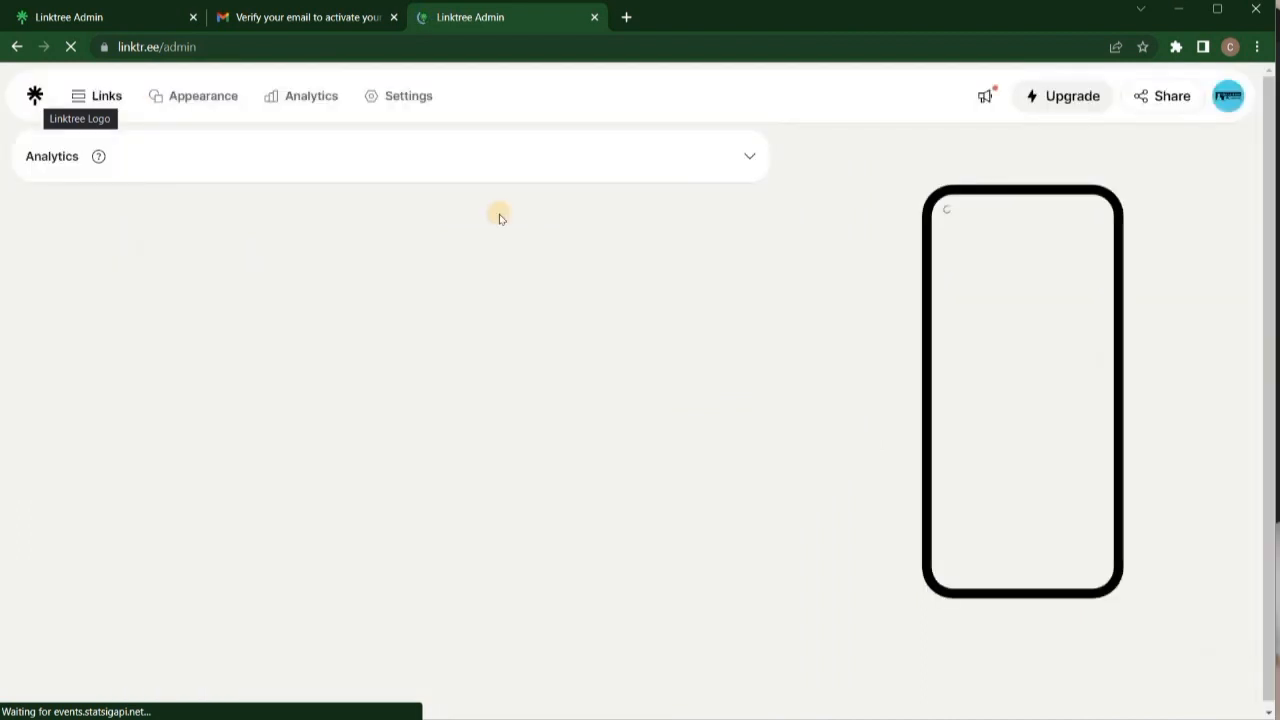
left_click(1228, 96)
scroll(808, 380, "down", 1)
left_click(808, 380)
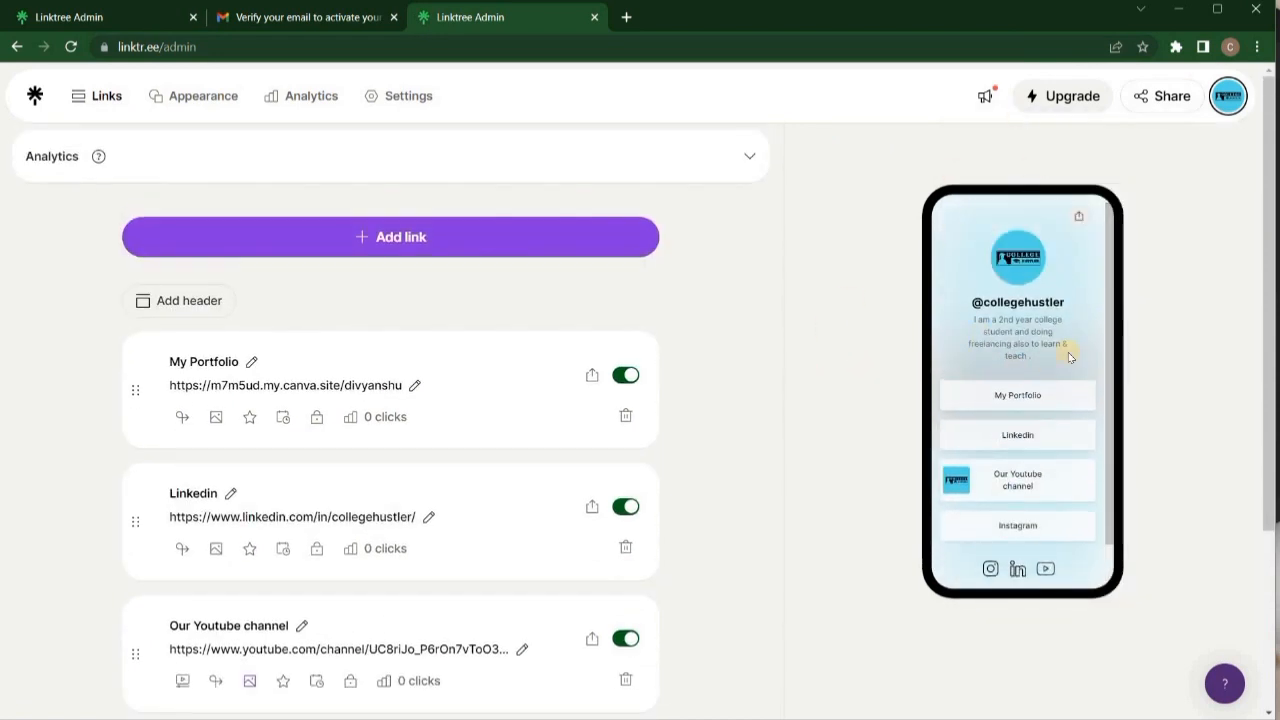
left_click(1166, 98)
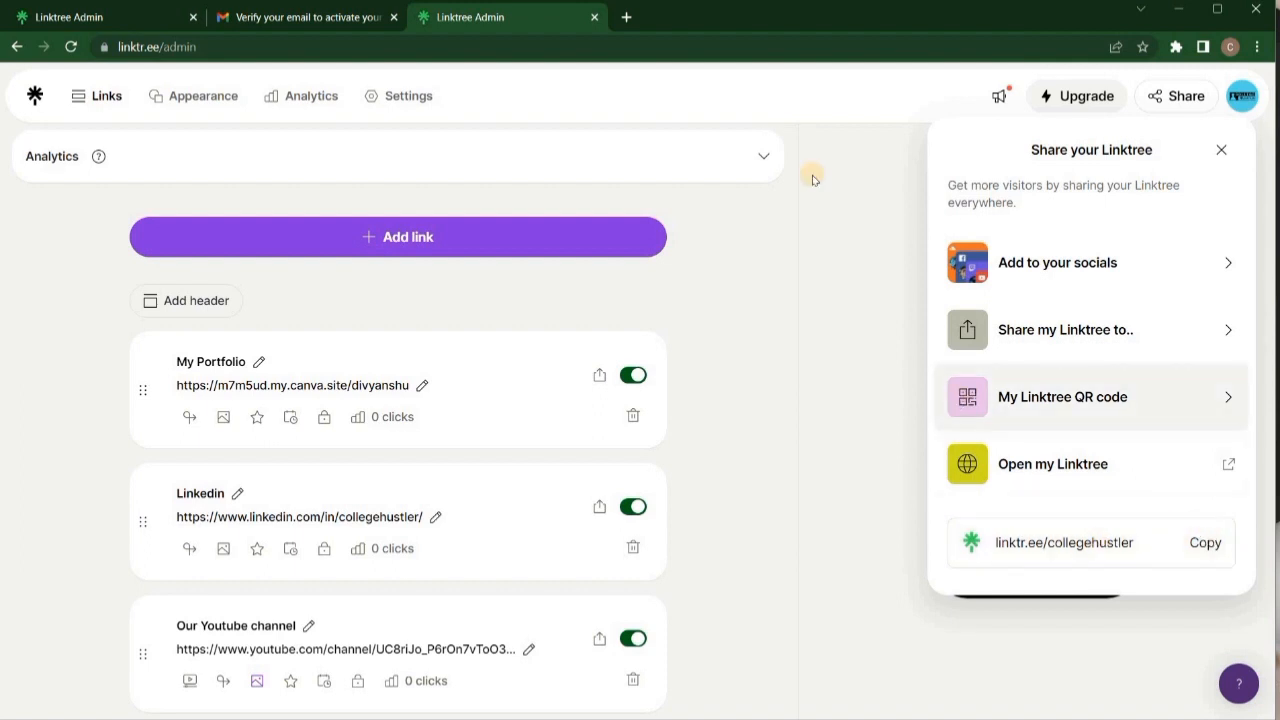
Load linktr.ee/collegehustler in a new tab and test its 'Our Youtube channel' link.
left_click(628, 18)
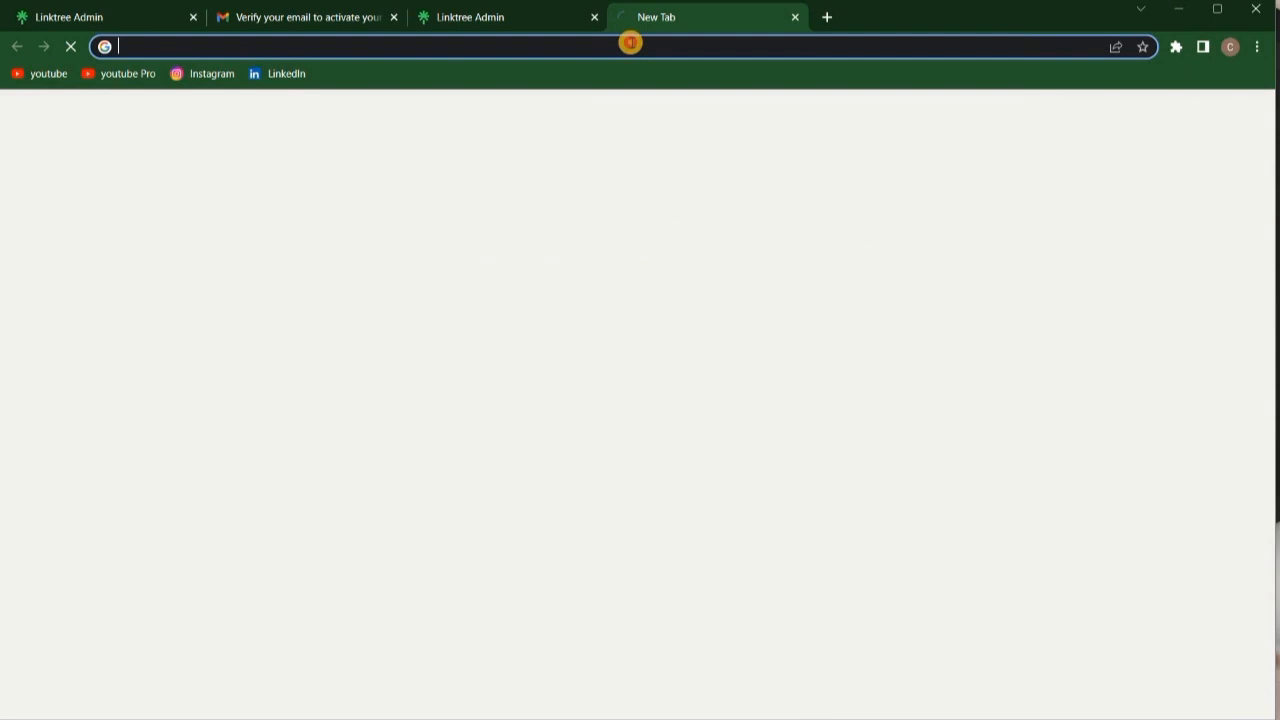
type("https://linktr.ee/collegehustler")
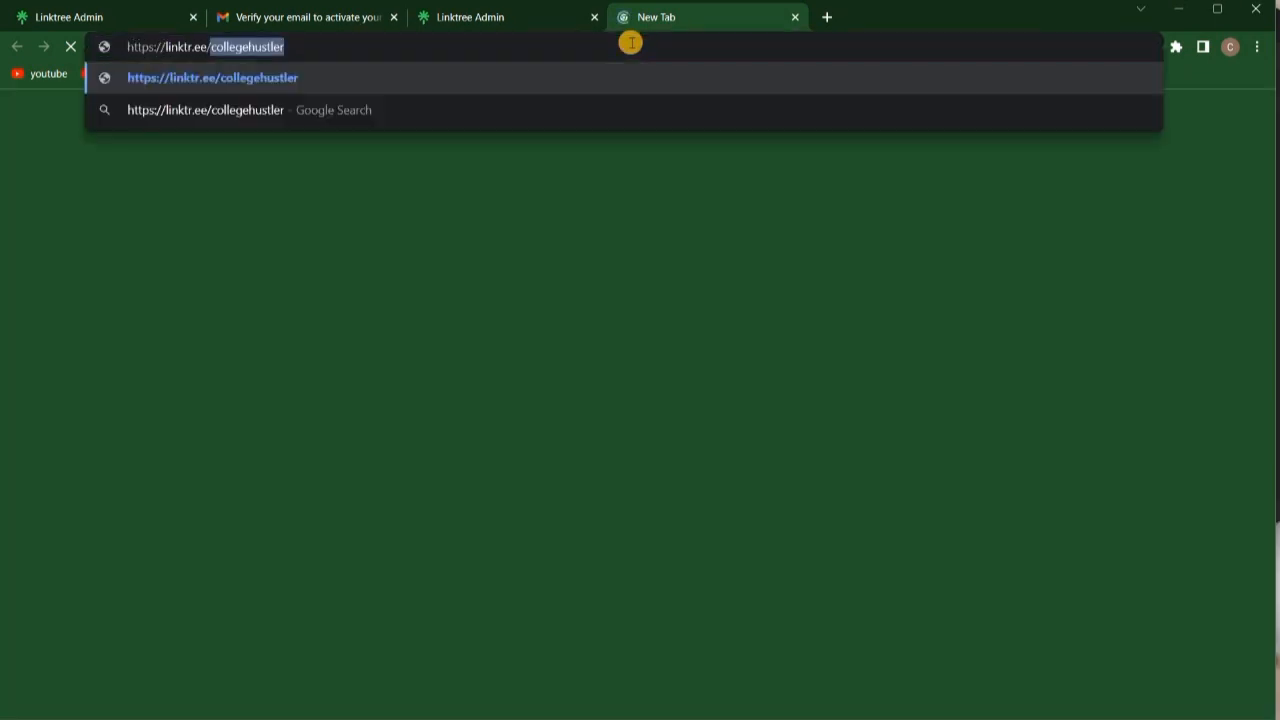
key("End")
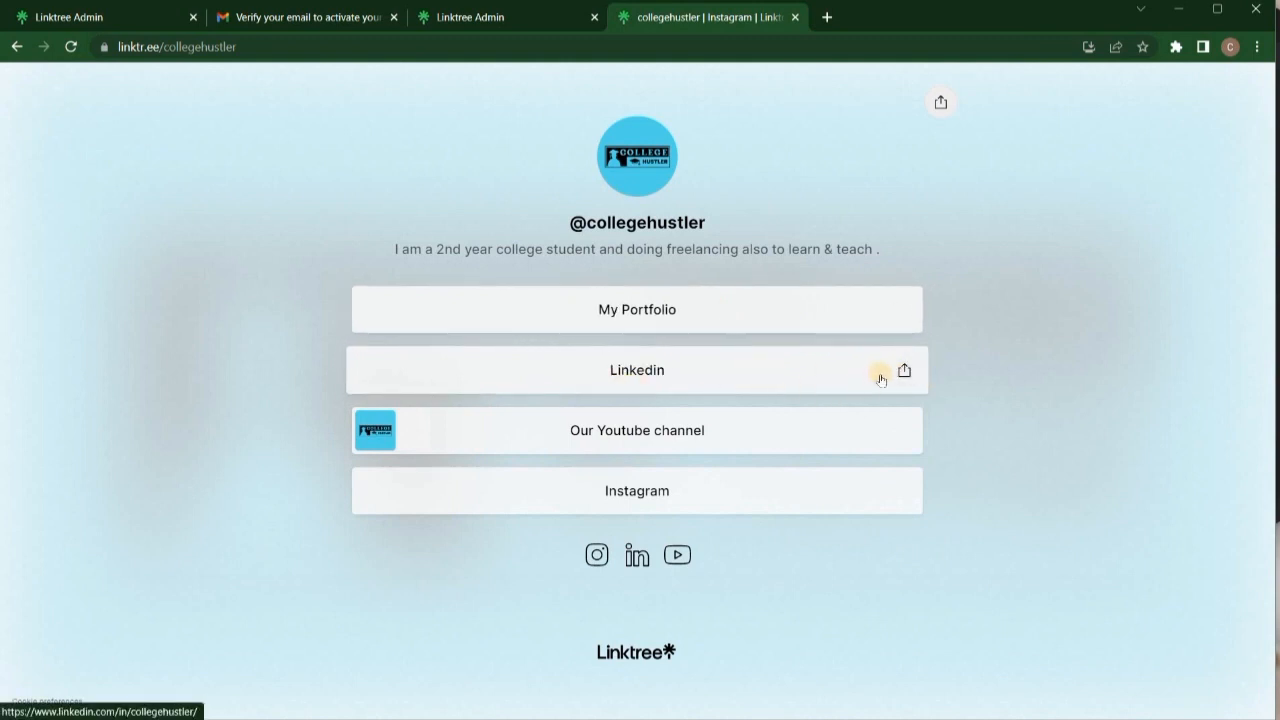
left_click(705, 437)
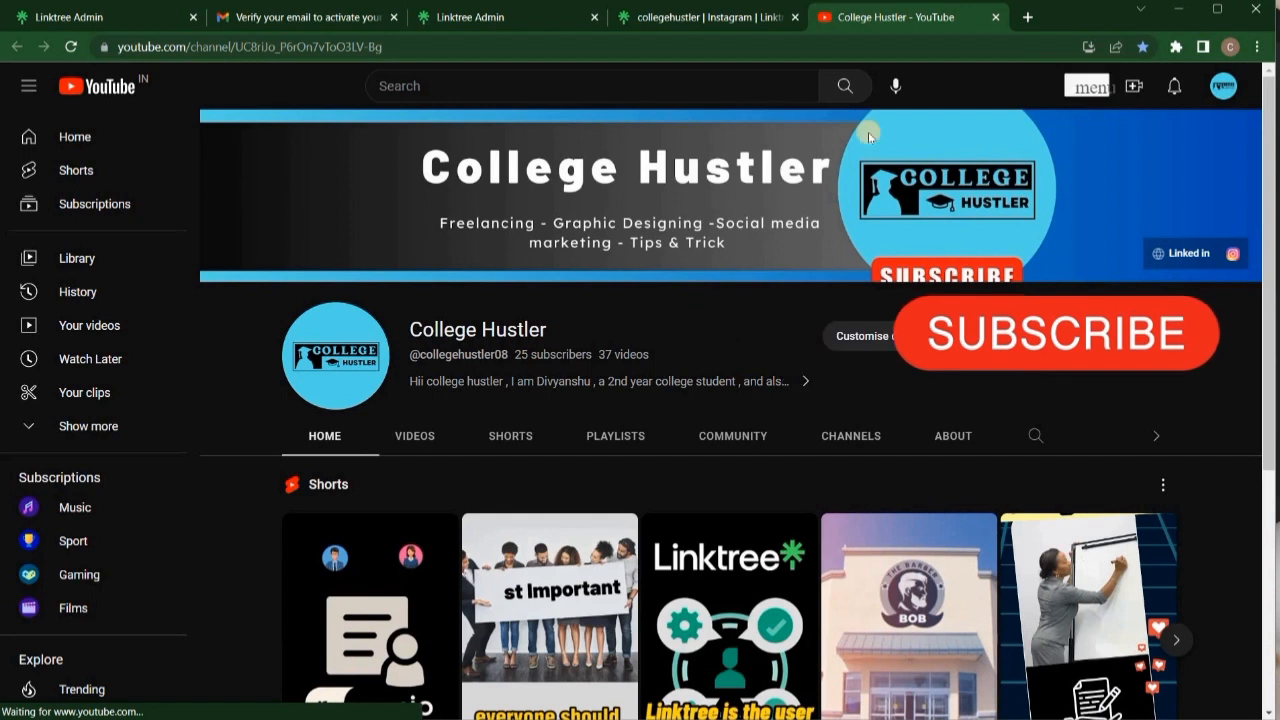
Close the College Hustler YouTube tab to return to the collegehustler Linktree page.
left_click(997, 17)
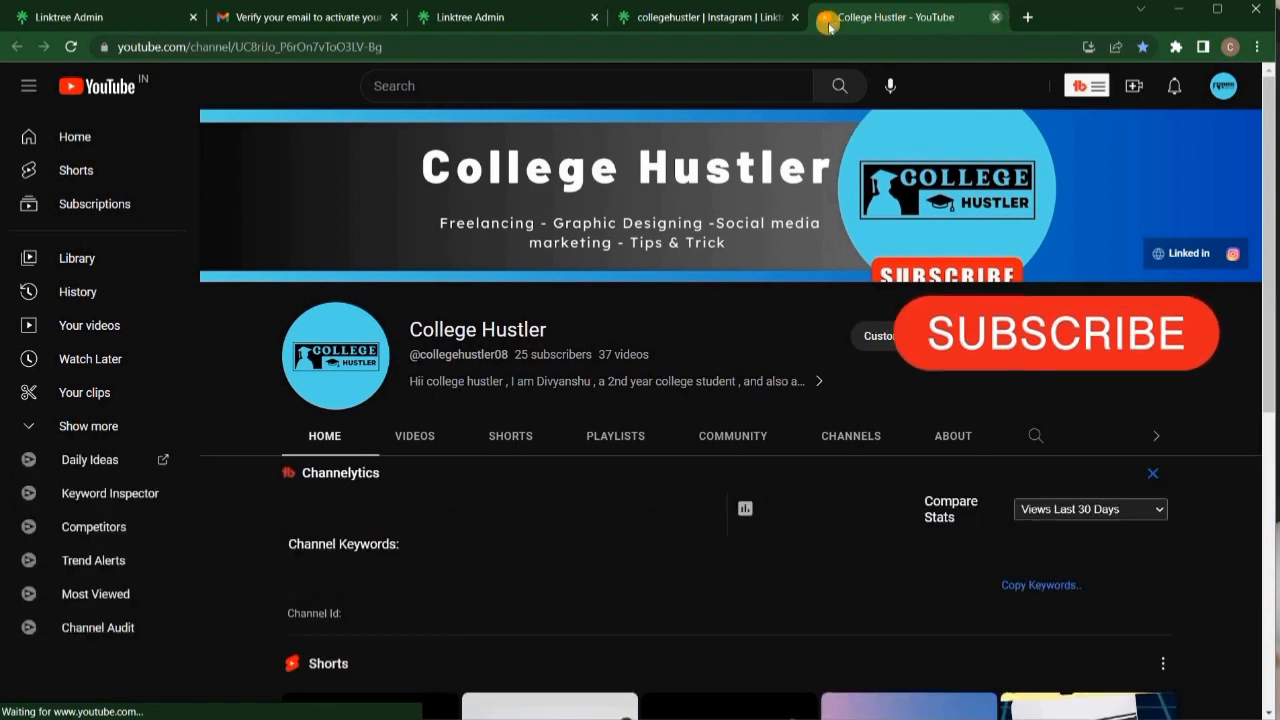